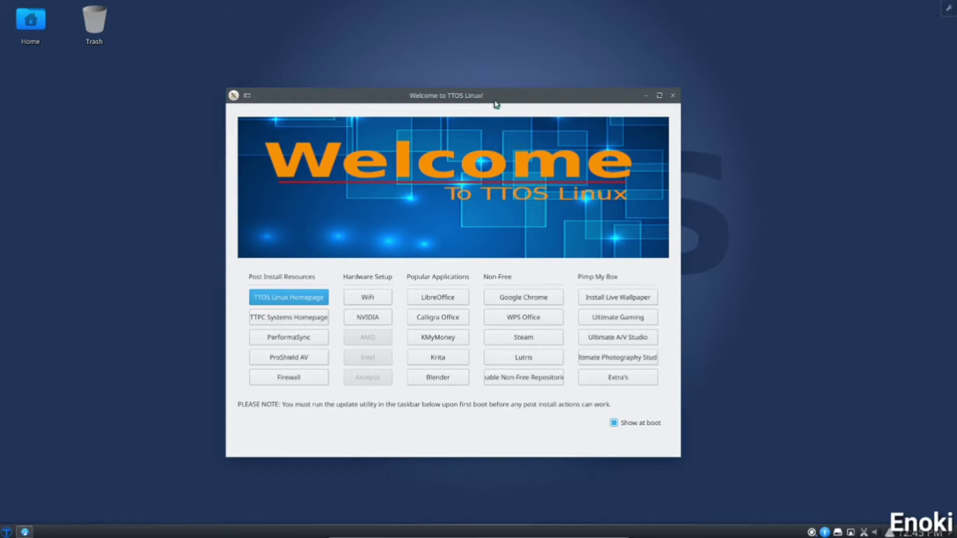
left_click_drag(496, 103, 514, 88)
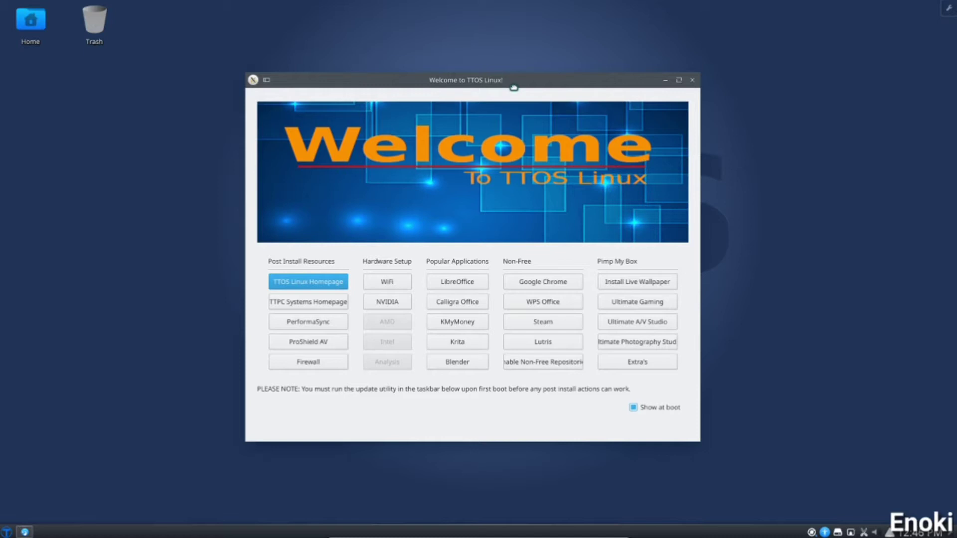
mouse_move(513, 88)
left_mouse_down()
mouse_move(505, 84)
mouse_move(500, 99)
mouse_move(510, 141)
mouse_move(444, 275)
mouse_move(483, 119)
mouse_move(512, 95)
left_mouse_up()
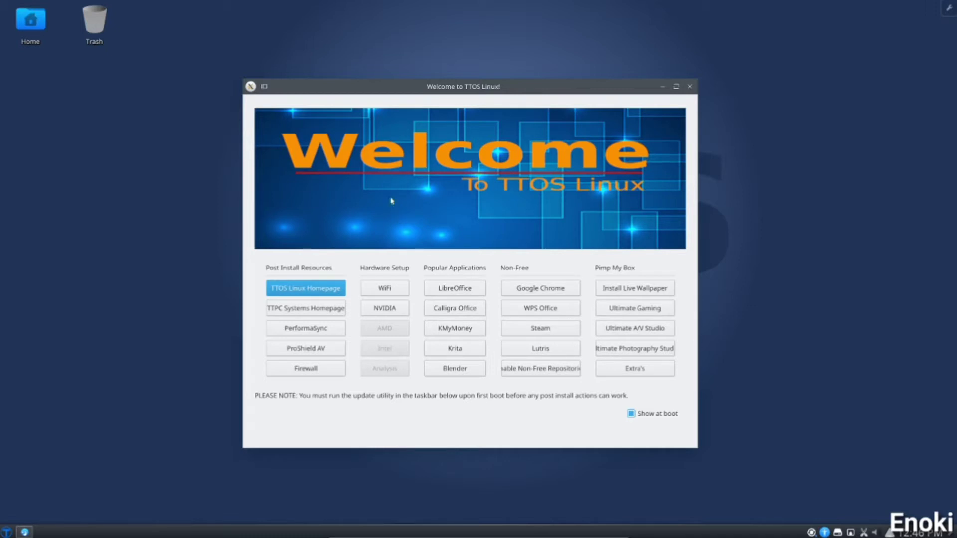
mouse_move(376, 85)
left_mouse_down()
mouse_move(422, 56)
mouse_move(431, 37)
mouse_move(405, 45)
mouse_move(405, 66)
mouse_move(196, 7)
mouse_move(1, 3)
mouse_move(80, 74)
mouse_move(2, 279)
mouse_move(397, 220)
mouse_move(455, 129)
mouse_move(426, 44)
mouse_move(378, 48)
mouse_move(379, 82)
mouse_move(409, 68)
mouse_move(381, 76)
left_mouse_up()
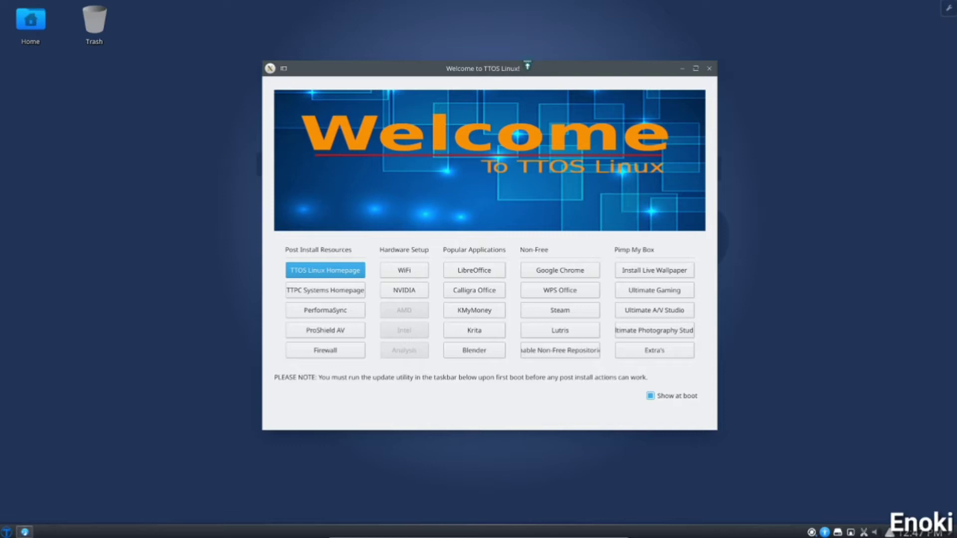
mouse_move(526, 76)
left_mouse_down()
mouse_move(527, 186)
mouse_move(498, 76)
mouse_move(517, 69)
left_mouse_up()
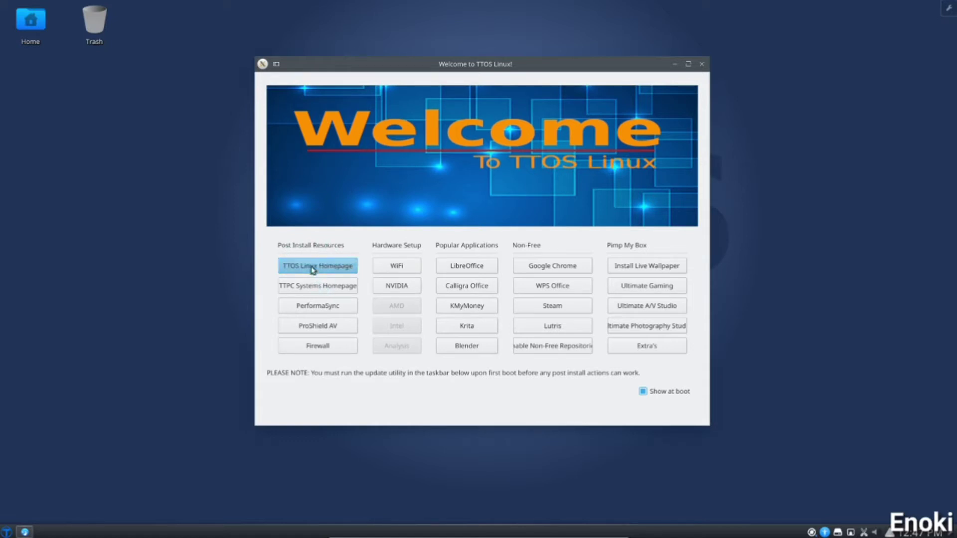
left_click(295, 269)
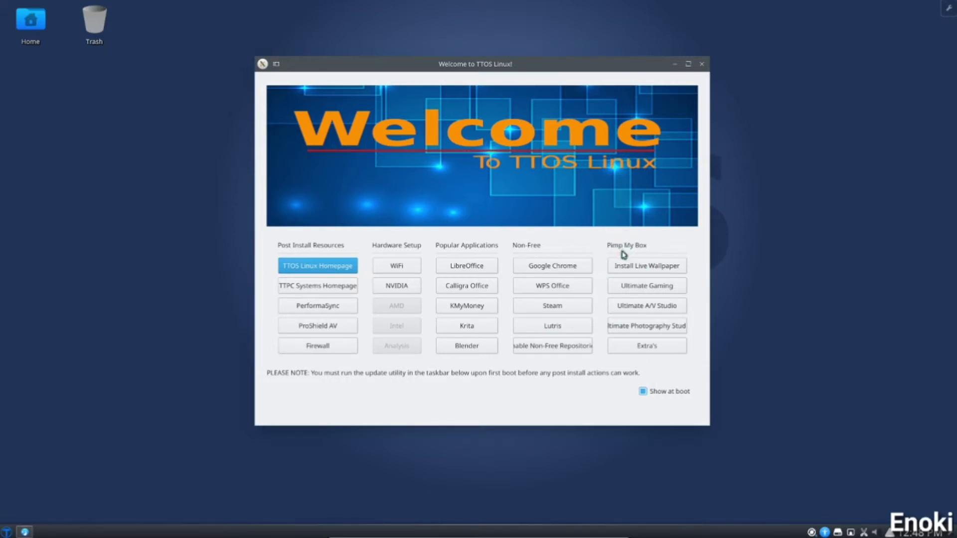
left_click_drag(825, 140, 889, 263)
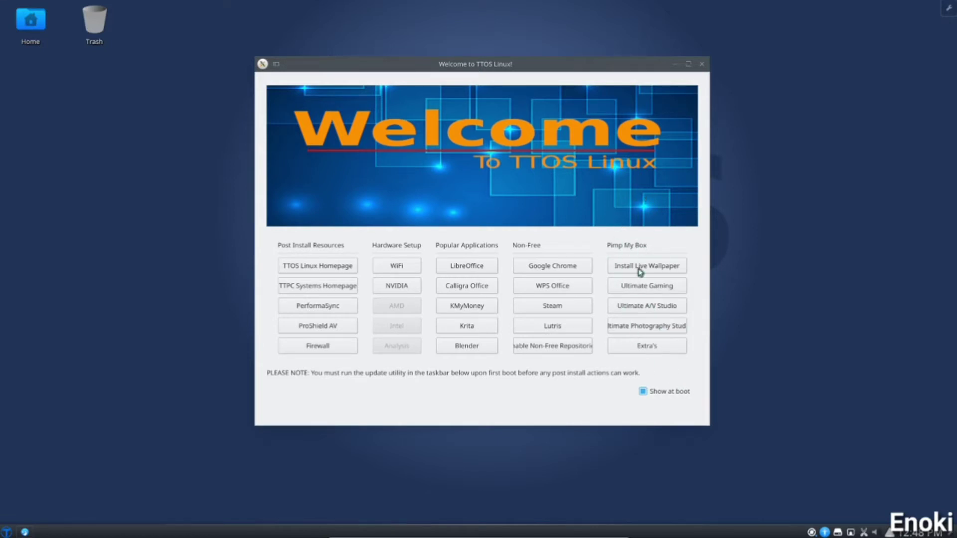
Turn off the welcome window's Show at boot option.
left_click(667, 393)
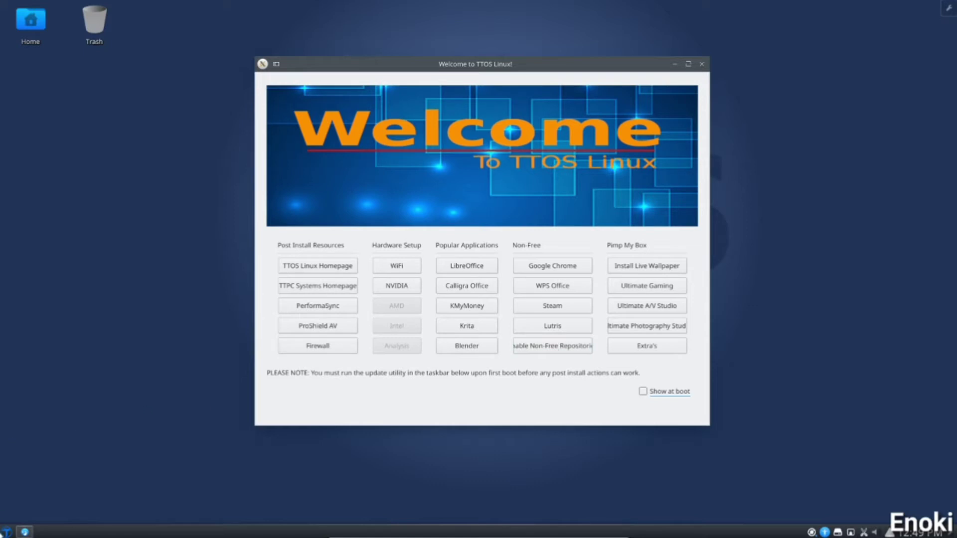
Find and launch the Konsole terminal, and place its window over the welcome window.
left_click(4, 532)
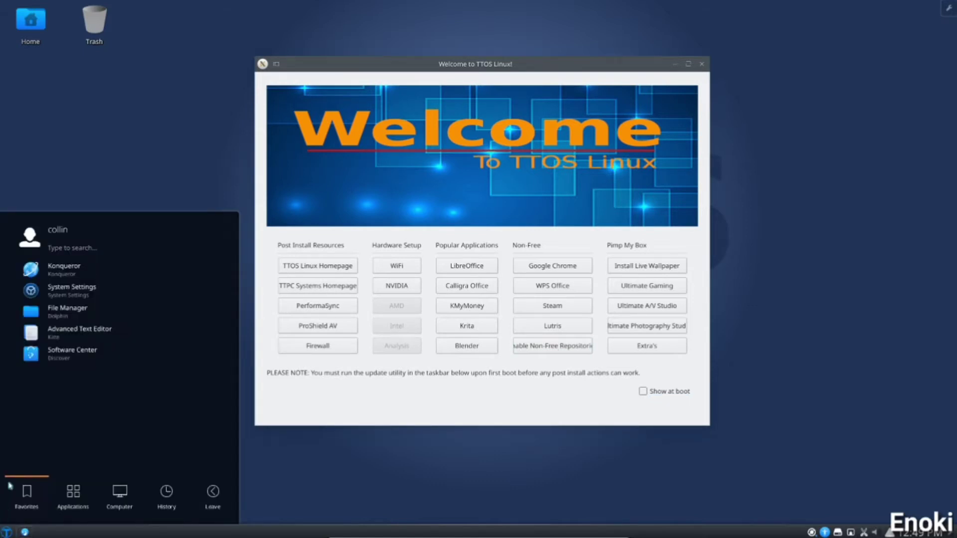
type("kon")
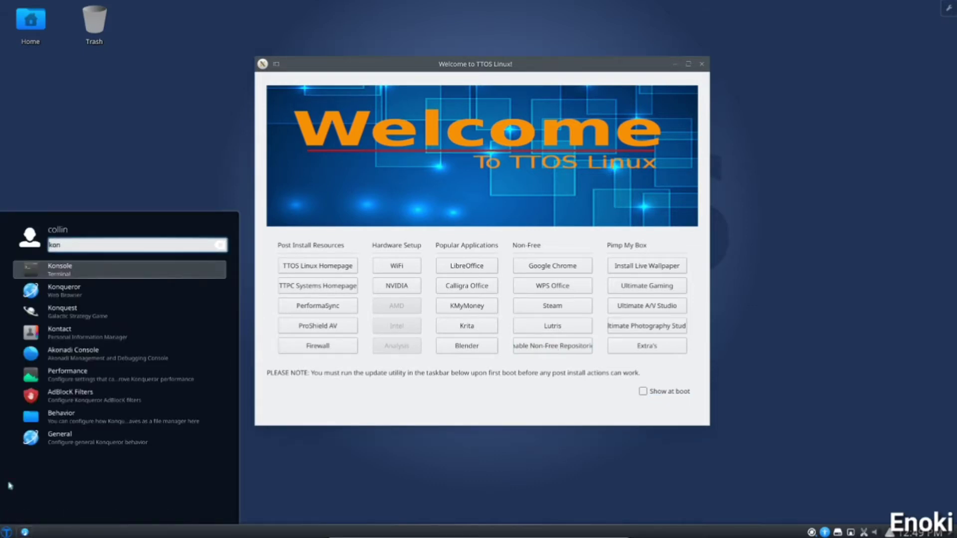
key("Return")
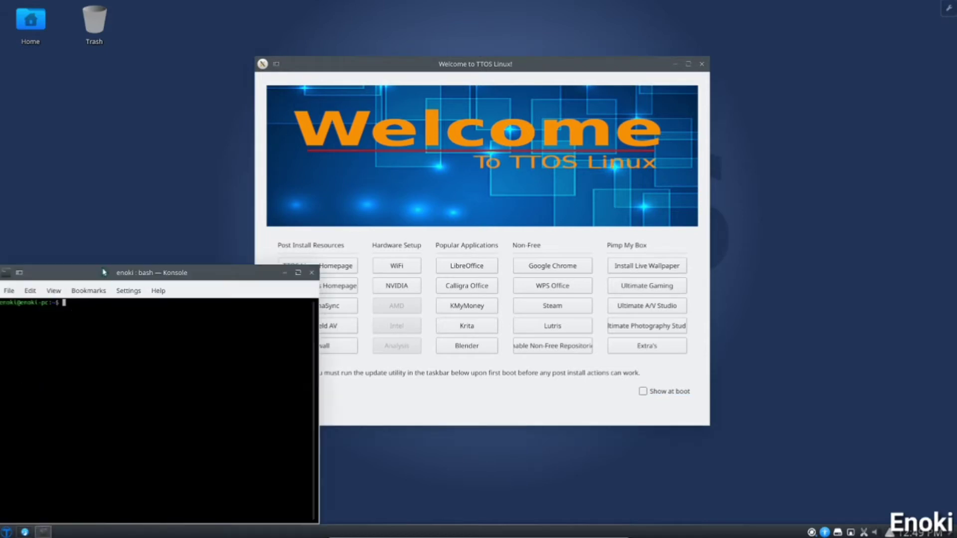
left_click_drag(104, 272, 308, 155)
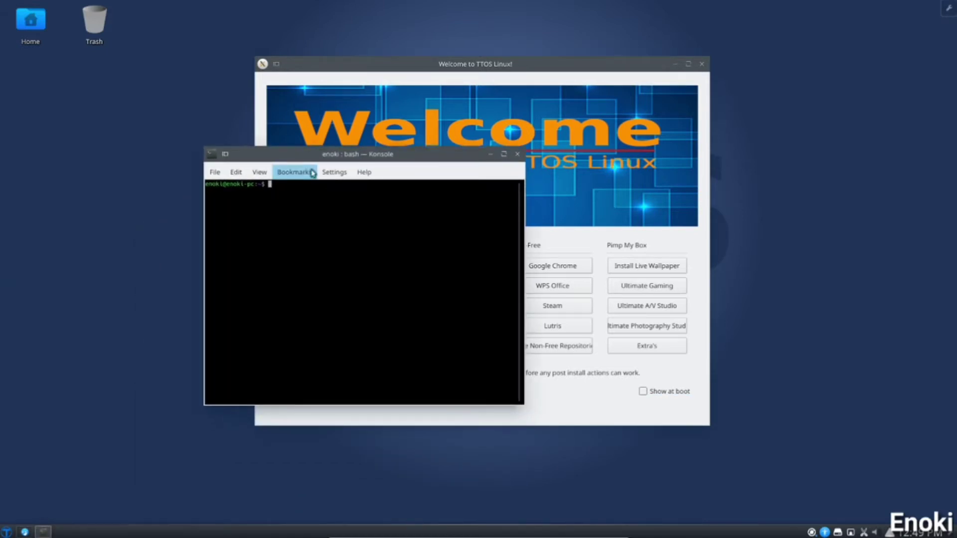
Run sudo nano /etc/apt/sources.list in the terminal and enter the sudo password.
type("sudo nan")
key("BackSpace")
key("BackSpace")
type("pt/sources.lis")
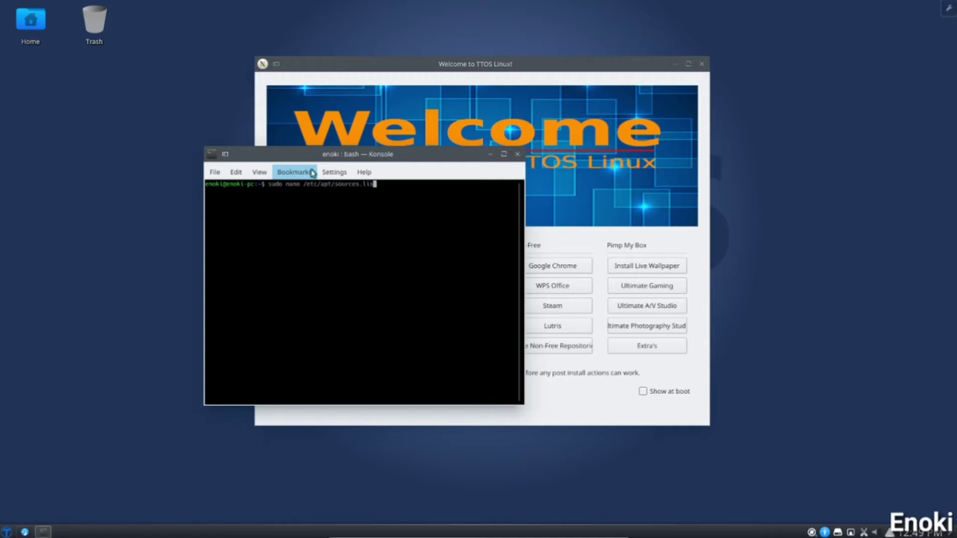
type("t")
key("Return")
key("Return")
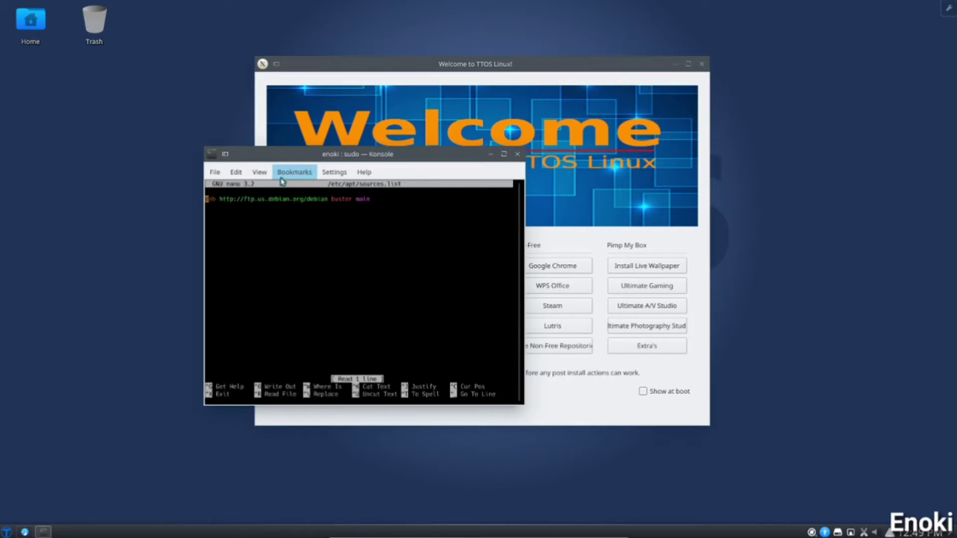
Examine the repository line in sources.list, exit nano without changes, and minimize the terminal.
left_click_drag(206, 198, 391, 197)
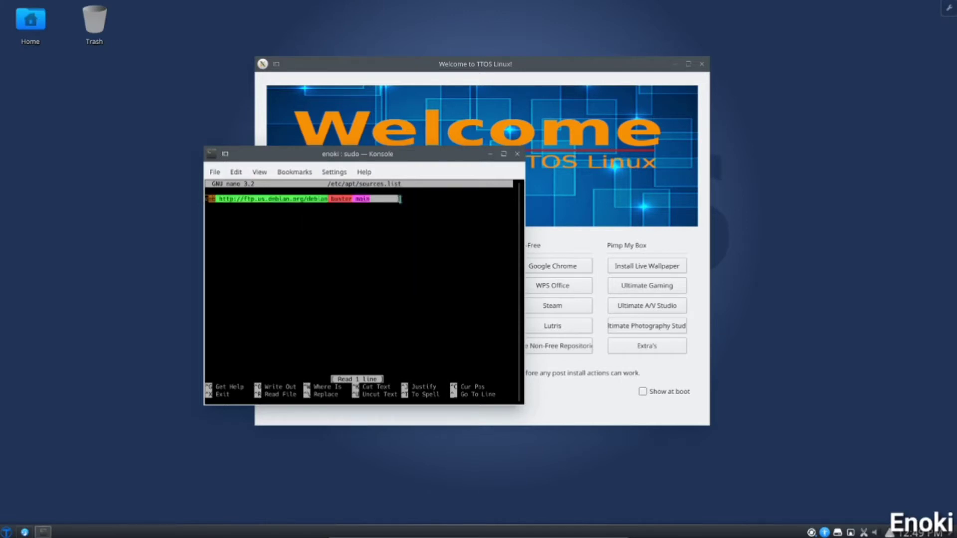
left_click(420, 205)
left_click_drag(374, 199, 77, 202)
left_click(379, 232)
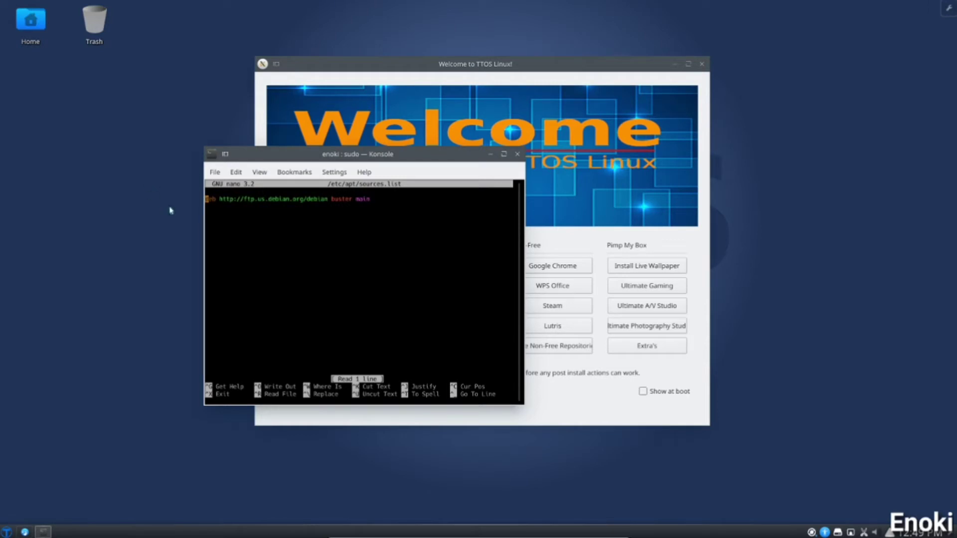
right_click(250, 210)
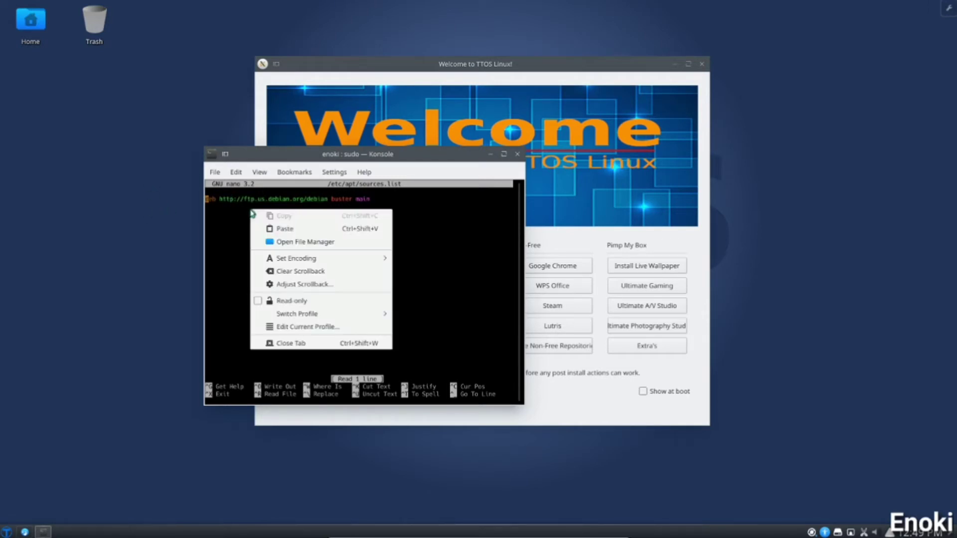
left_click(424, 228)
key("ctrl+x")
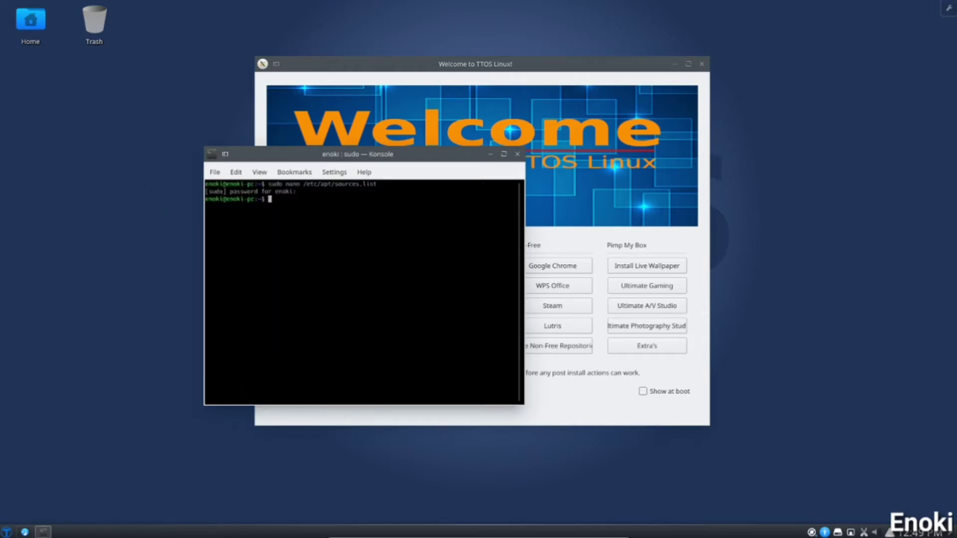
left_click(488, 158)
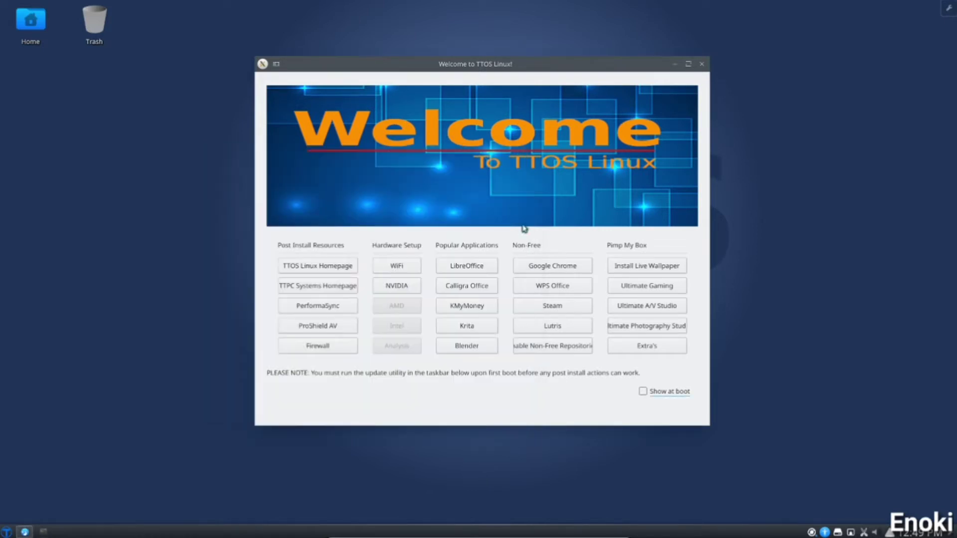
Enable the non-free repositories from the welcome window, authorize with the sudo password, and dismiss the setup message.
left_click(566, 347)
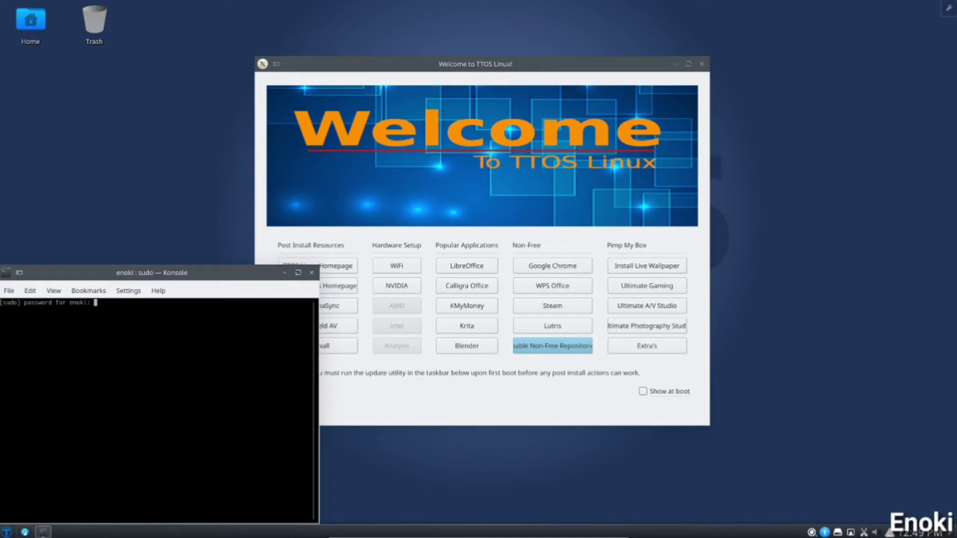
key("Return")
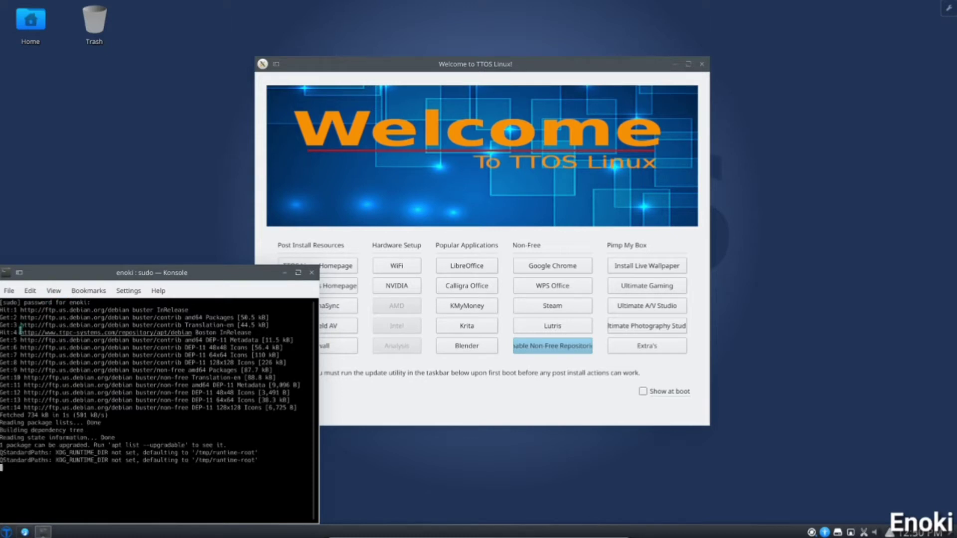
left_click_drag(20, 330, 192, 333)
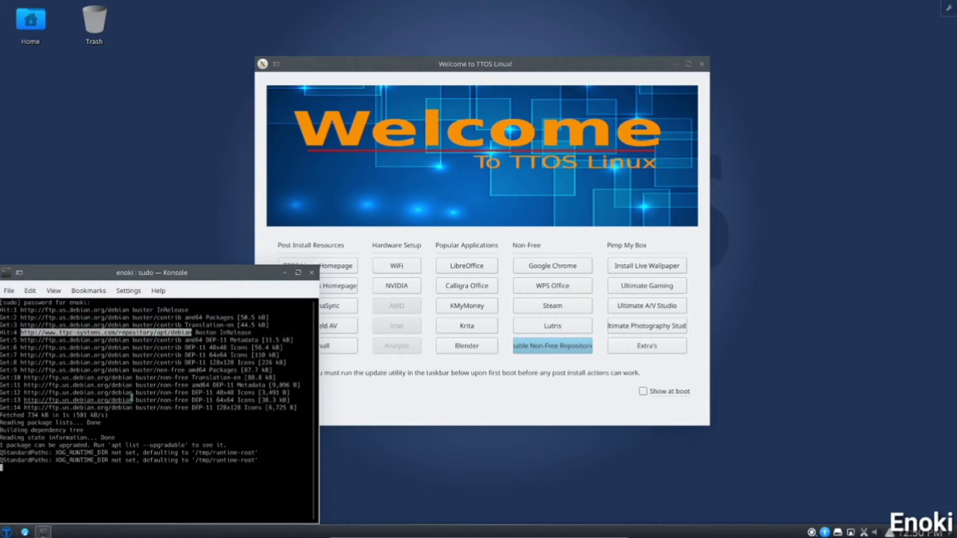
left_click(169, 424)
left_click_drag(145, 273, 468, 78)
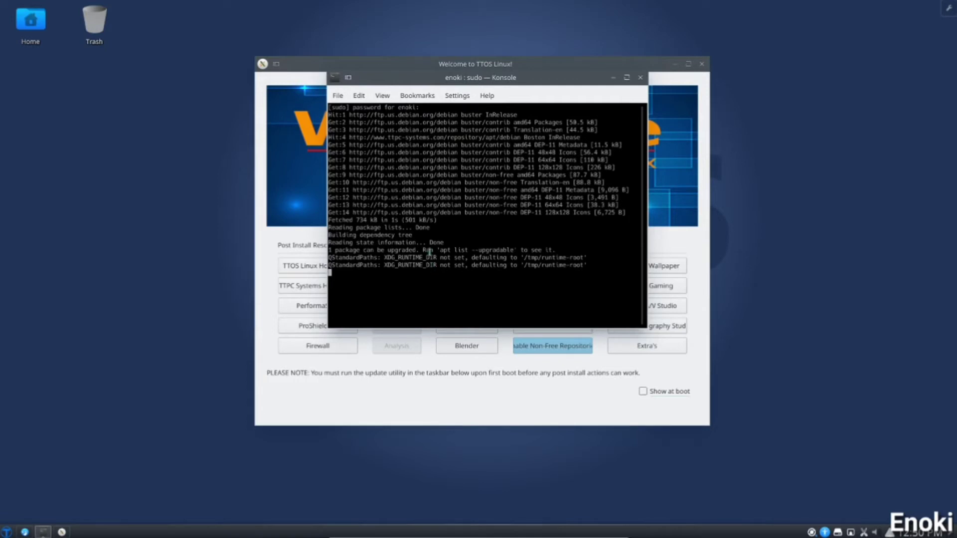
left_click_drag(450, 80, 265, 3)
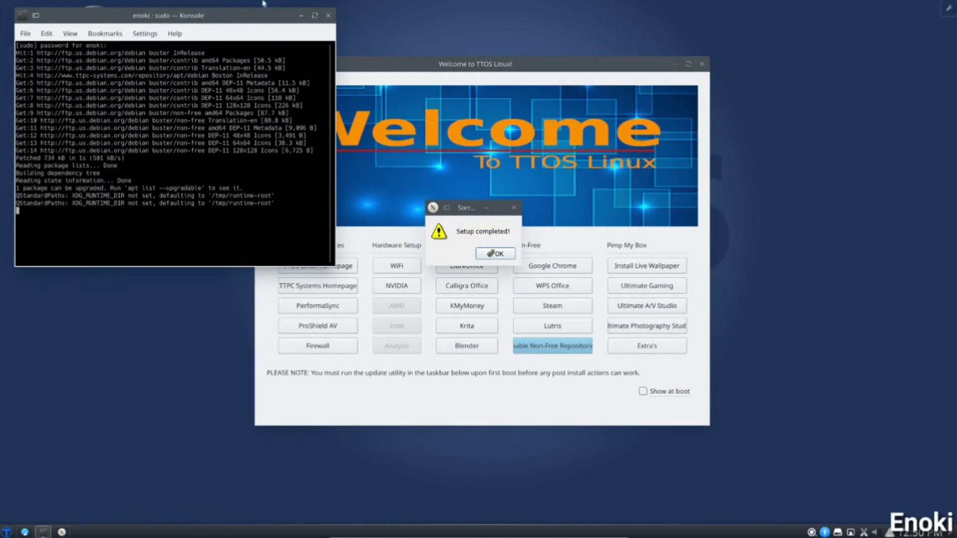
left_click(304, 17)
left_click(494, 253)
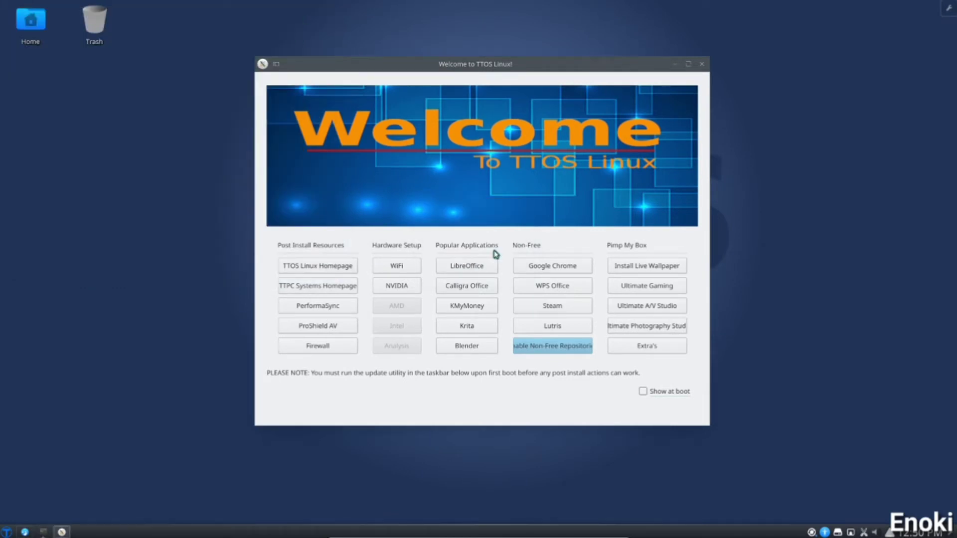
Reopen /etc/apt/sources.list with nano in the minimized terminal to check its repository entries, then exit and minimize the terminal again.
left_click(43, 532)
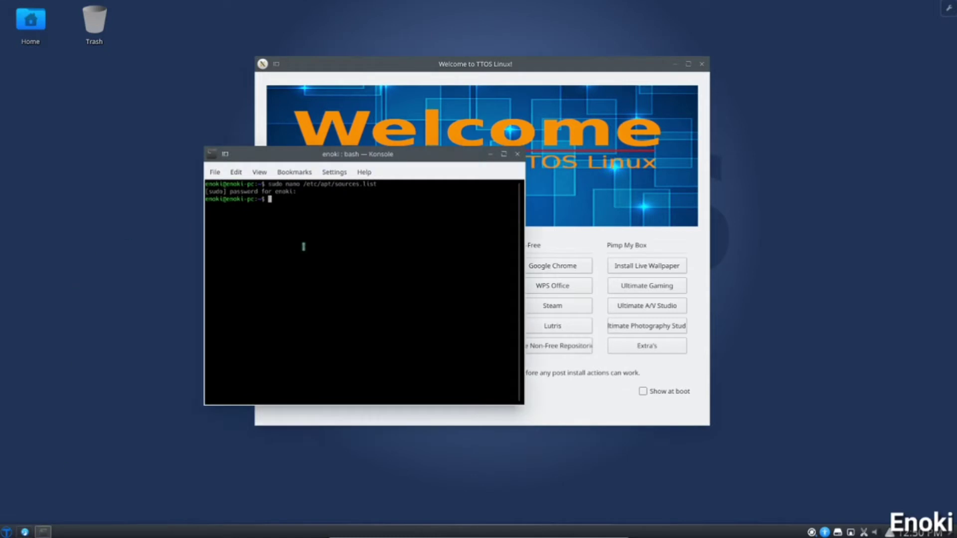
key("Up")
key("Return")
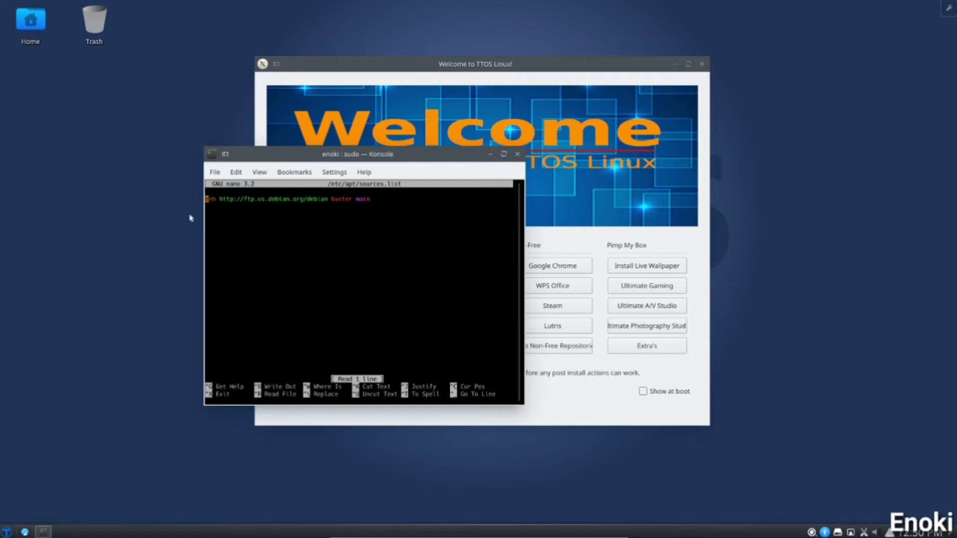
key("ctrl+x")
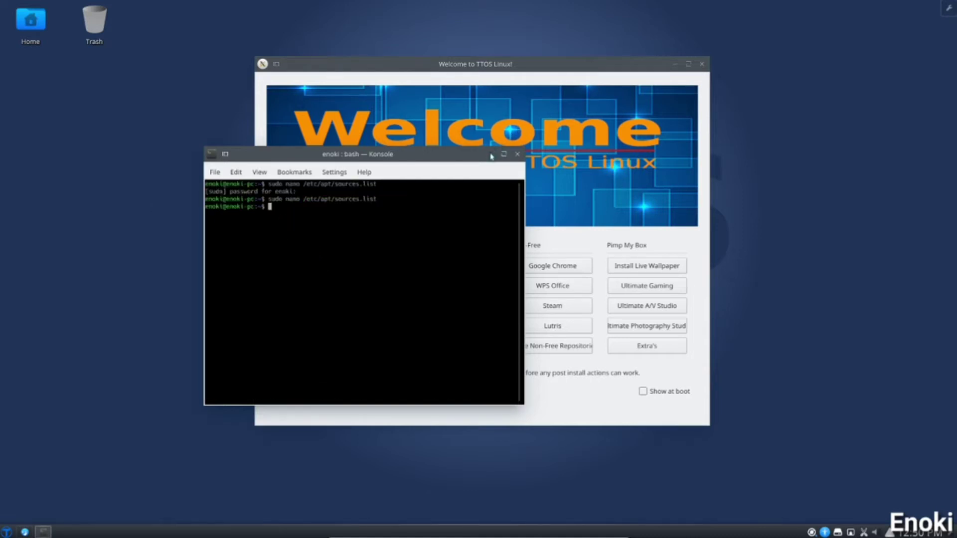
left_click(491, 155)
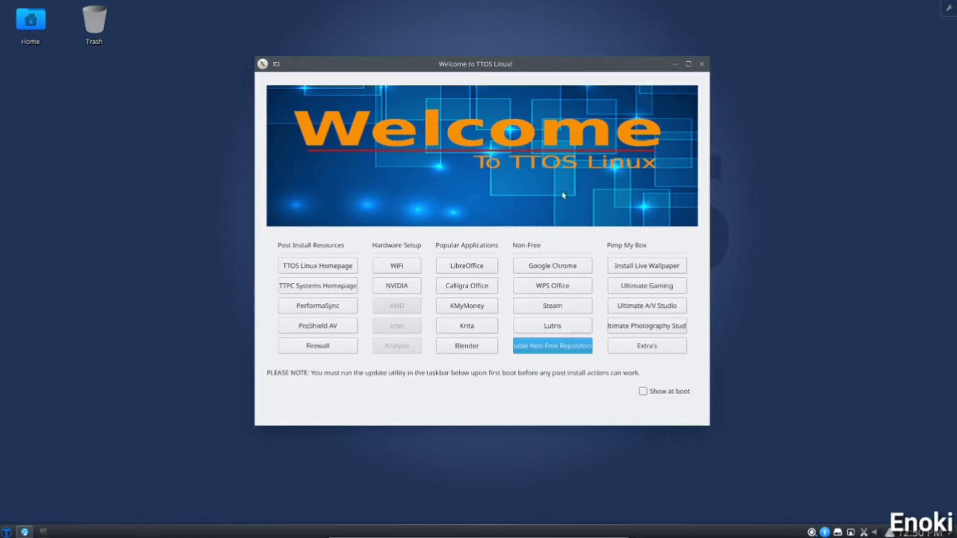
Start the Install Live Wallpaper setup from the Pimp My Box group and authorize it with the root password.
left_click(618, 273)
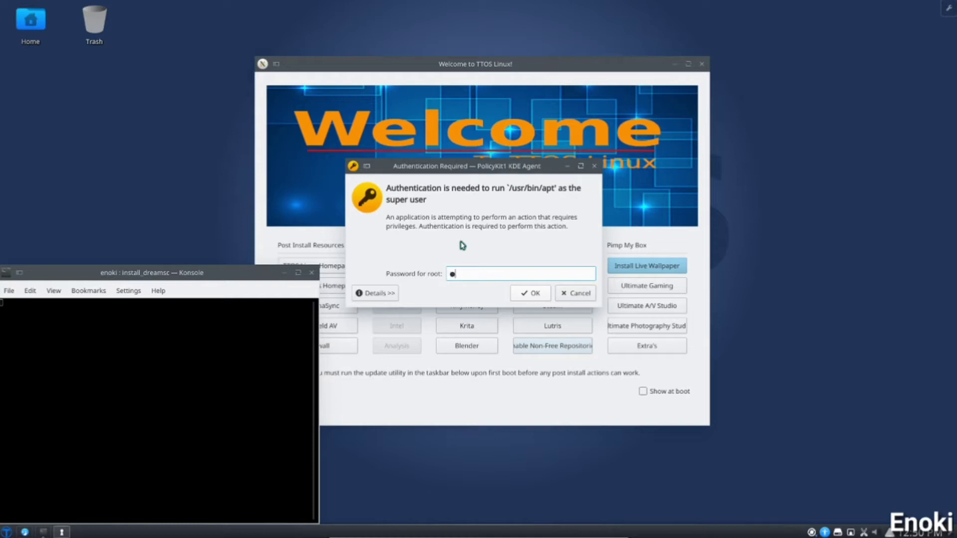
type("•••••••••")
key("Return")
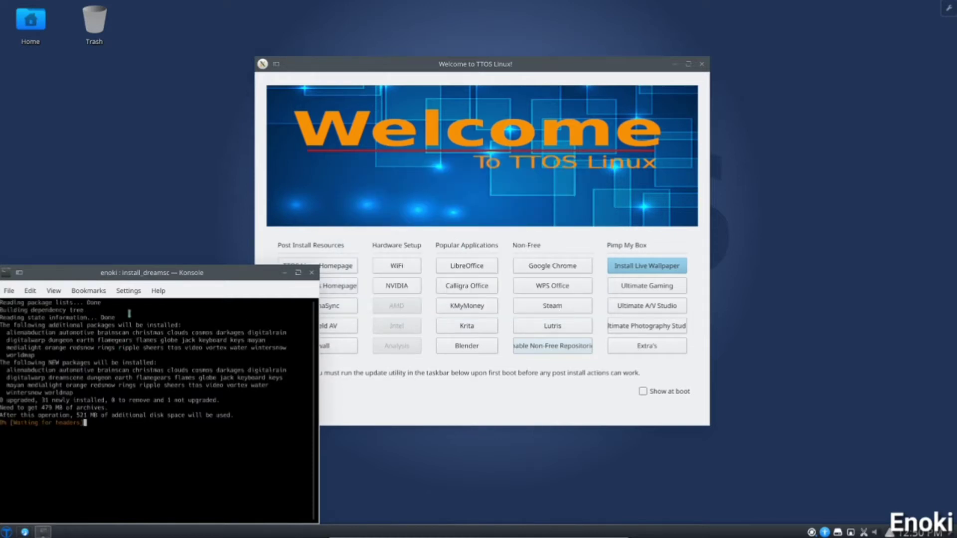
Move the installation terminal to the desktop's upper-left corner, bring the welcome window forward, and shift it slightly aside.
left_click_drag(141, 276, 295, 194)
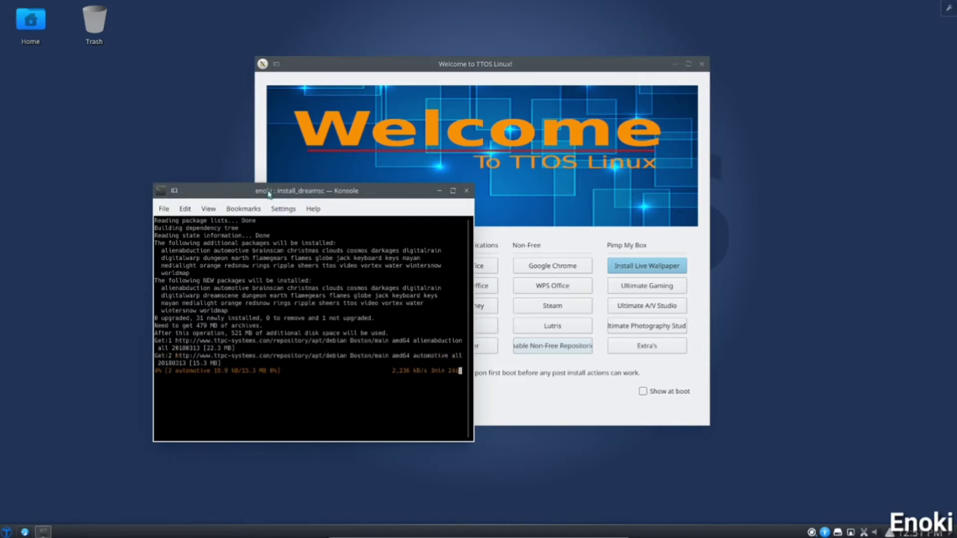
left_click_drag(267, 192, 131, 8)
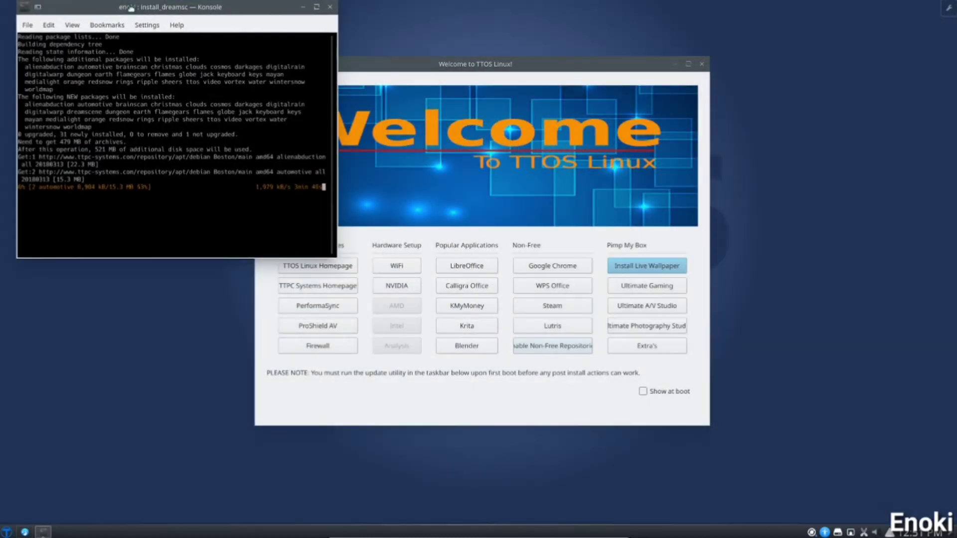
left_click(634, 352)
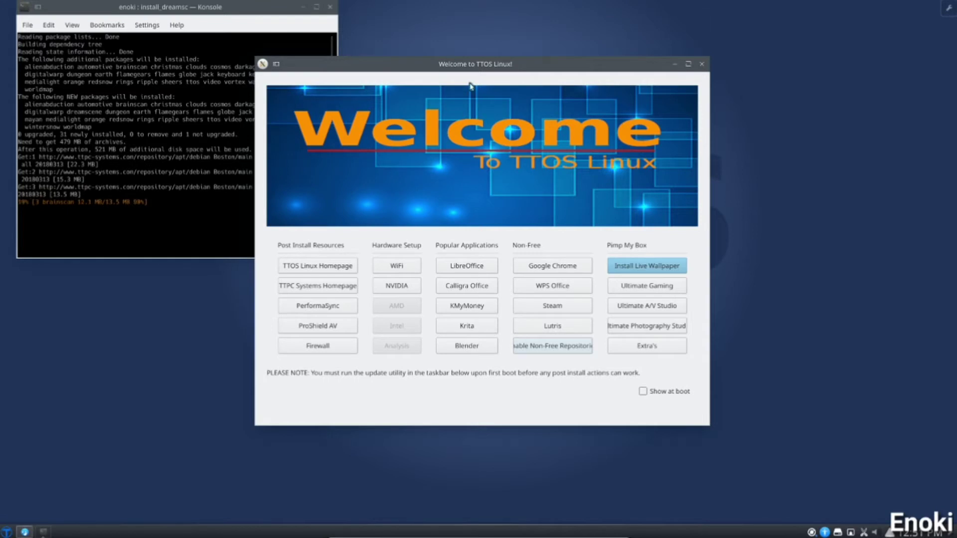
left_click_drag(472, 76, 503, 71)
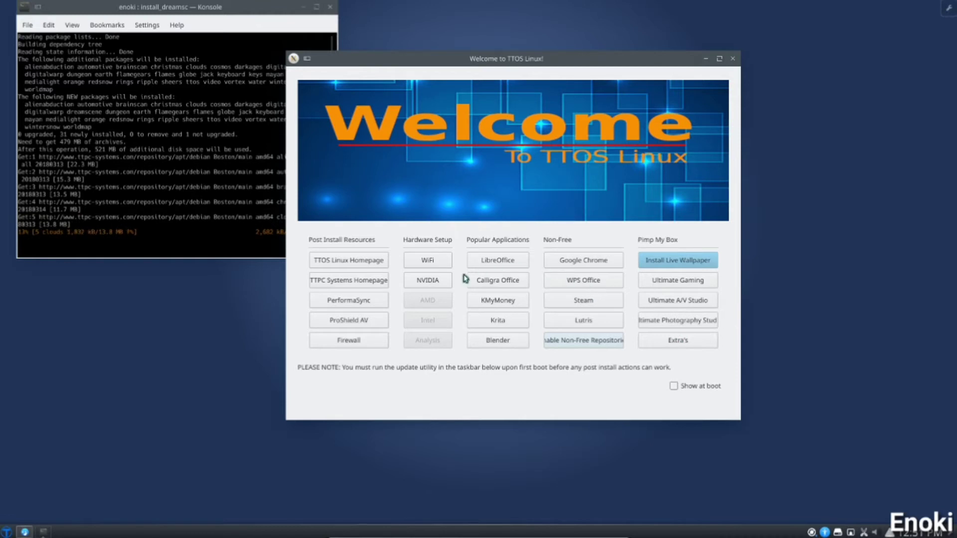
Close the welcome window and terminate the unresponsive ttos-welcome application.
left_click(6, 533)
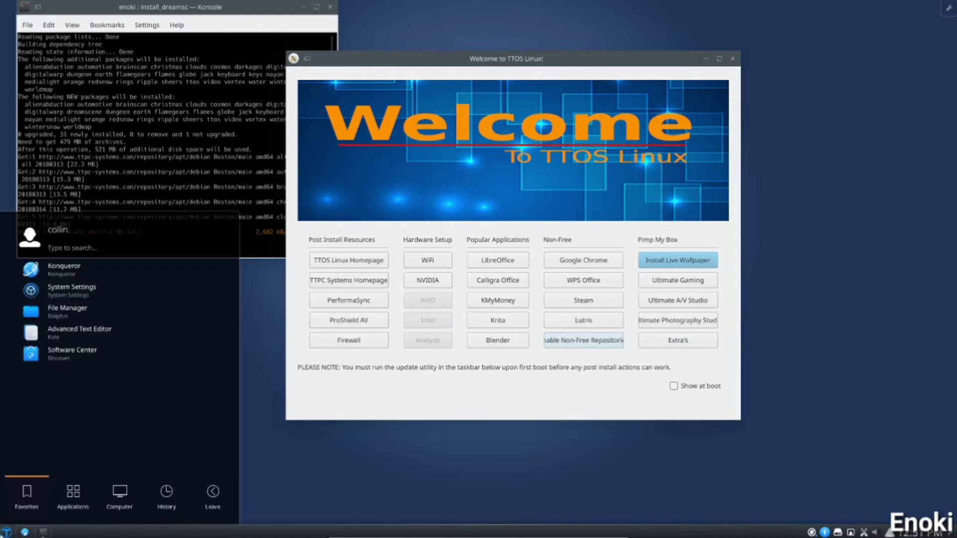
left_click(6, 533)
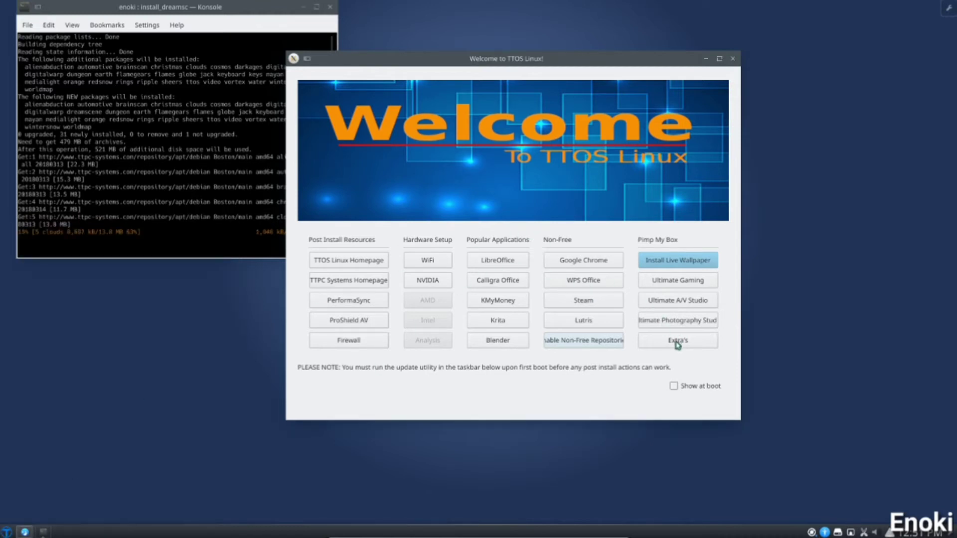
left_click(731, 62)
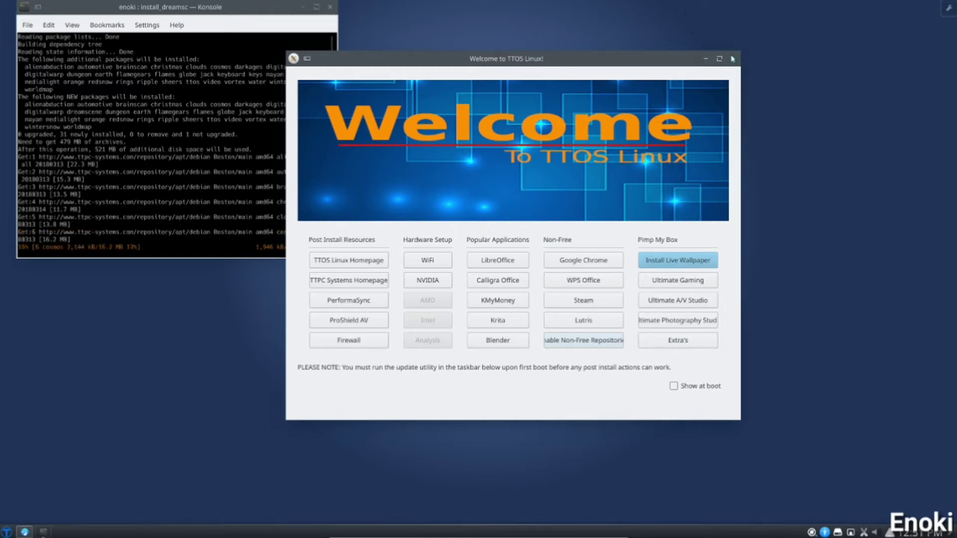
left_click_drag(597, 60, 608, 76)
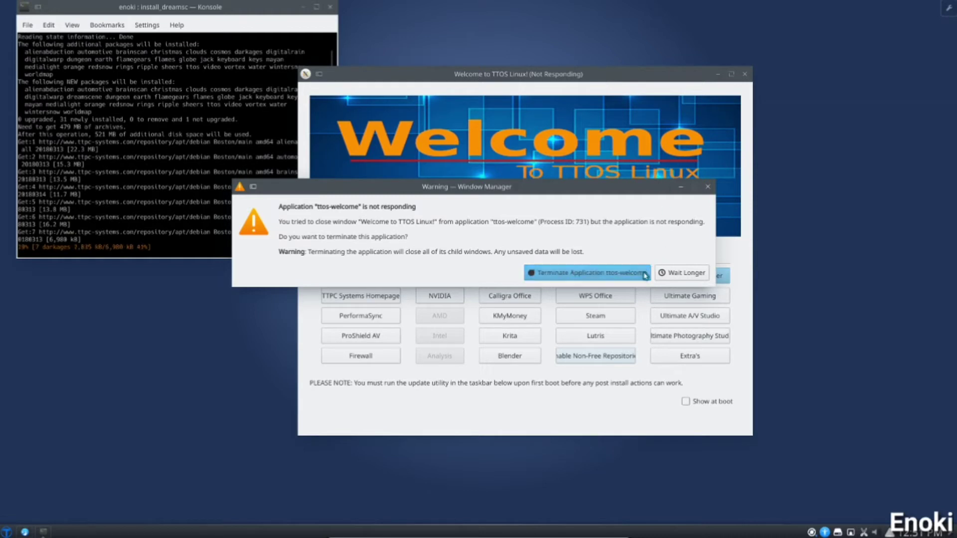
left_click(639, 273)
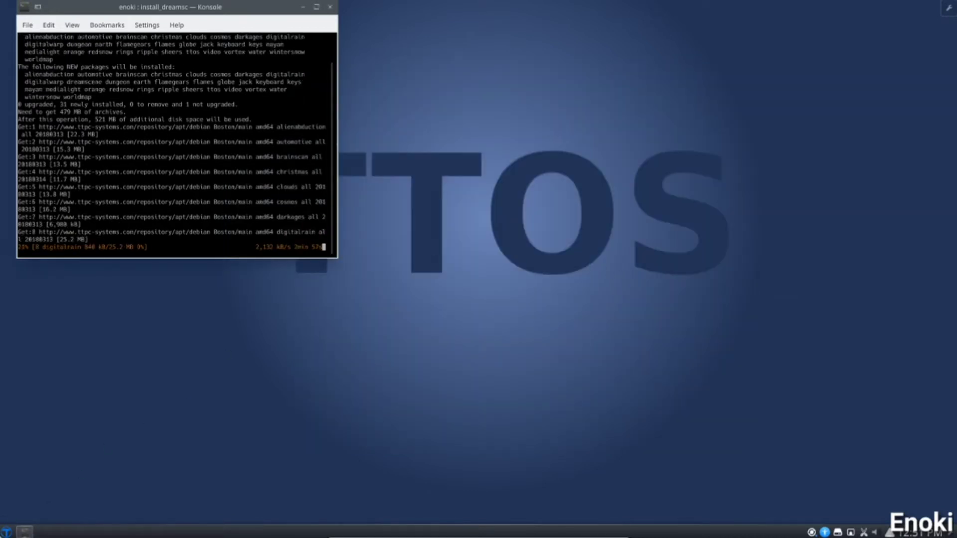
left_click(6, 532)
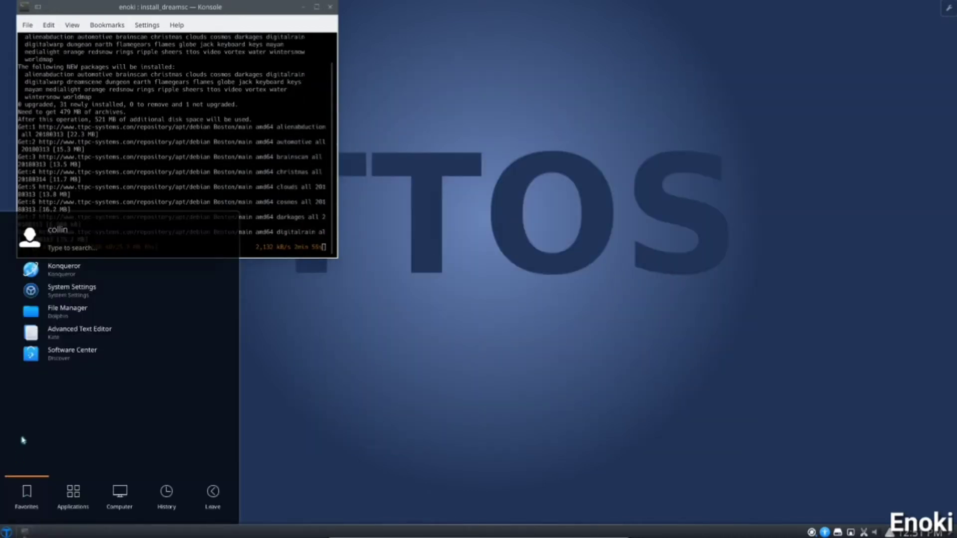
left_click(7, 533)
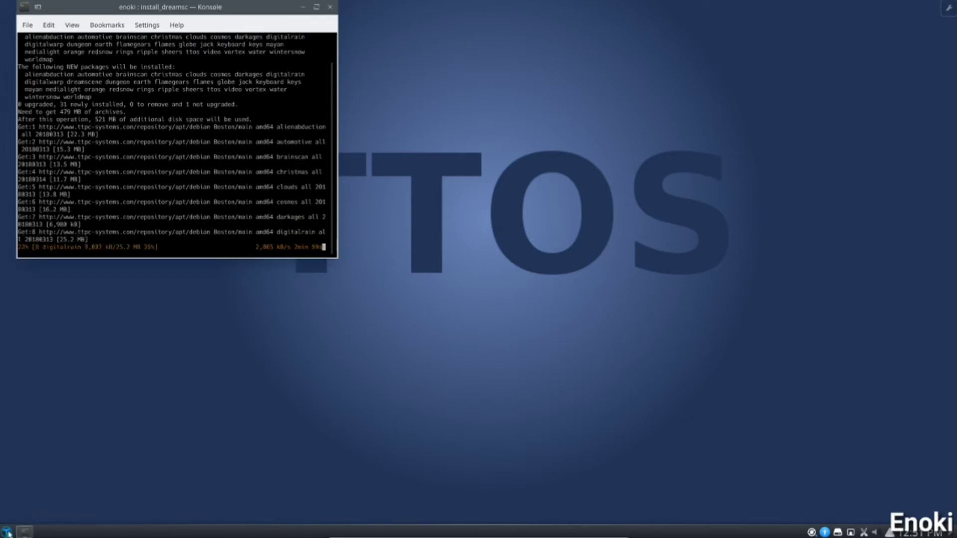
left_click(7, 532)
left_click(6, 533)
Bring the bash terminal forward, shift it slightly on the desktop, and clear its output.
left_click(24, 532)
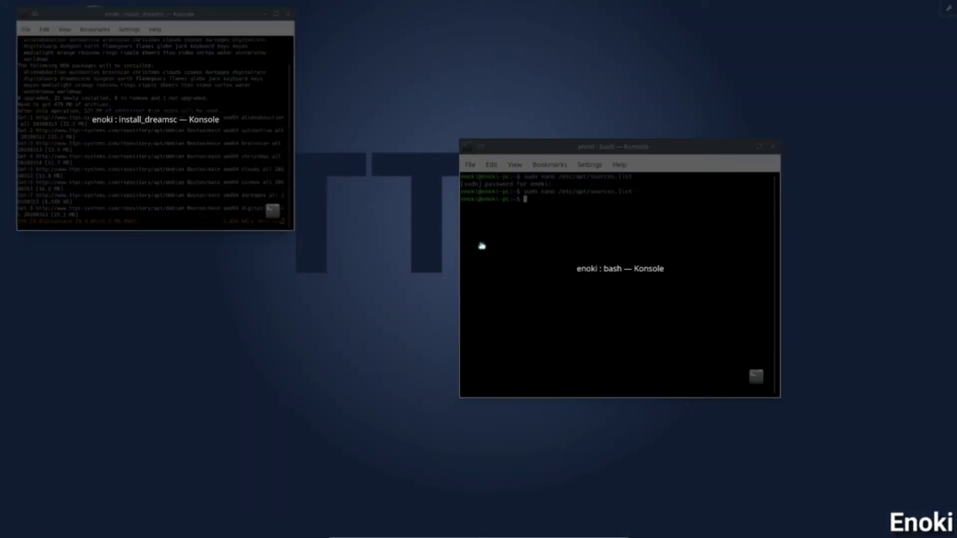
left_click(484, 240)
left_click_drag(423, 151, 456, 138)
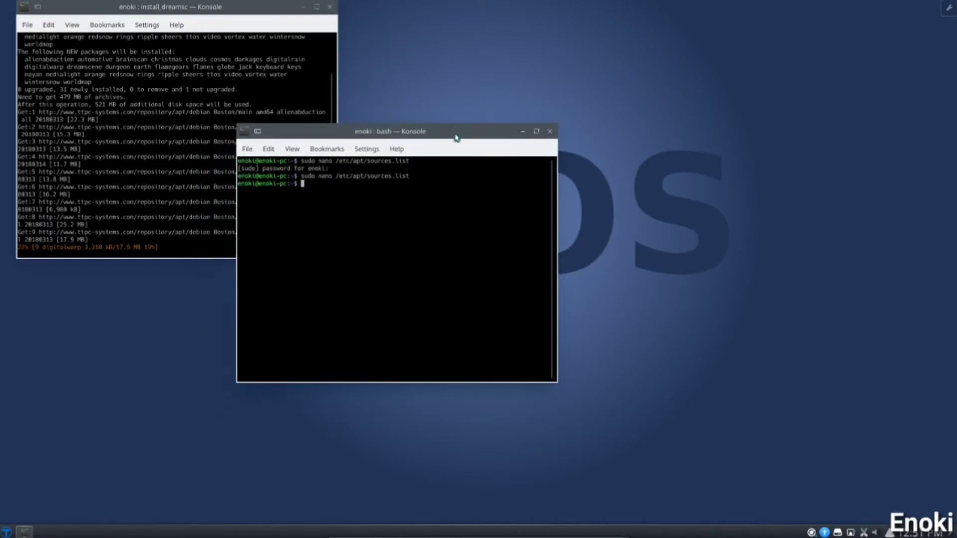
type("sud")
key("BackSpace")
key("BackSpace")
key("BackSpace")
type("su")
key("BackSpace")
key("BackSpace")
type("clear")
key("Return")
Check the kernel release with uname -r, highlight the reported version, and move the bash terminal slightly higher.
type("unam")
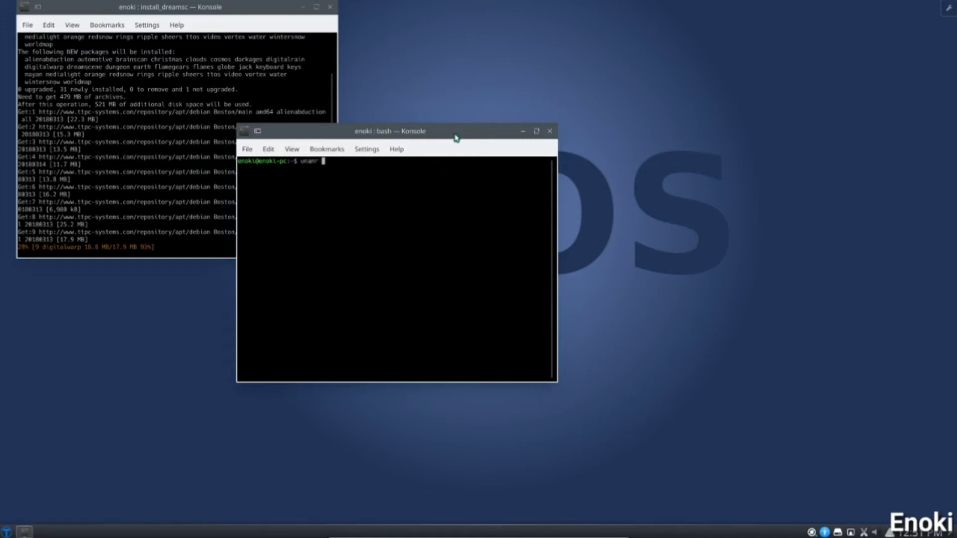
type("e -r")
key("Return")
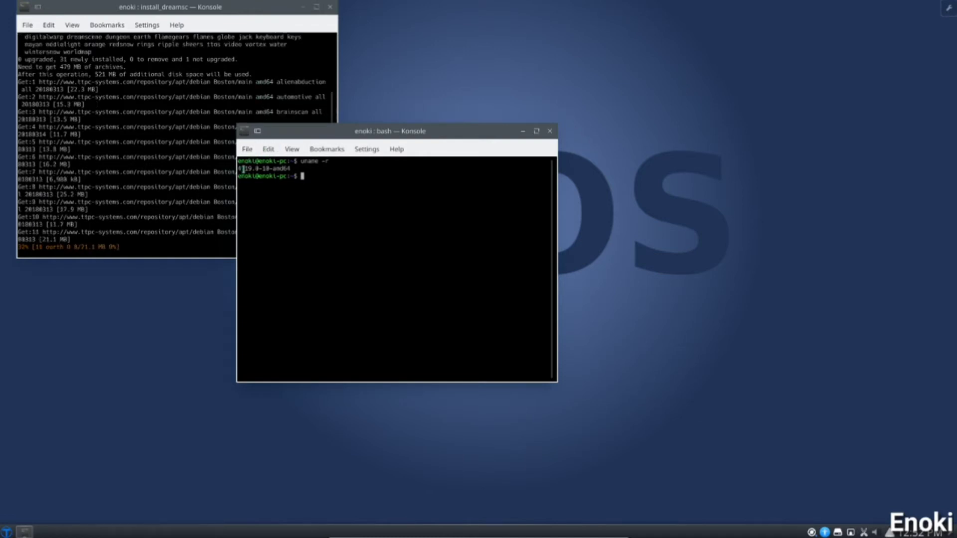
left_click_drag(239, 169, 332, 171)
left_click(353, 172)
left_click_drag(387, 134, 383, 103)
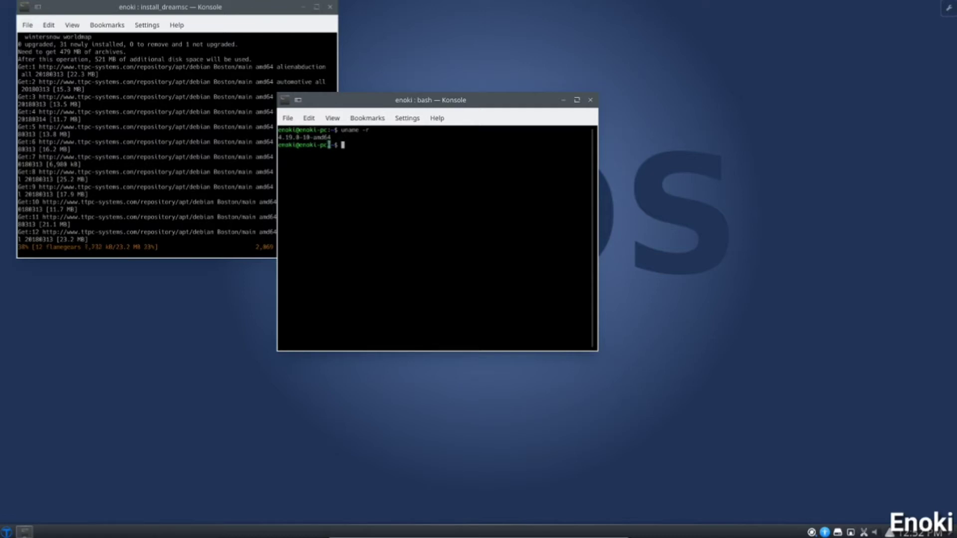
Search the package cache with sudo apt-cache search linux and look through the results to the end.
type("sudo apt-ca")
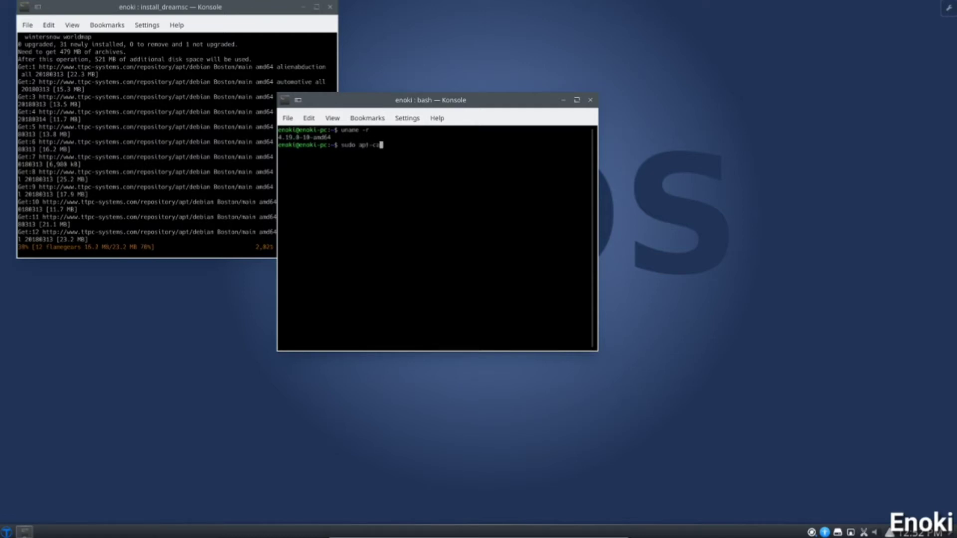
type("che search linux")
key("Return")
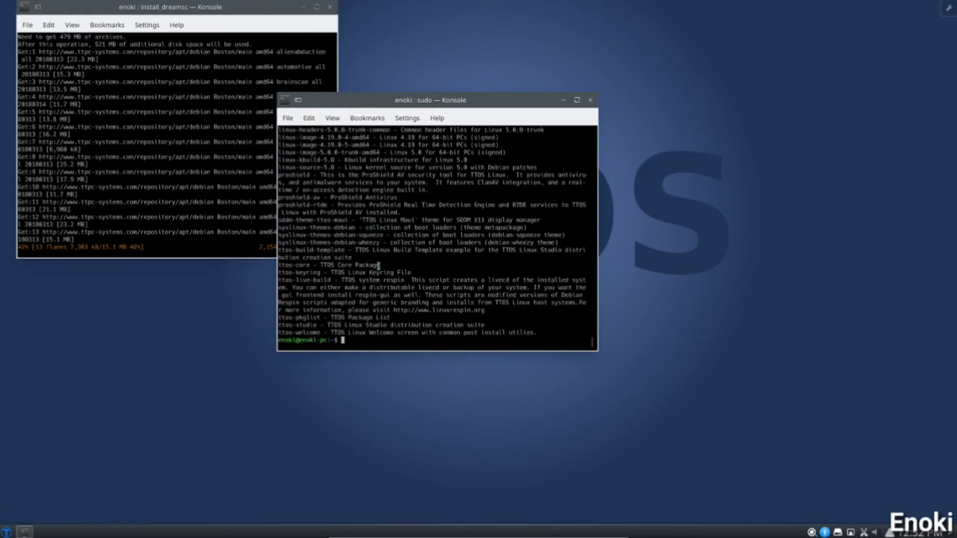
scroll(379, 276, "up", 4)
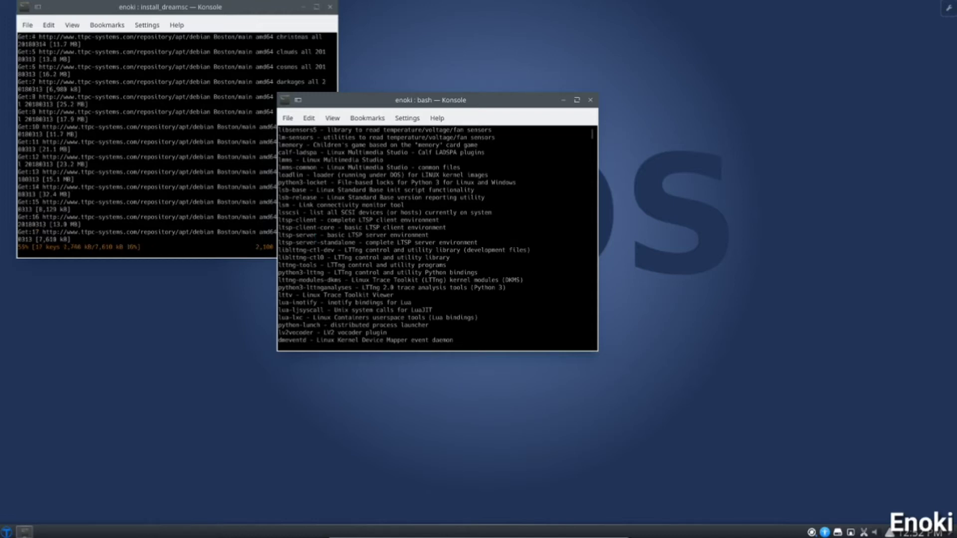
right_click(495, 246)
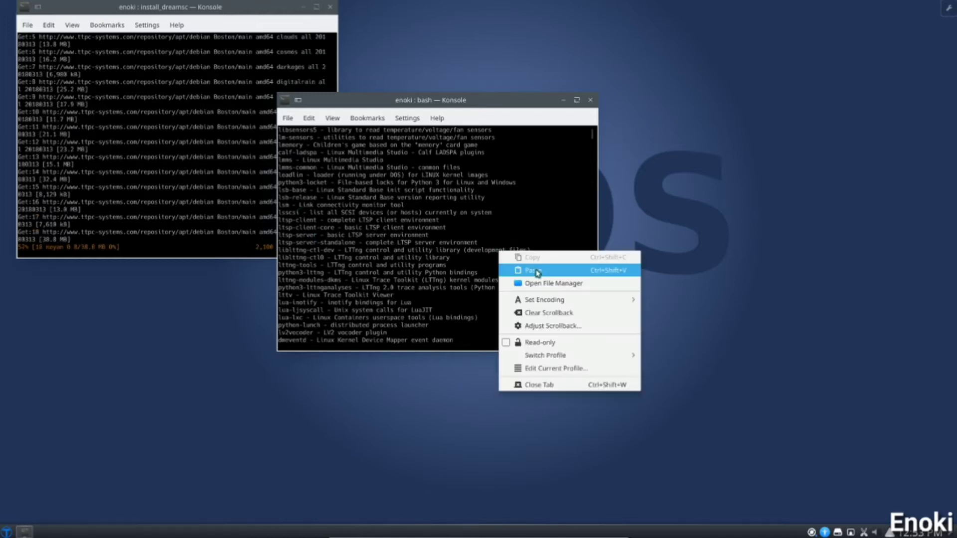
left_click(432, 246)
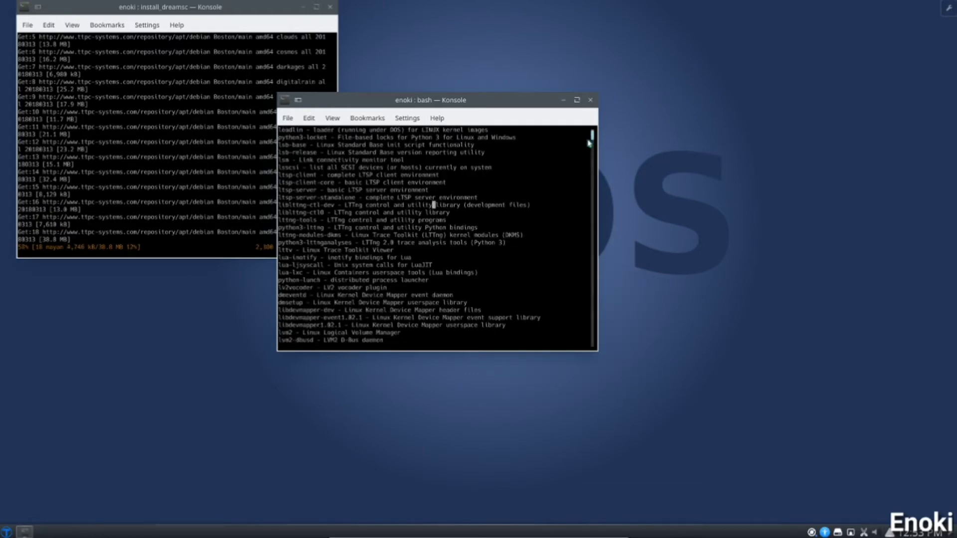
left_click_drag(593, 142, 656, 395)
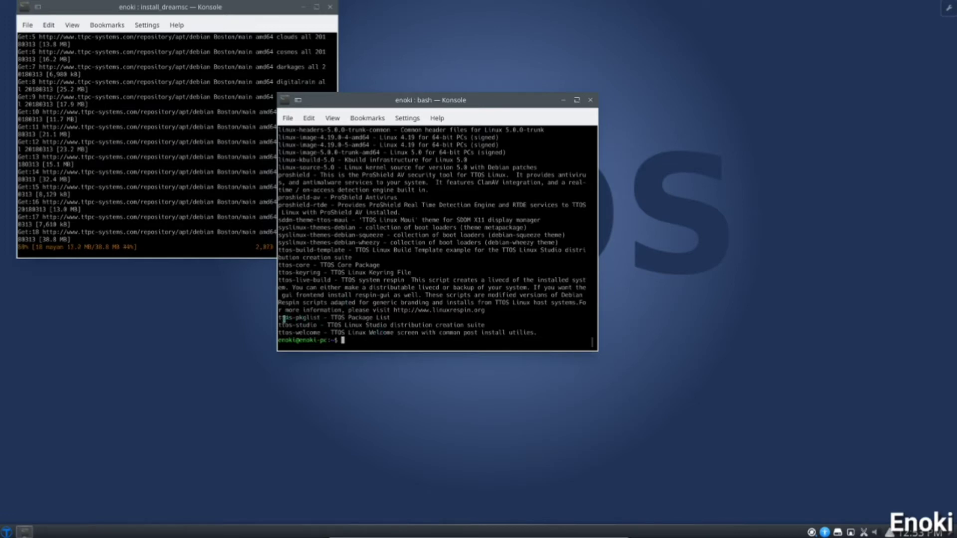
Highlight the ttos-pkglist entry in the search results and try to run ttos-pkglist as a command.
left_click_drag(277, 318, 321, 317)
left_click(360, 339)
type("ttos-pkglist")
key("Return")
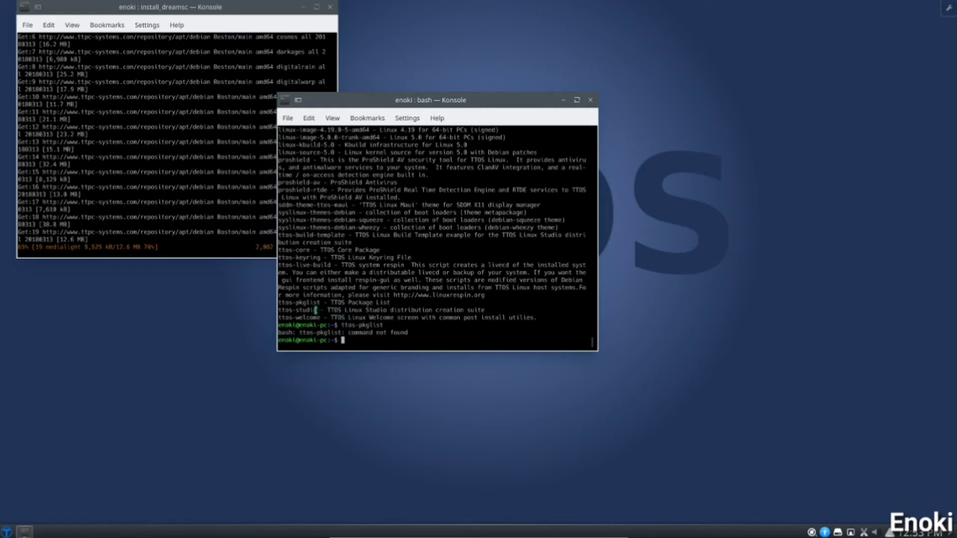
Highlight the ttos-studio entry, move the terminal slightly lower, and try to install the package list with sudo apt install ttos-pkglist.
left_click_drag(316, 310, 264, 313)
left_click(296, 310)
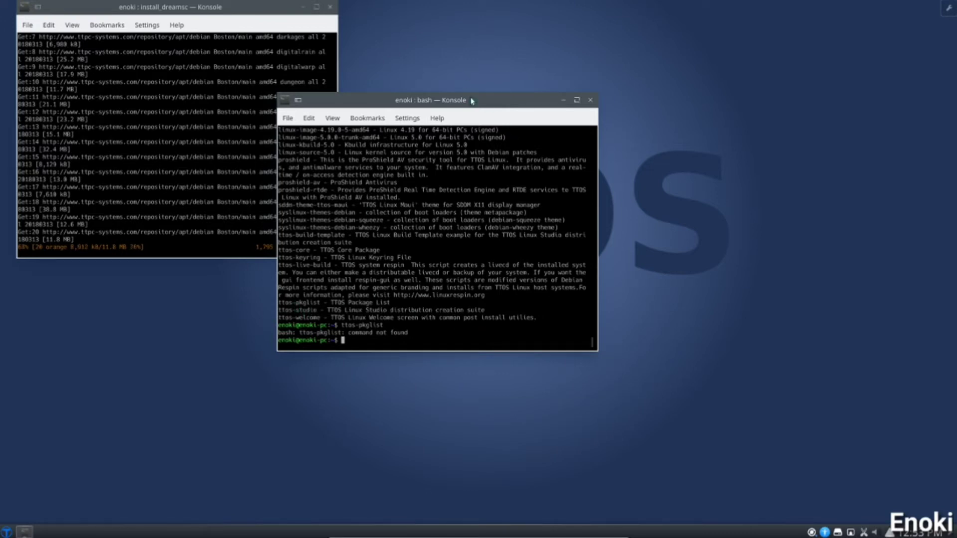
left_click_drag(471, 101, 473, 124)
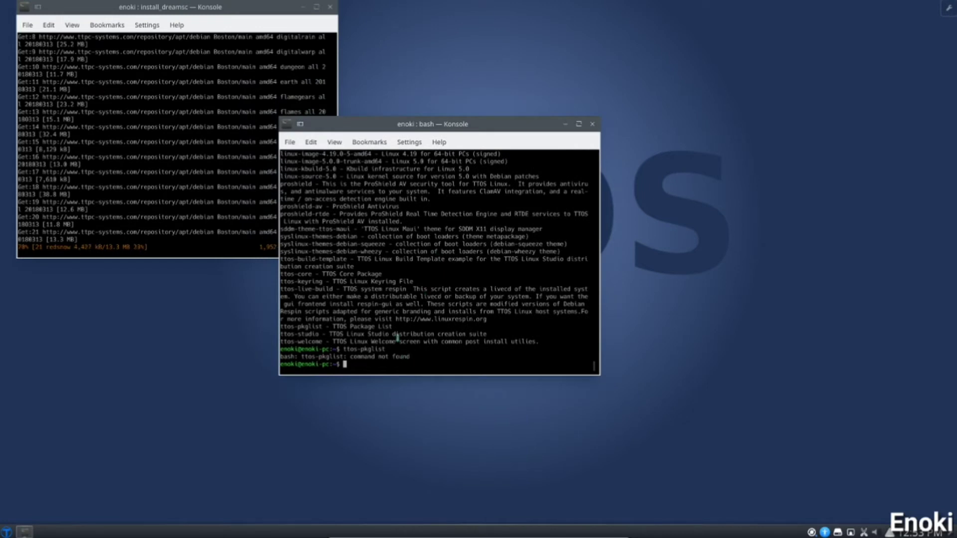
key("Up")
key("BackSpace")
key("Home")
type("sudo apt i")
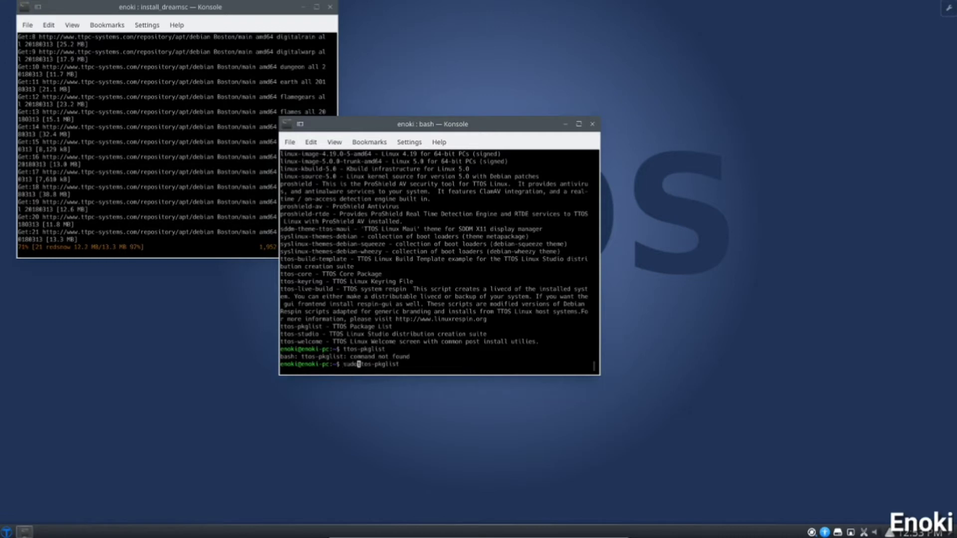
type("nsta")
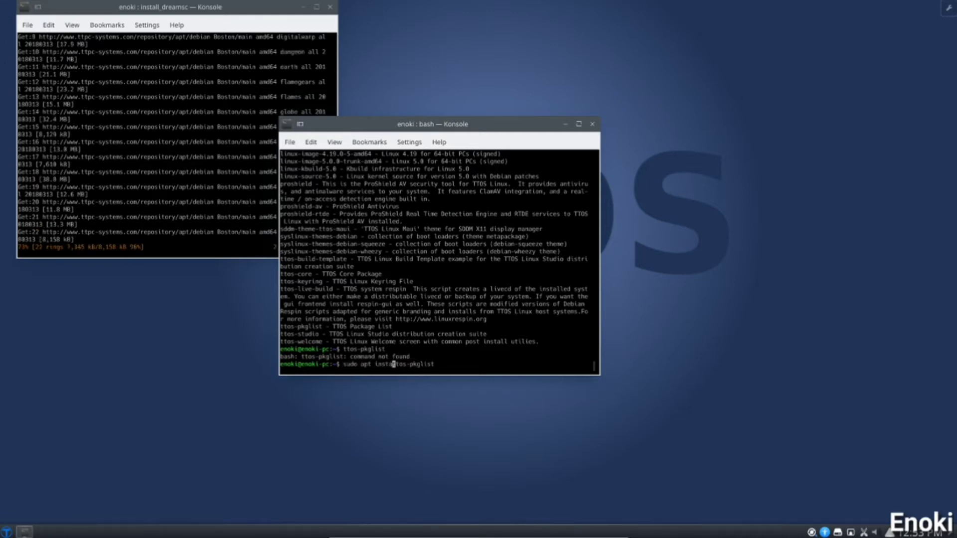
type("ll")
key("Return")
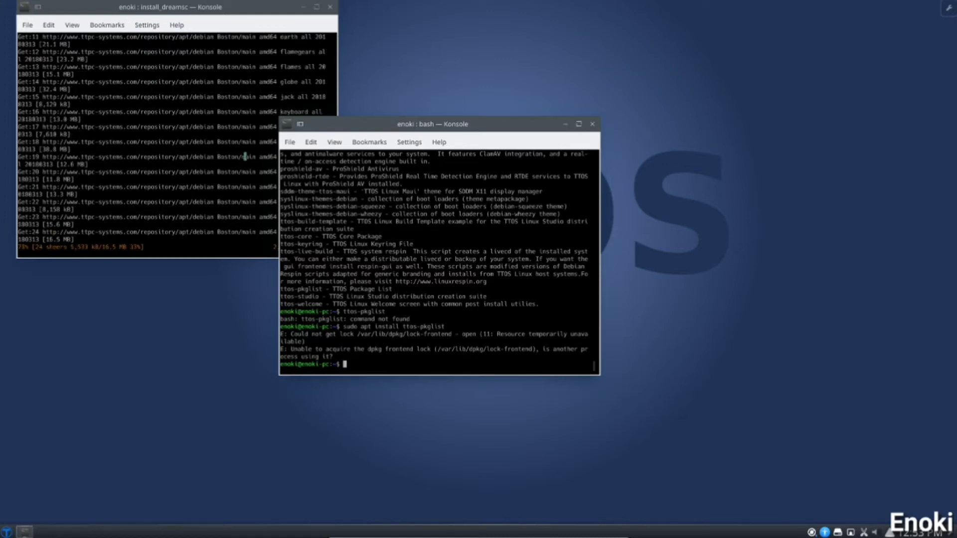
Minimize both terminals, open the desktop configuration, and move its settings window towards the middle of the desktop.
left_click(565, 124)
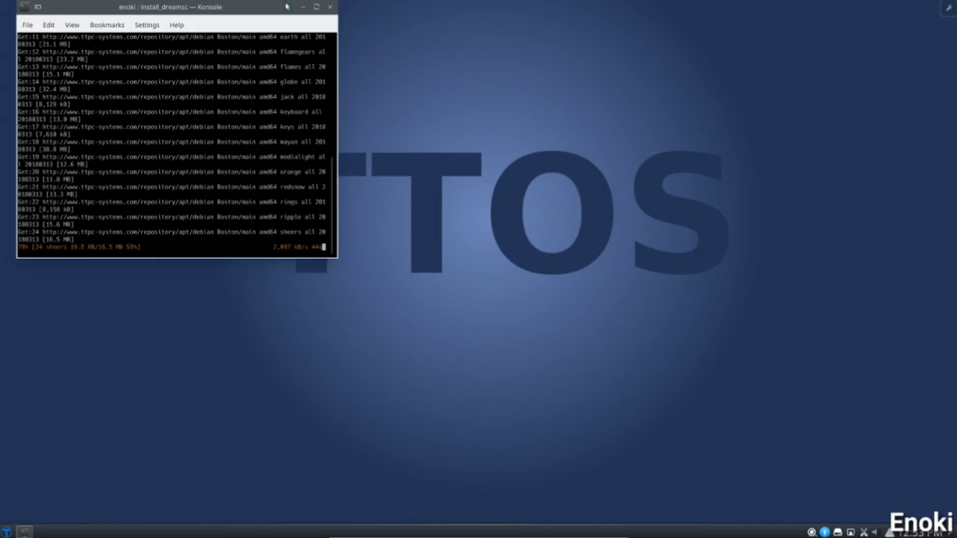
left_click(303, 7)
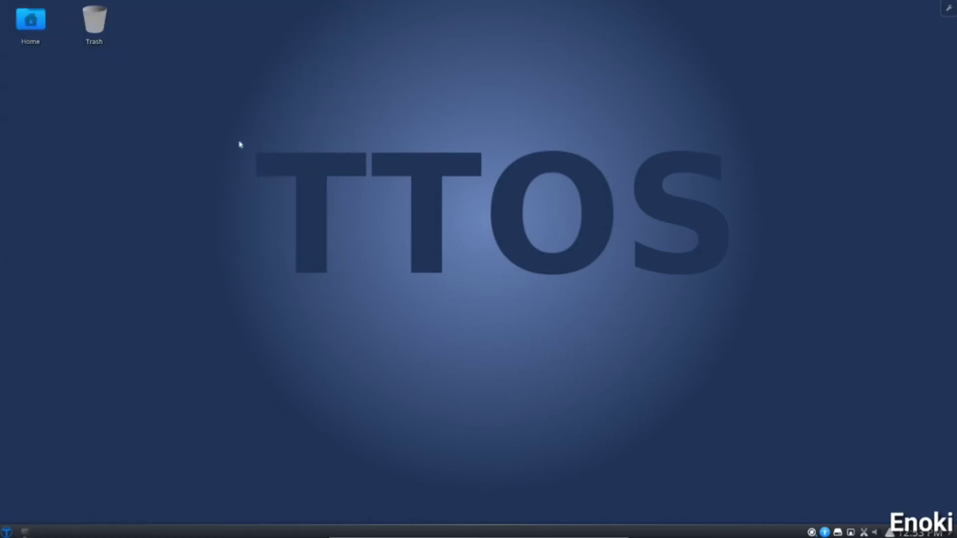
left_click_drag(238, 140, 743, 276)
right_click(397, 270)
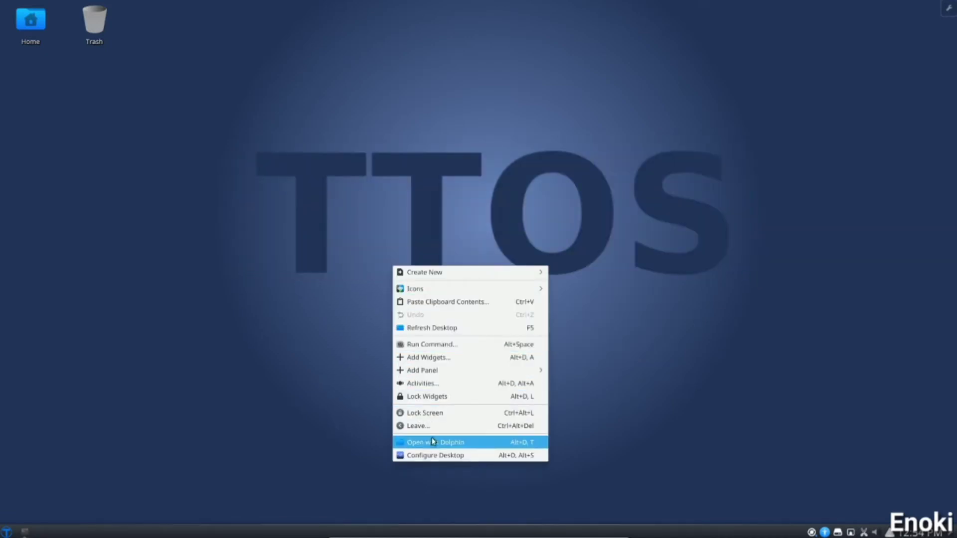
left_click(433, 457)
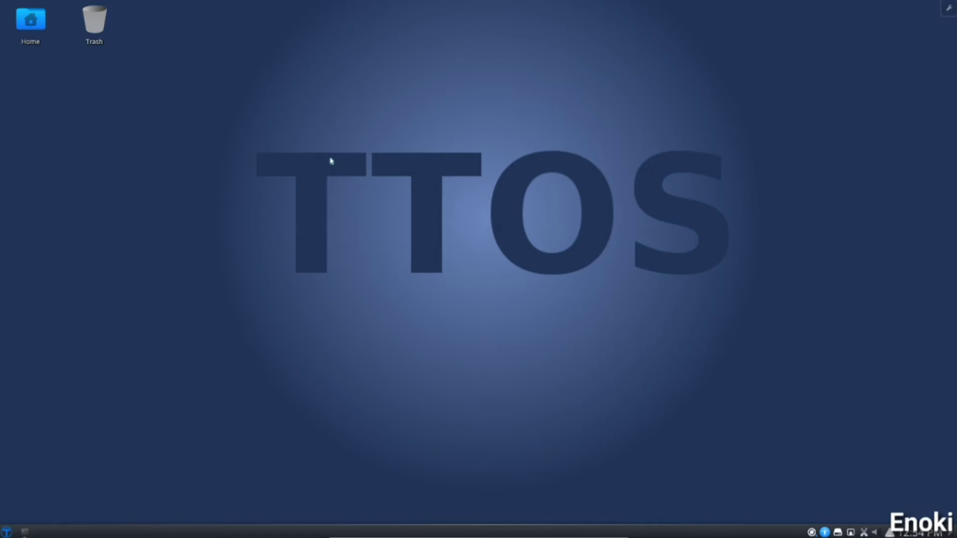
mouse_move(114, 10)
left_mouse_down()
mouse_move(402, 140)
mouse_move(391, 68)
left_mouse_up()
Browse the available wallpaper images and select the one with wooden planks by the water.
scroll(469, 238, "down", 8)
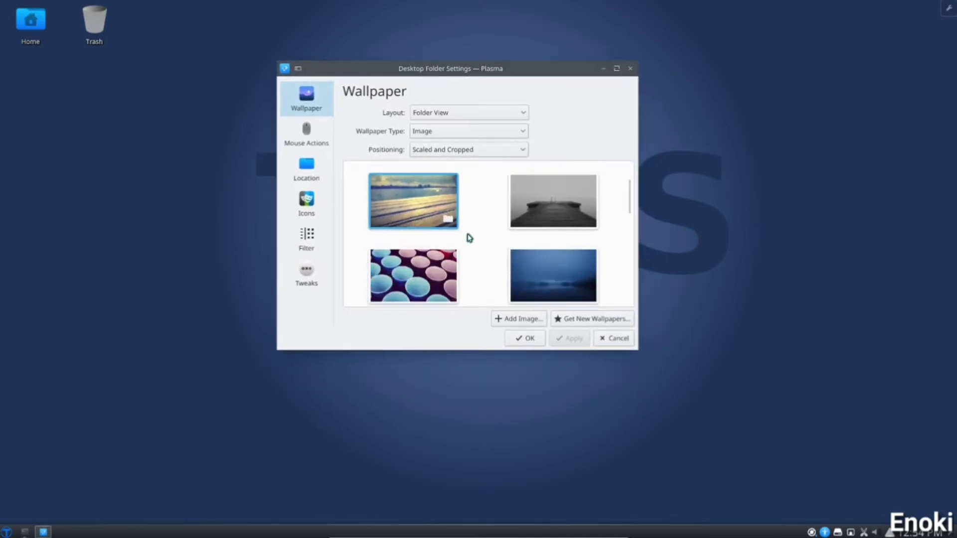
scroll(469, 235, "down", 8)
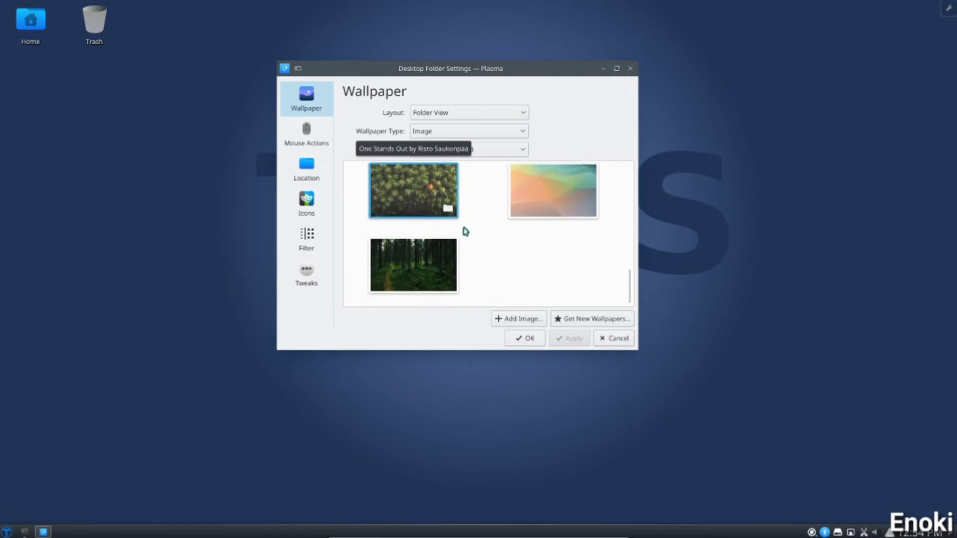
scroll(466, 231, "up", 3)
scroll(465, 231, "up", 3)
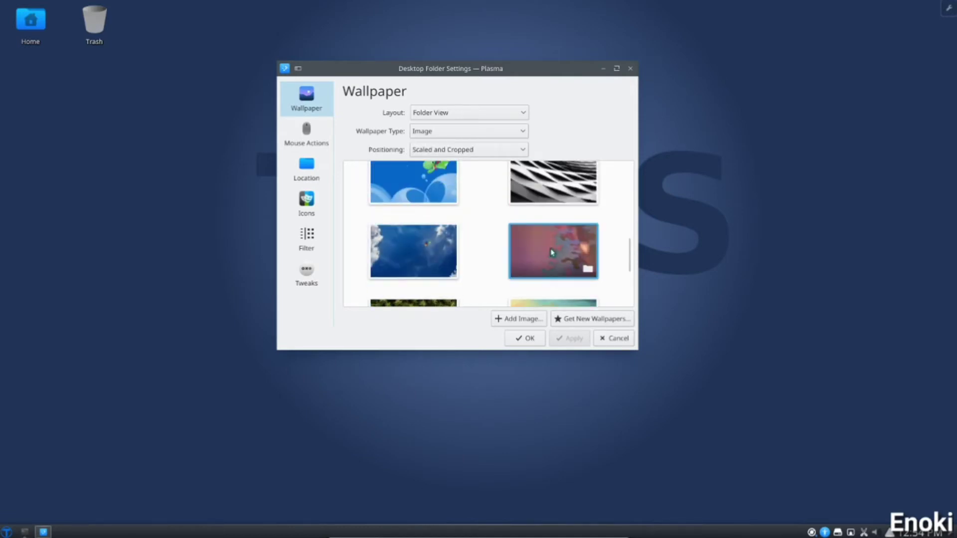
scroll(471, 232, "up", 3)
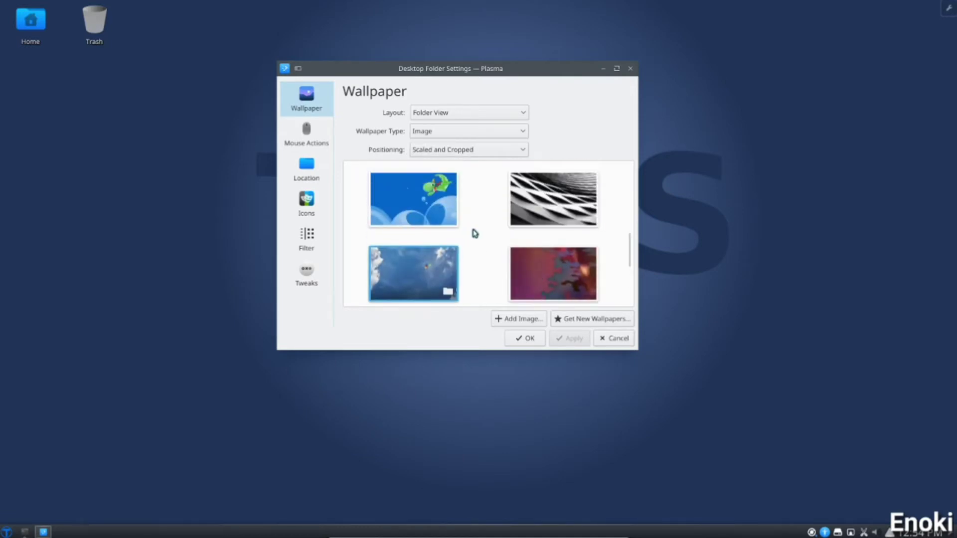
scroll(476, 219, "up", 5)
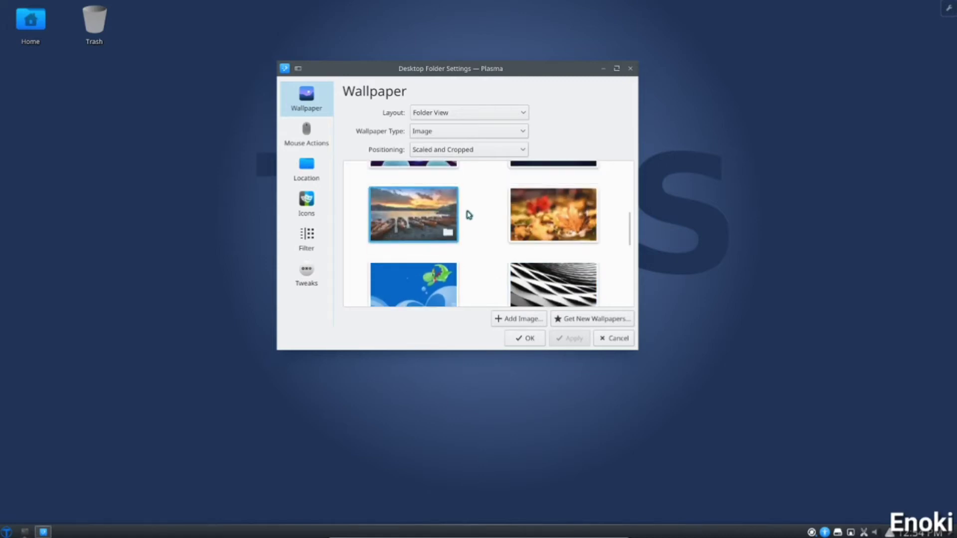
scroll(471, 197, "up", 2)
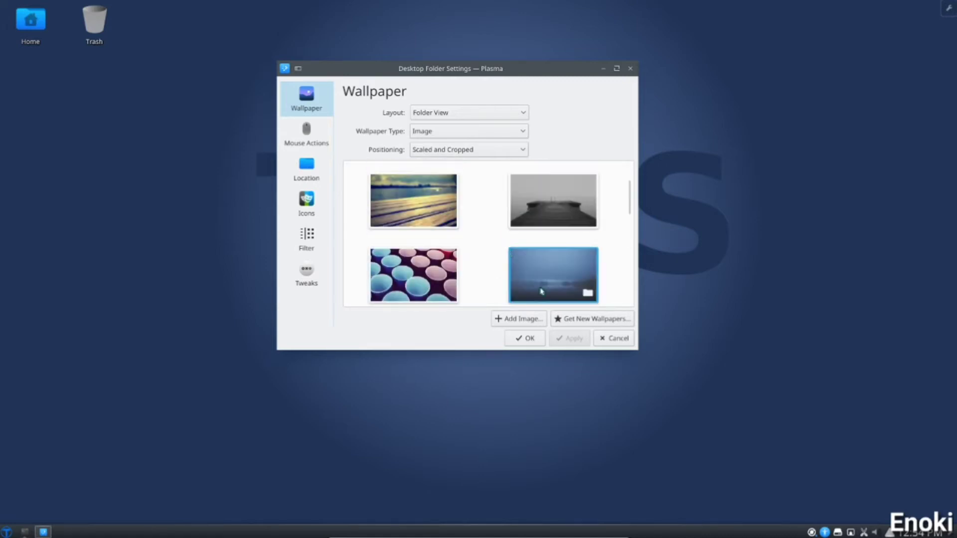
left_click(440, 218)
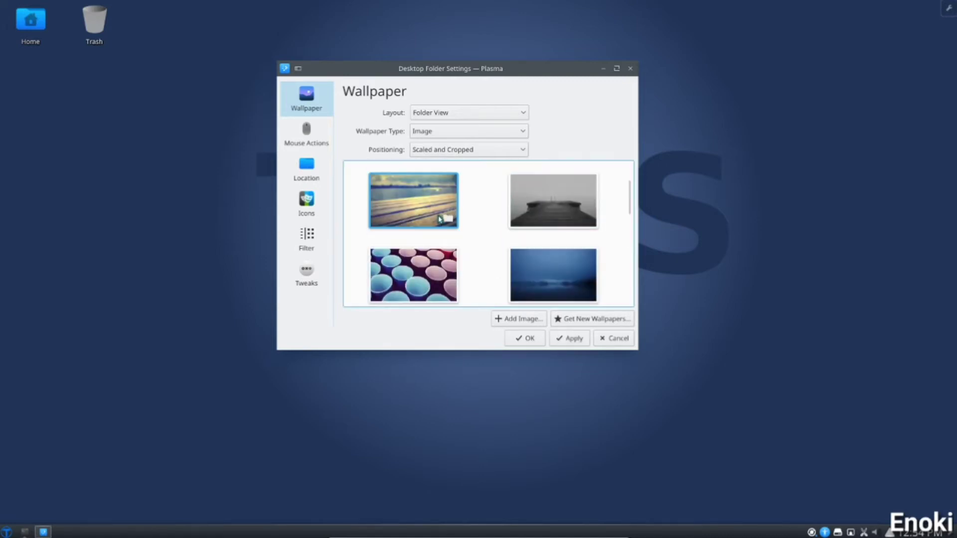
Apply the wooden planks wallpaper to the desktop and close the desktop settings.
left_click(571, 337)
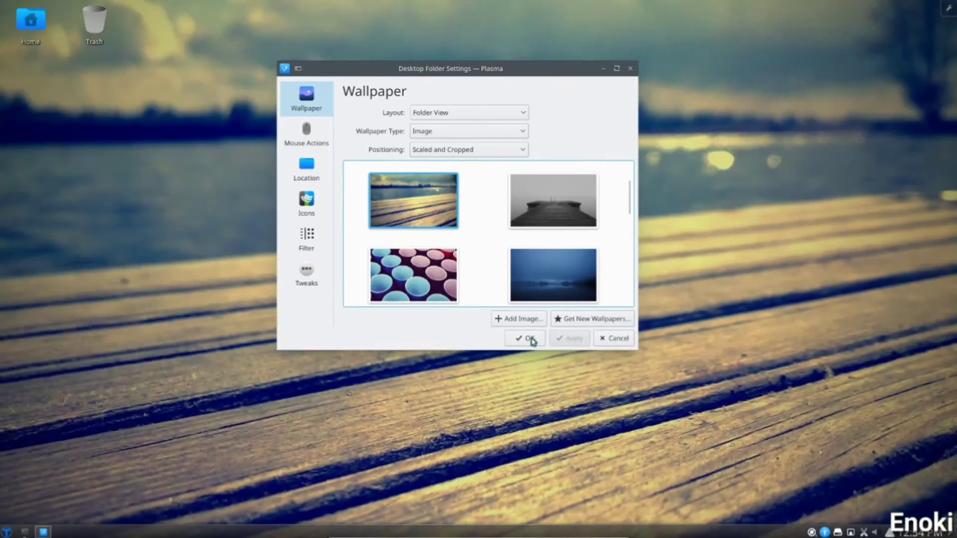
left_click(529, 338)
left_click_drag(321, 139, 143, 228)
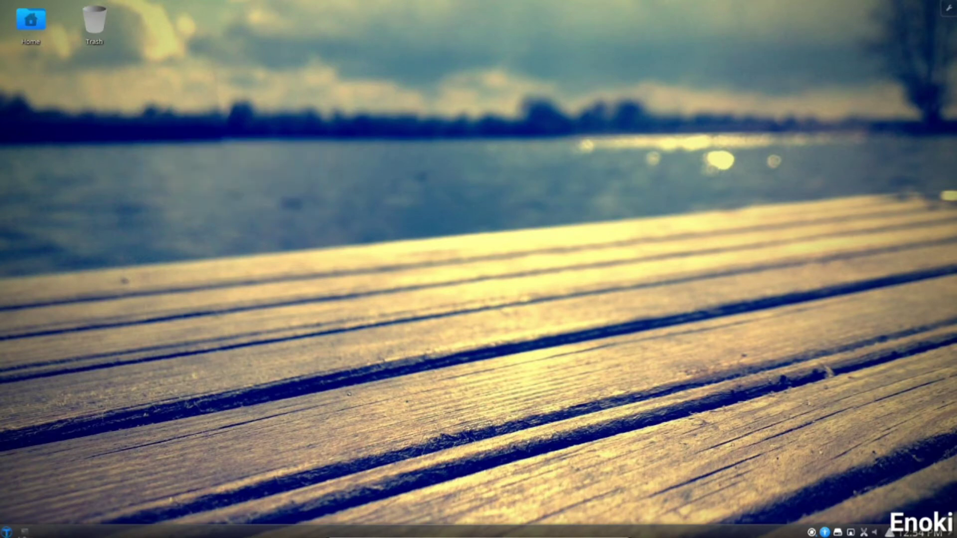
Restore the install_dreamsc terminal to check the live wallpaper installation's progress, and minimize it again.
left_click(25, 532)
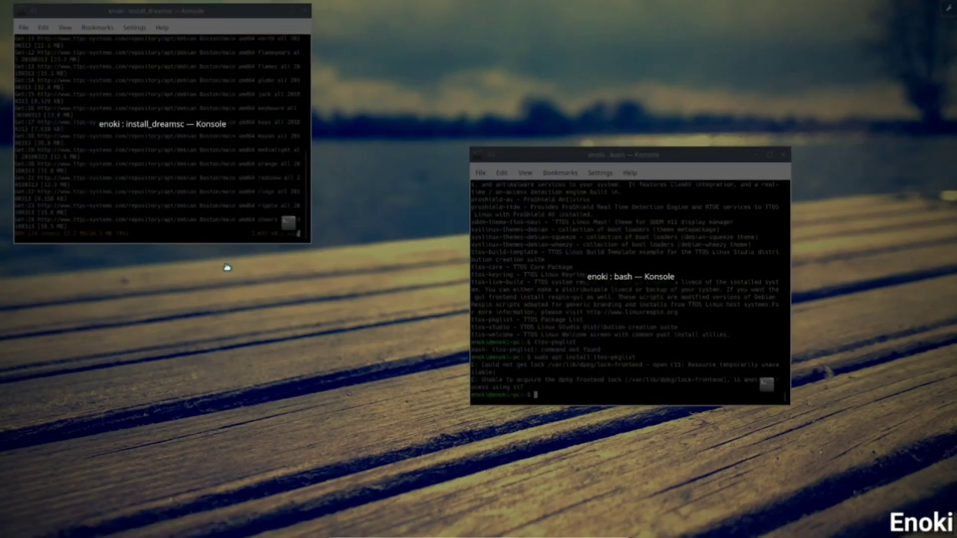
left_click(199, 225)
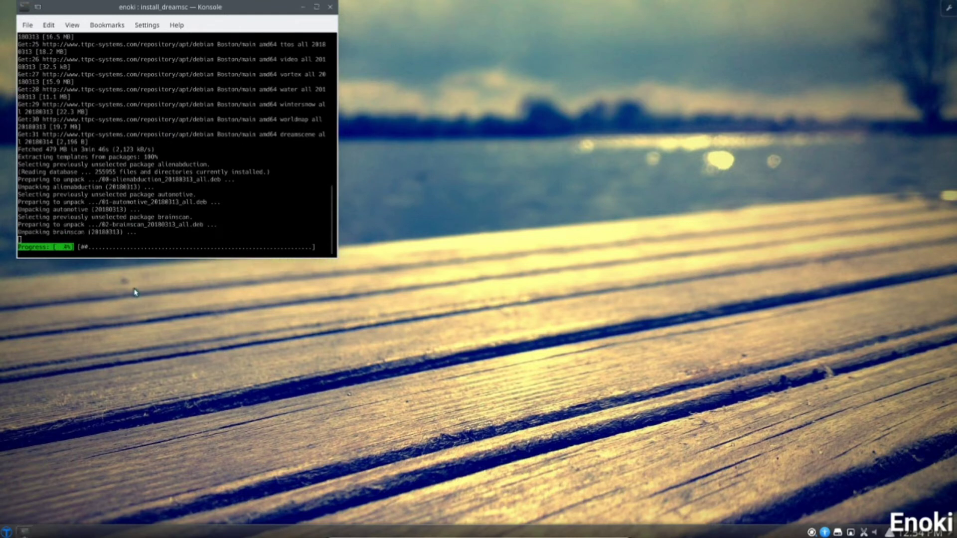
left_click(302, 9)
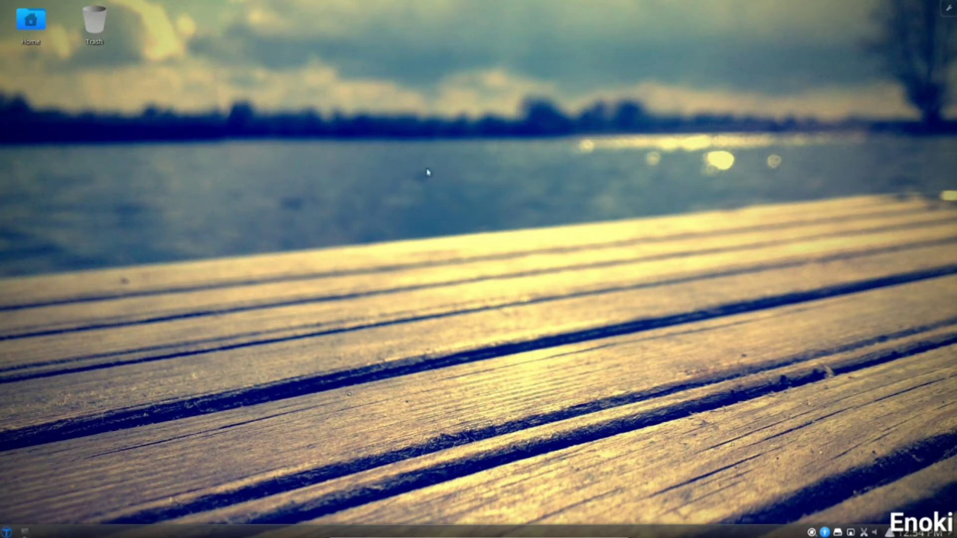
left_click_drag(251, 155, 579, 298)
Look through the application launcher's Applications, Leave and Favorites sections, and close the launcher.
left_click(6, 531)
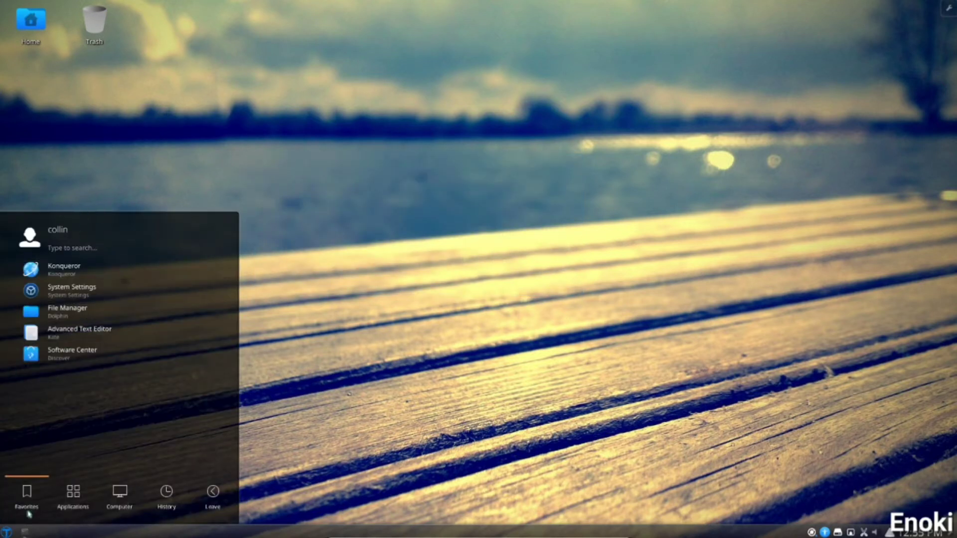
left_click(73, 493)
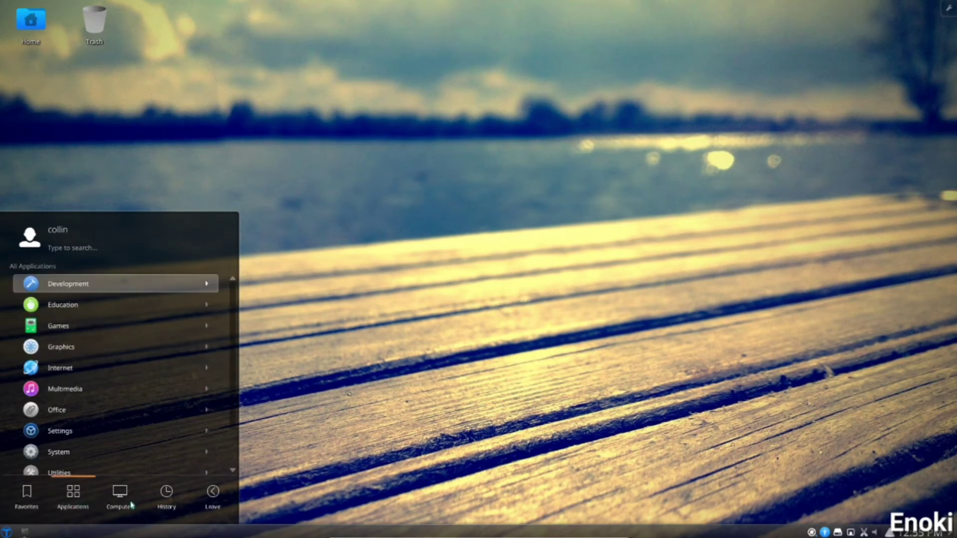
mouse_move(203, 509)
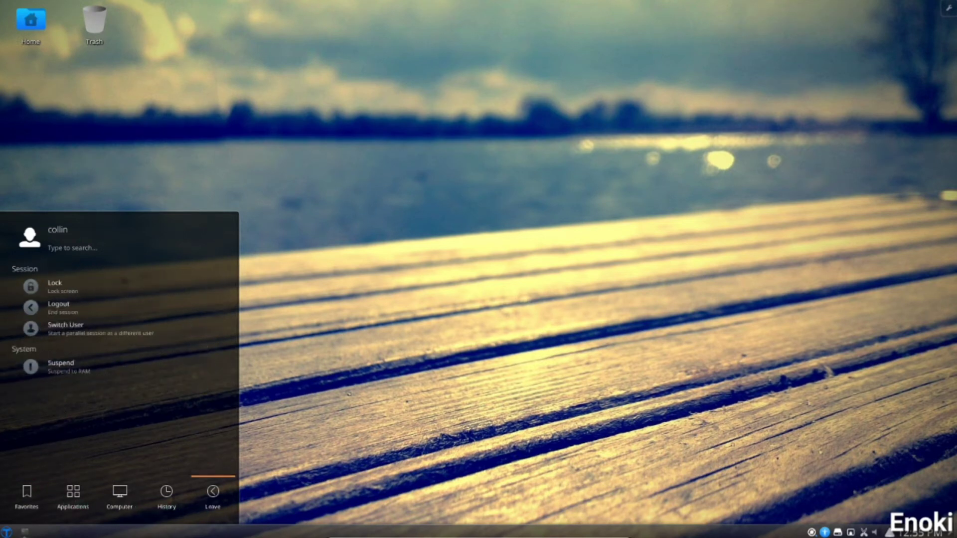
mouse_move(26, 498)
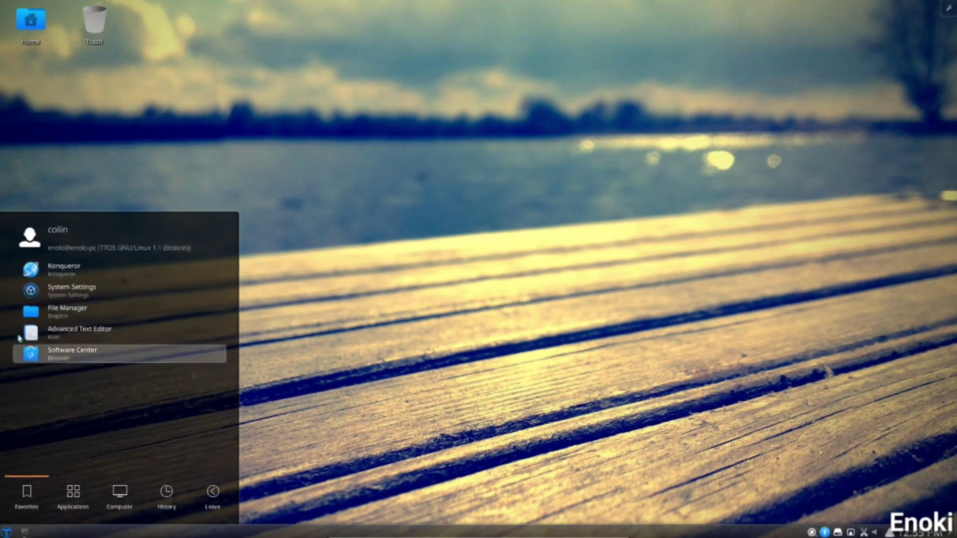
left_click(494, 347)
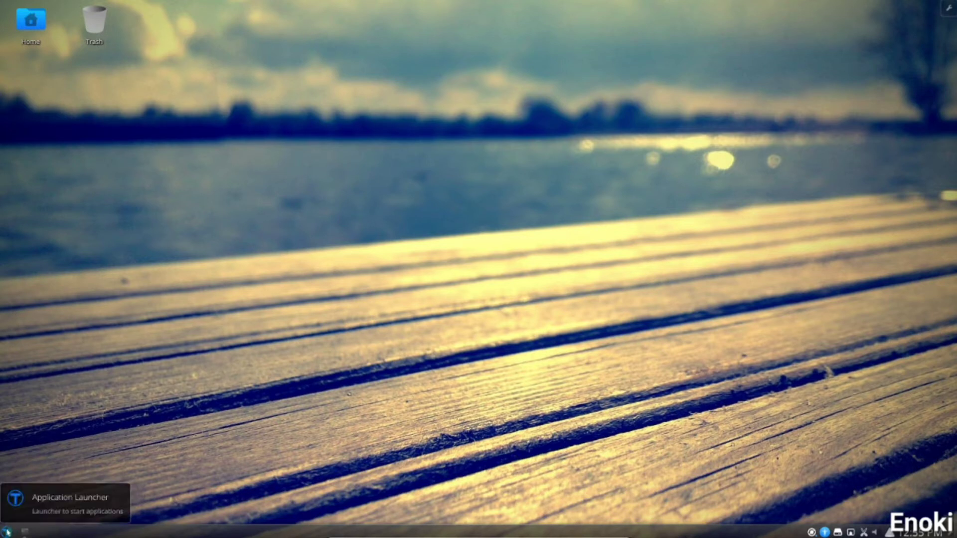
View the hidden Status & Notifications items, open the panel's editing options, and close them without changes.
mouse_move(25, 533)
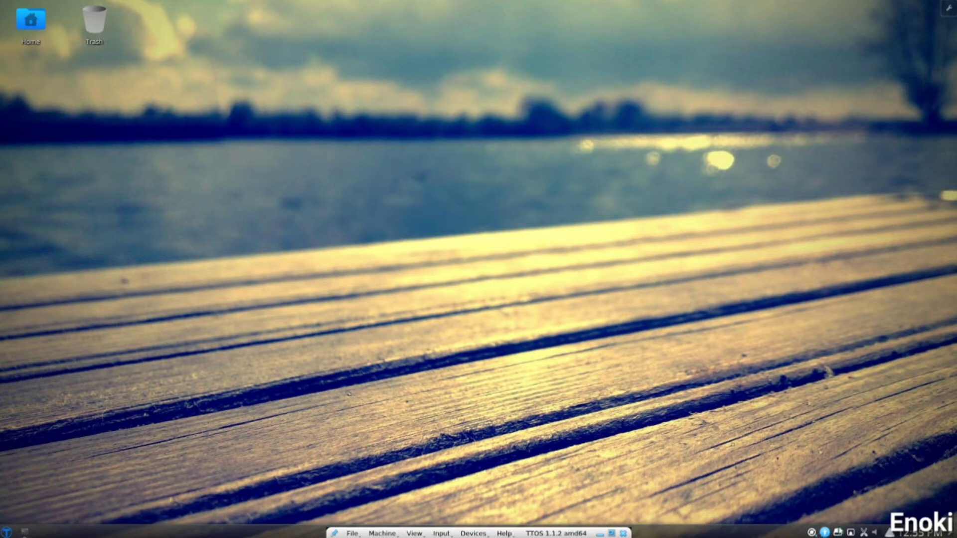
left_click(889, 532)
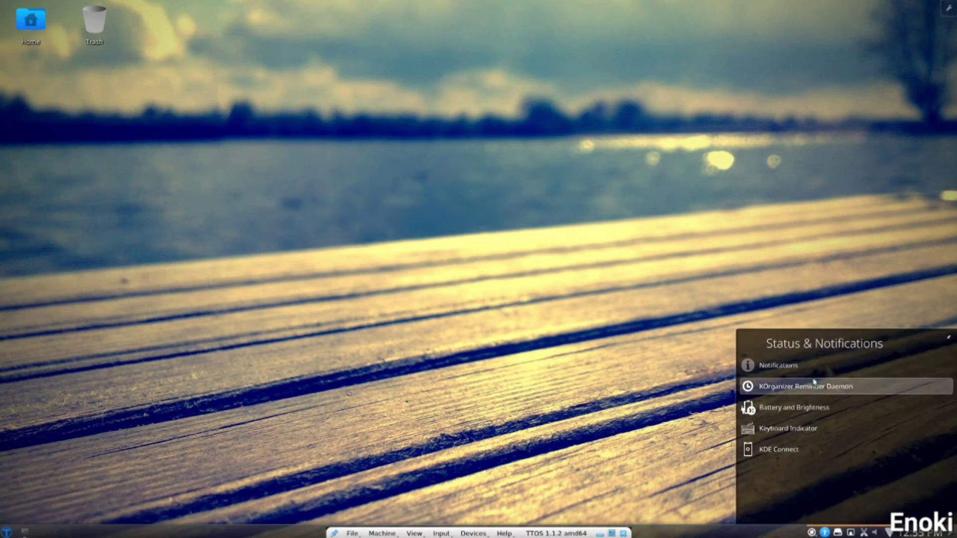
left_click(598, 440)
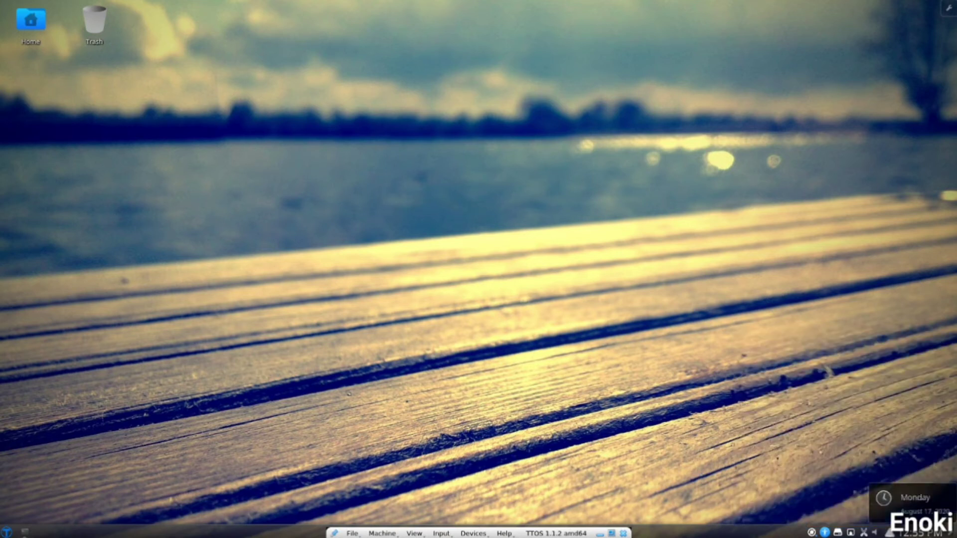
left_click(951, 534)
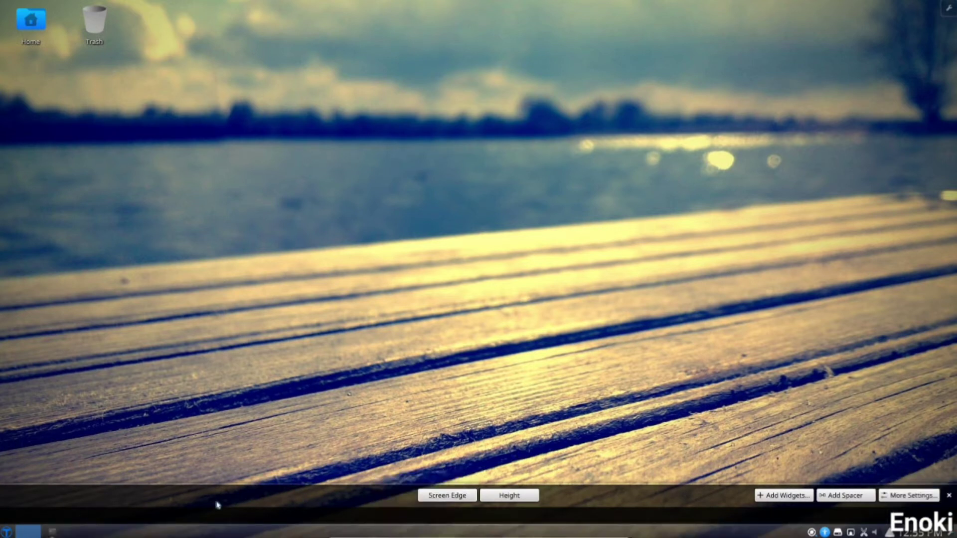
left_click(949, 495)
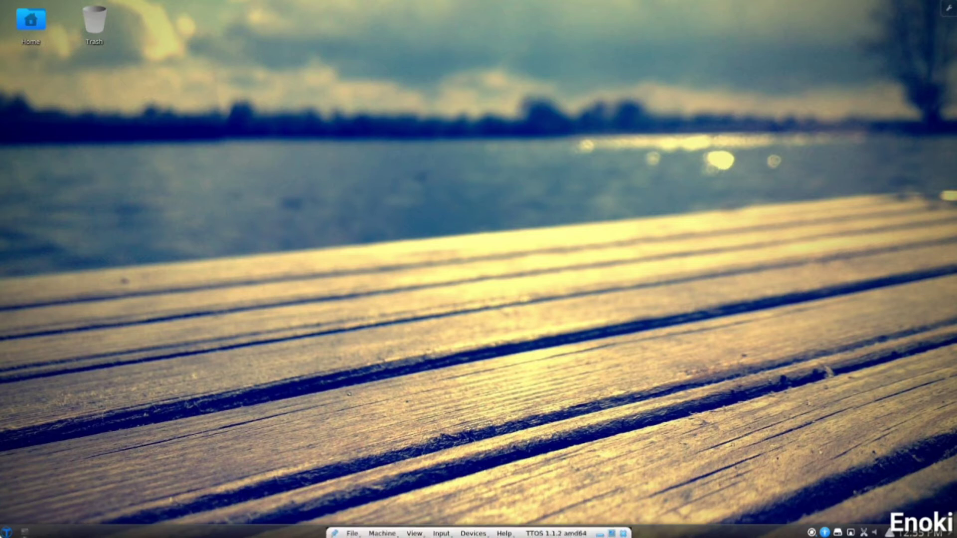
Briefly view the launcher's favorites, check the package unpacking in the install_dreamsc terminal once more, and minimize it.
left_click(6, 529)
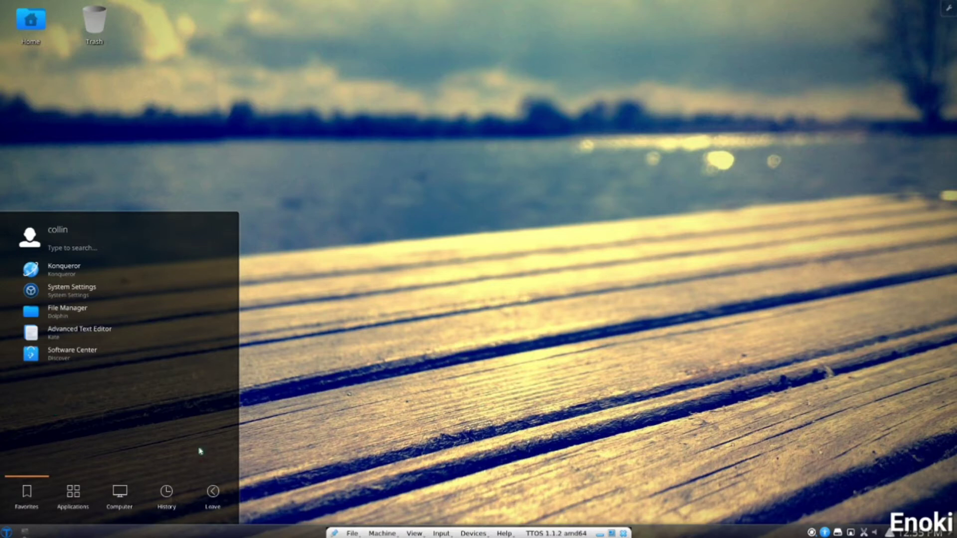
left_click(389, 389)
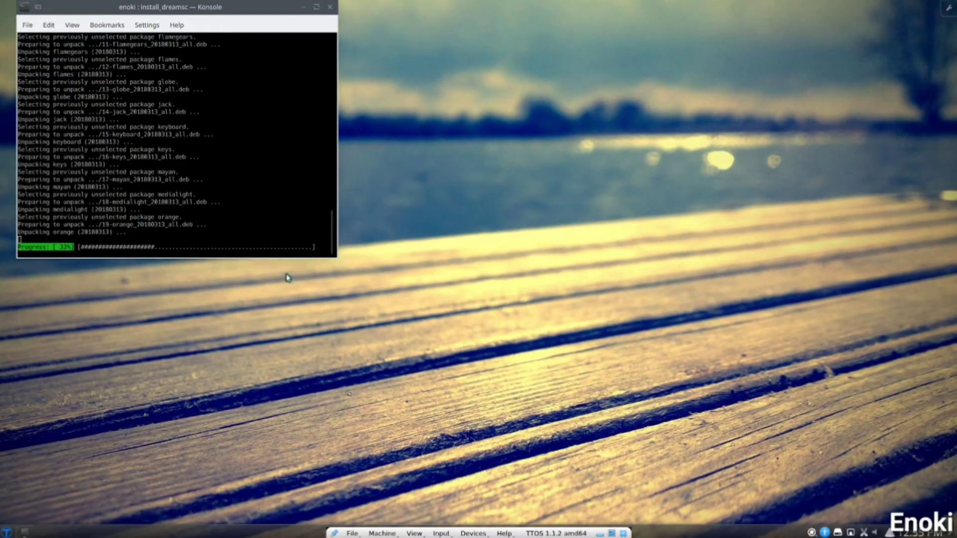
left_click(302, 8)
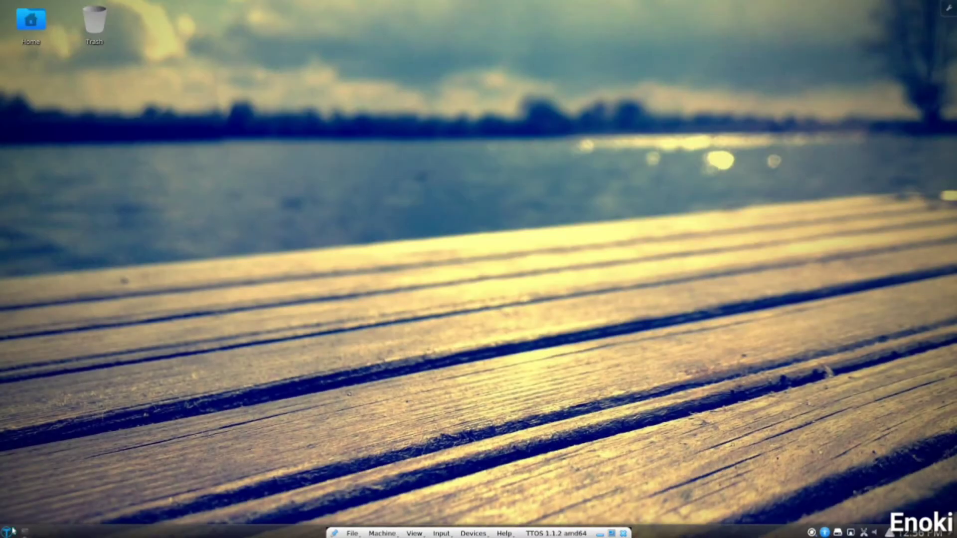
Open System Settings, move its window towards the middle of the desktop, and make the window taller.
left_click(6, 533)
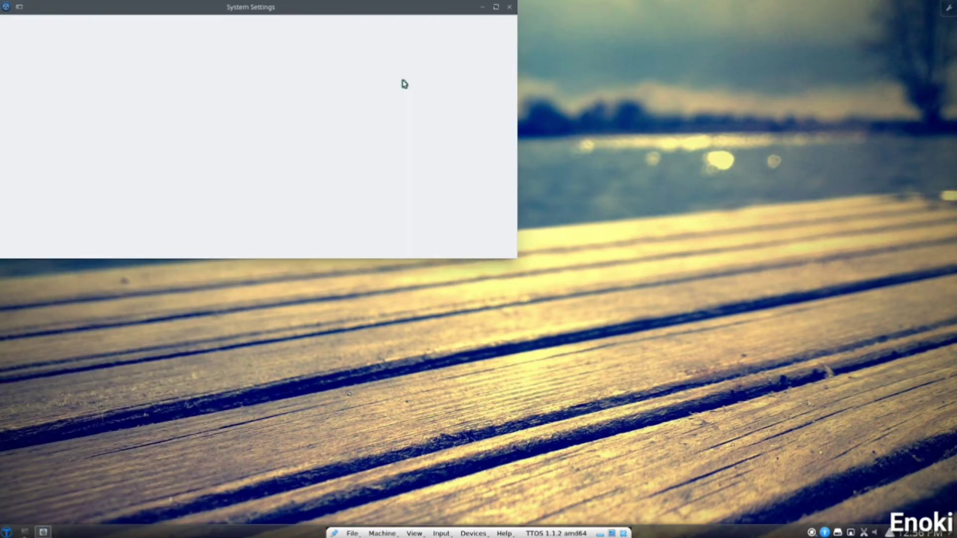
left_click_drag(342, 9, 535, 146)
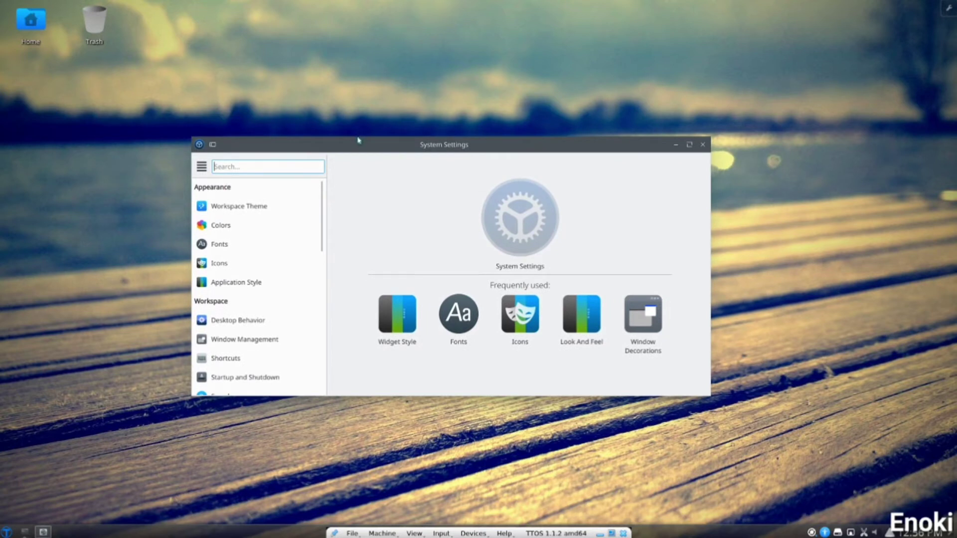
left_click_drag(356, 141, 363, 75)
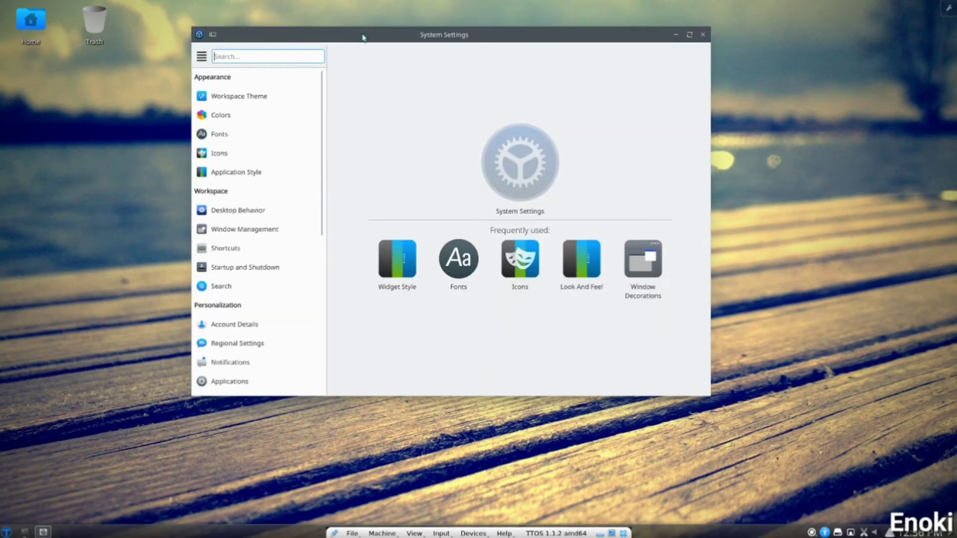
left_click_drag(363, 36, 363, 54)
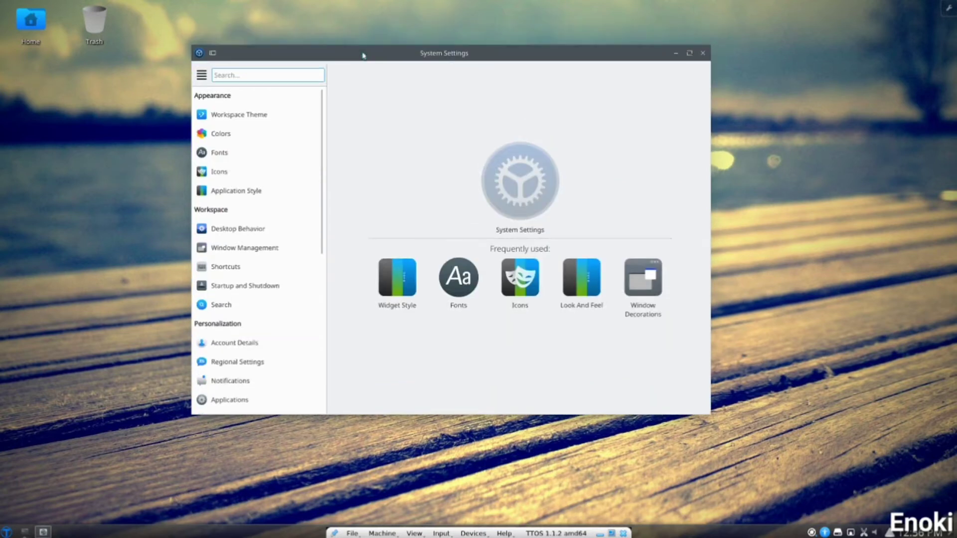
Examine the available Look And Feel, Desktop Theme and Cursor Theme choices under Workspace Theme.
left_click(256, 116)
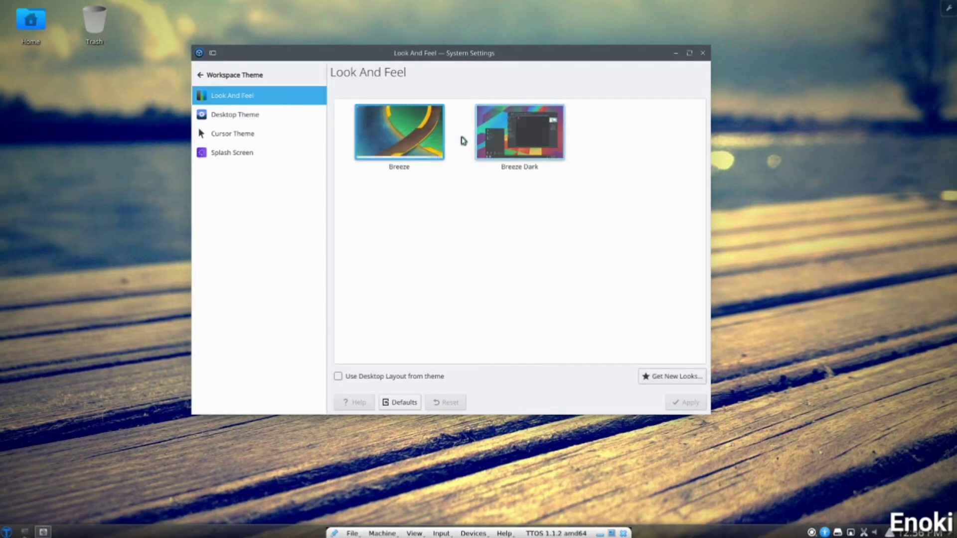
left_click(277, 114)
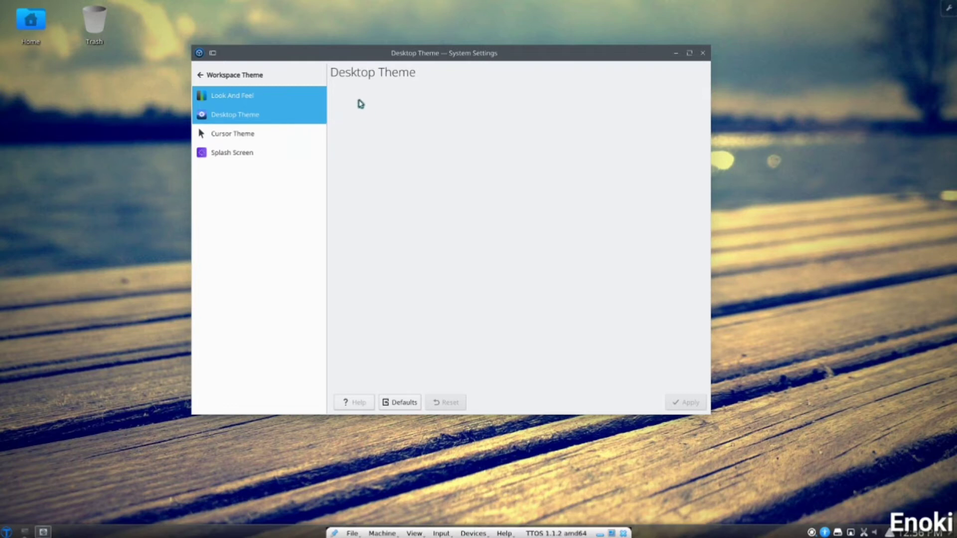
left_click(277, 115)
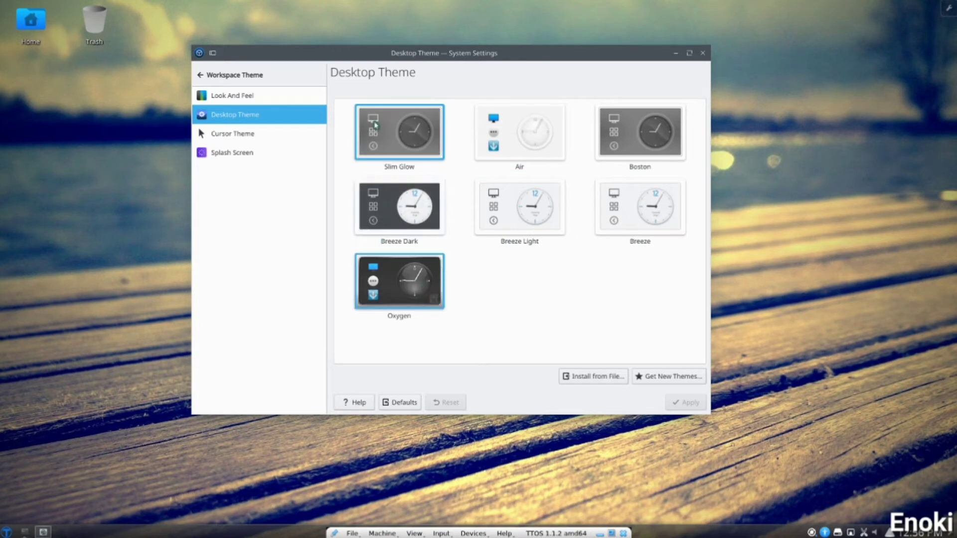
left_click(253, 134)
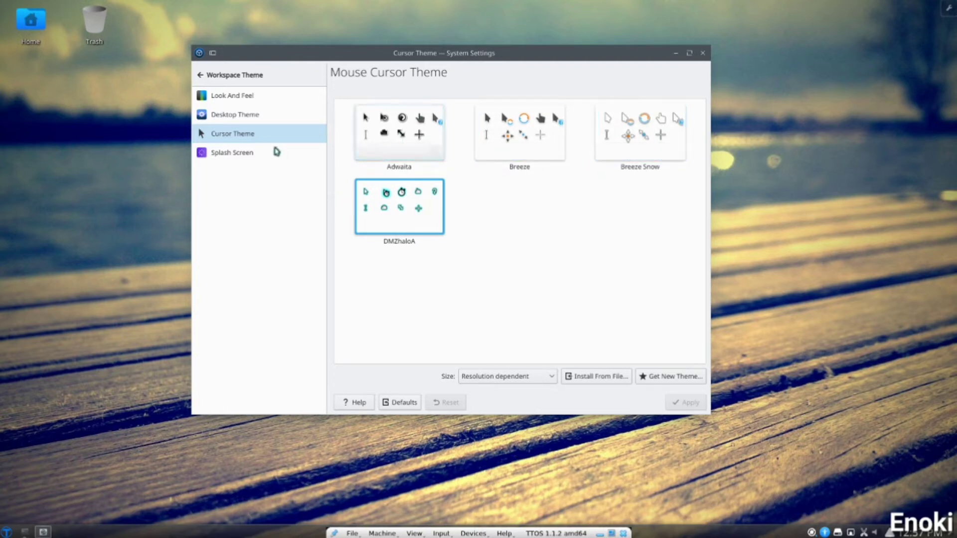
Examine the splash screen themes, including Breeze, Plasma 5 TTOS-V.2 and Plasma 5 TTOS V1.1.
left_click(261, 154)
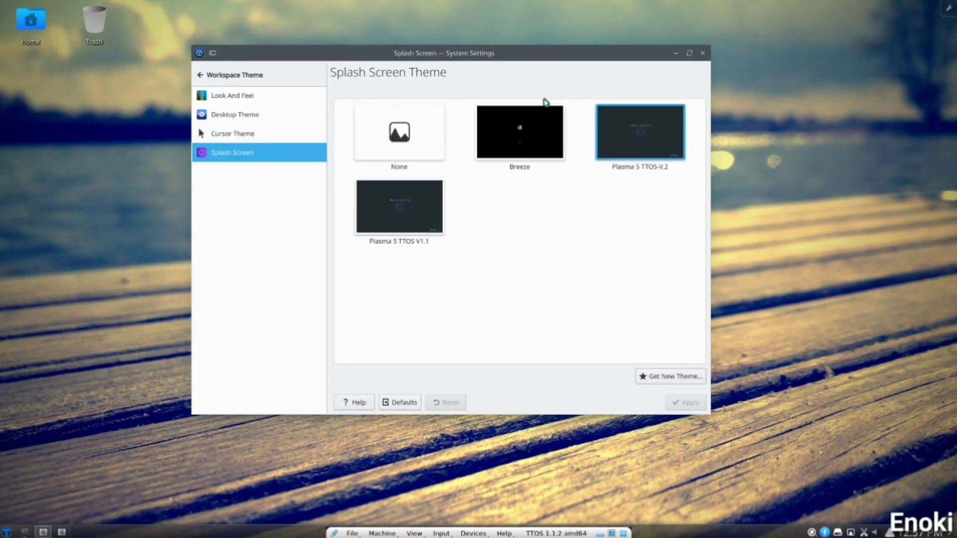
mouse_move(531, 133)
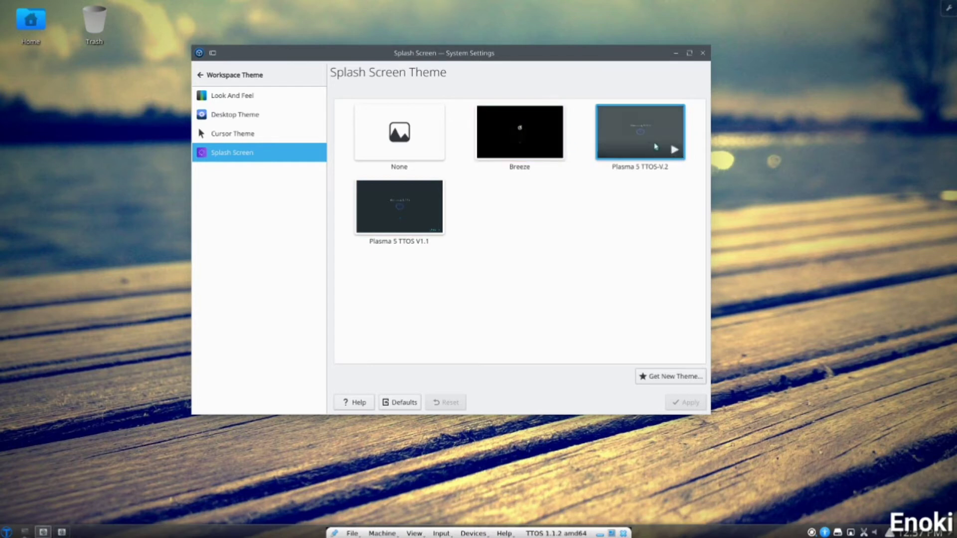
mouse_move(431, 193)
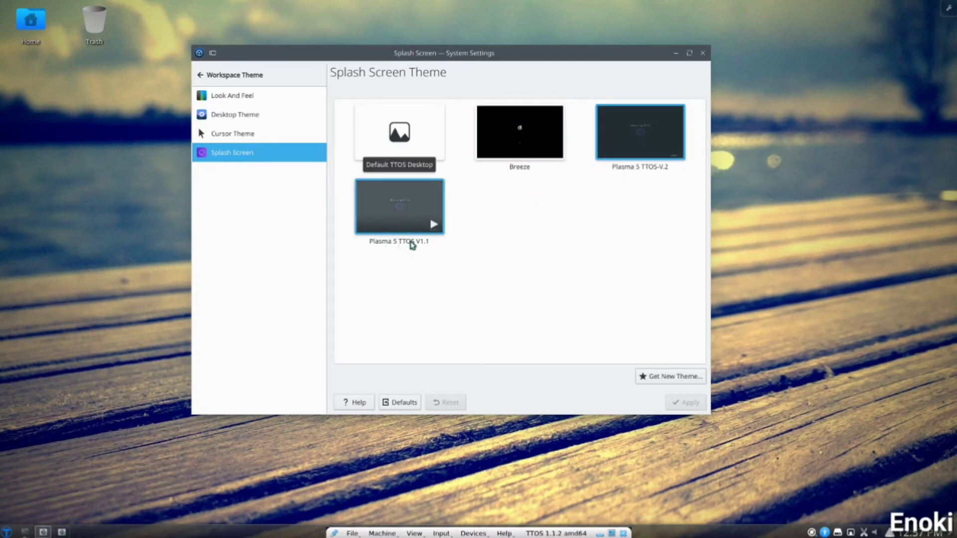
left_click(419, 243)
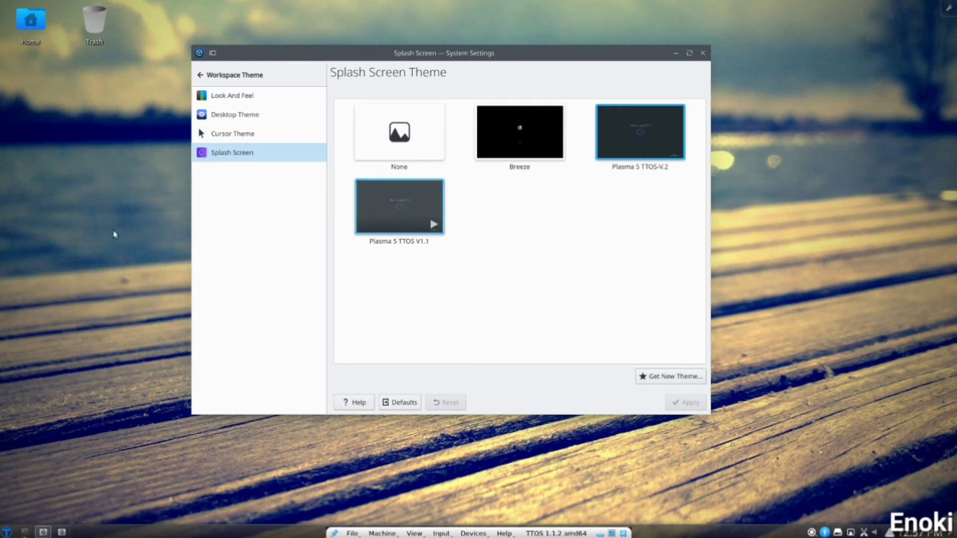
Examine the application color schemes, icon themes and emoticon themes, and return to the settings overview.
left_click(224, 74)
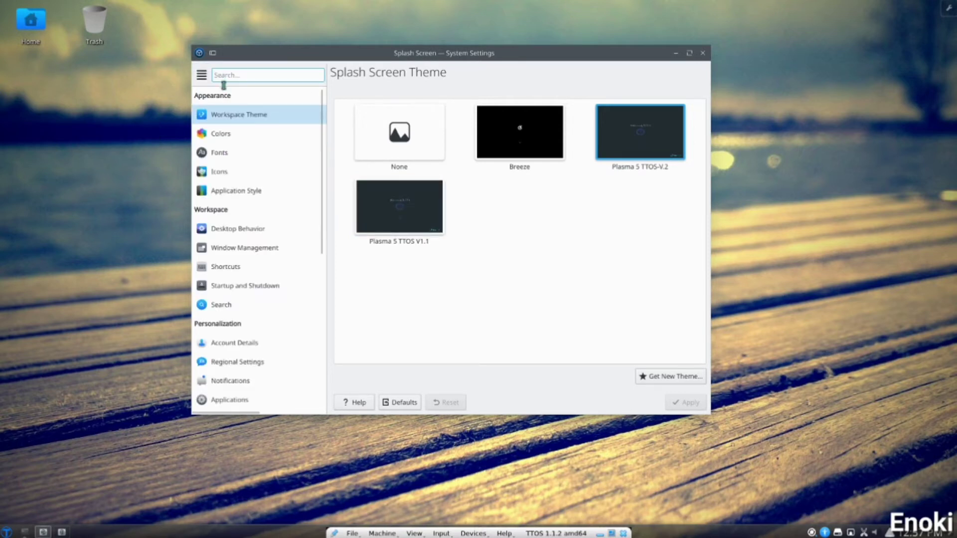
left_click(241, 133)
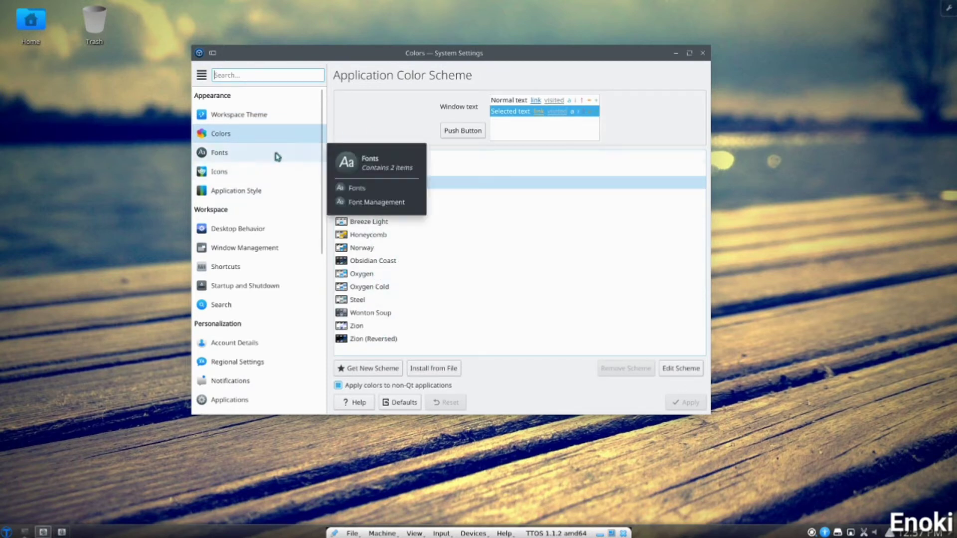
left_click(273, 174)
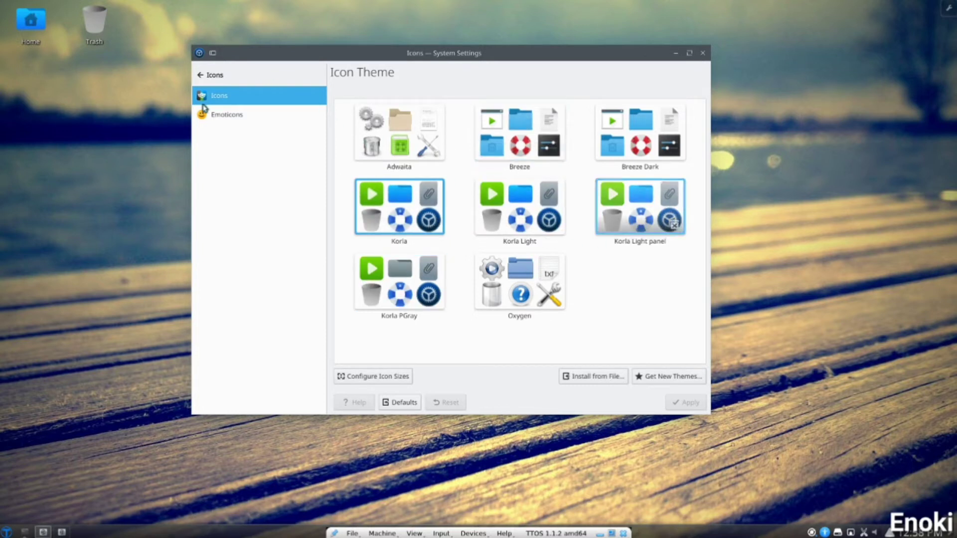
left_click(237, 119)
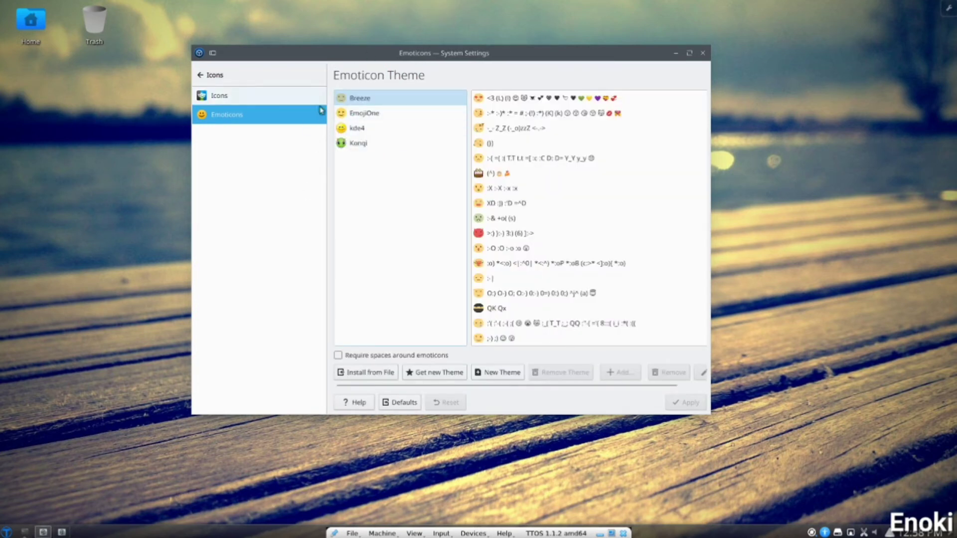
left_click(215, 85)
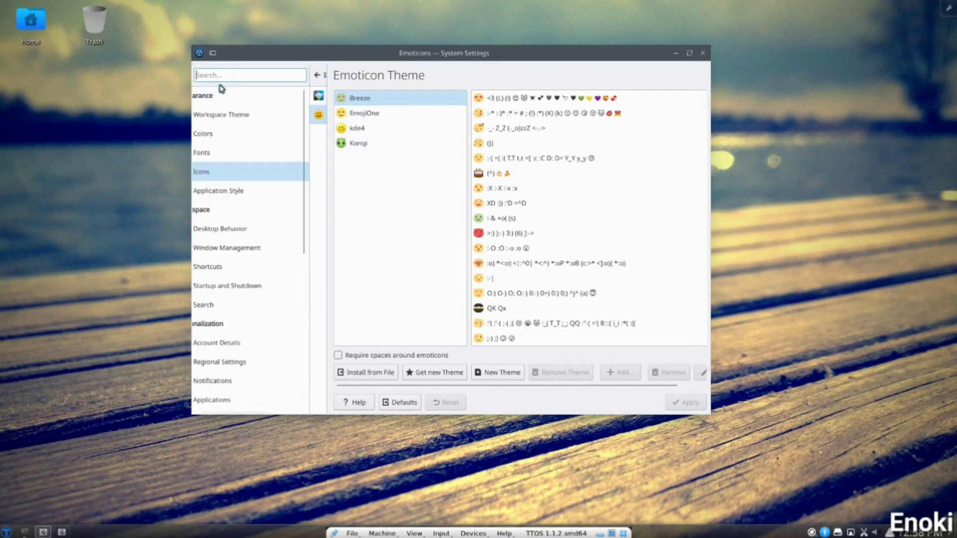
Examine the widget styles available under Application Style, including Breeze, Fusion, Oxygen and QtCurve.
left_click(223, 198)
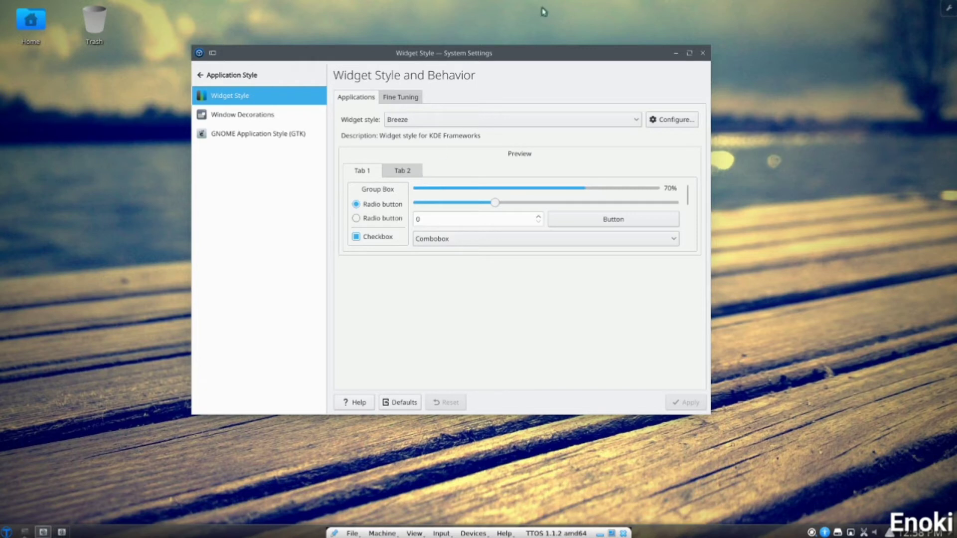
left_click(498, 120)
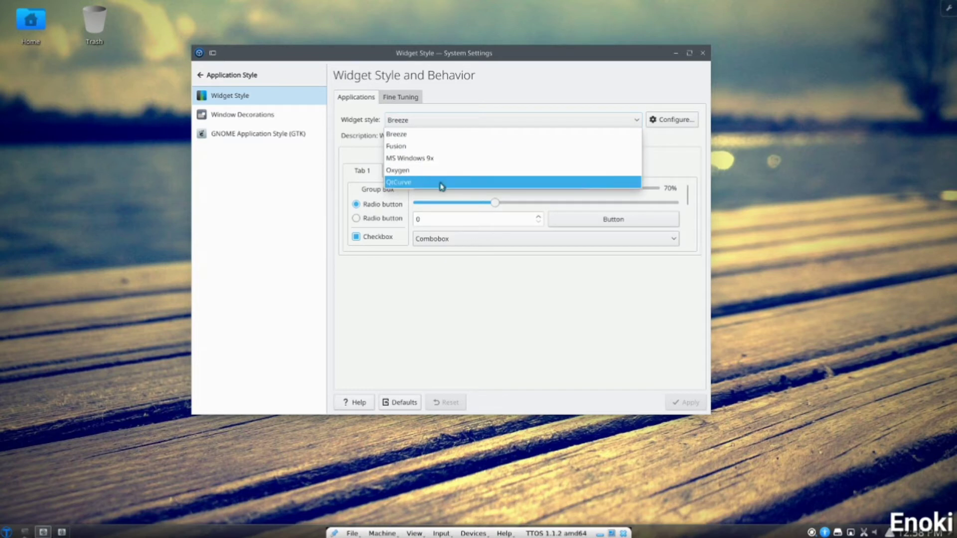
left_click(219, 169)
Examine the window decoration themes, from Adapta and Air-black through the FlatSquare, OS X and QTStep variants.
left_click(258, 116)
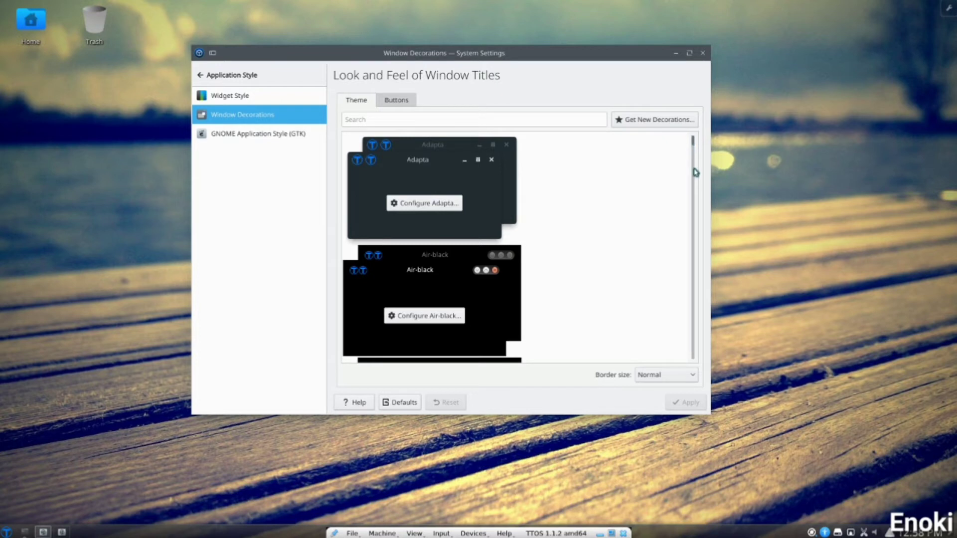
scroll(590, 260, "down", 3)
scroll(588, 265, "down", 5)
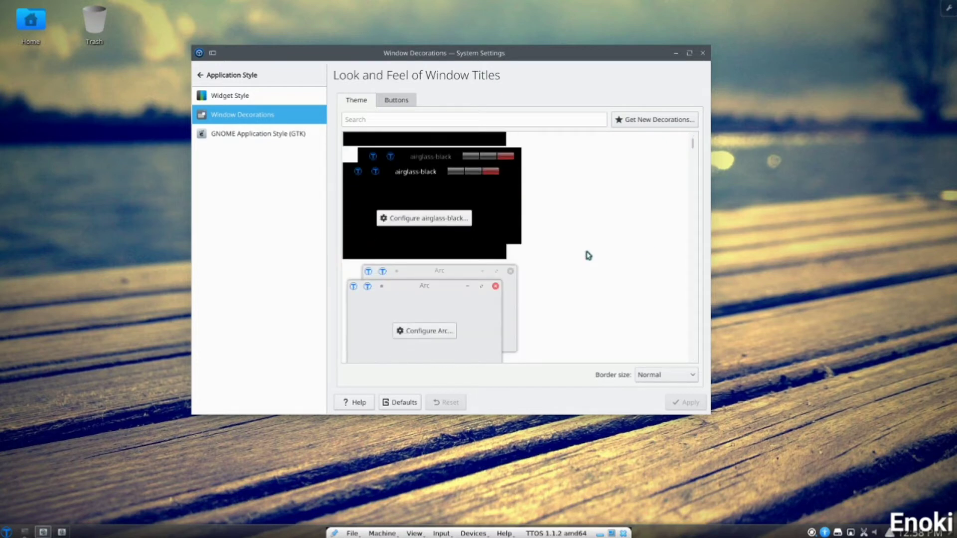
scroll(591, 244, "down", 6)
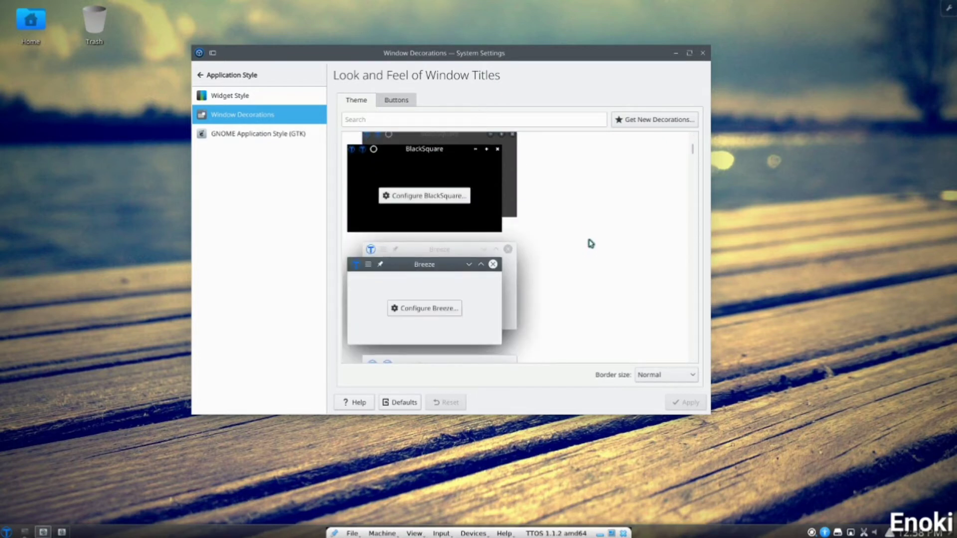
scroll(590, 244, "down", 5)
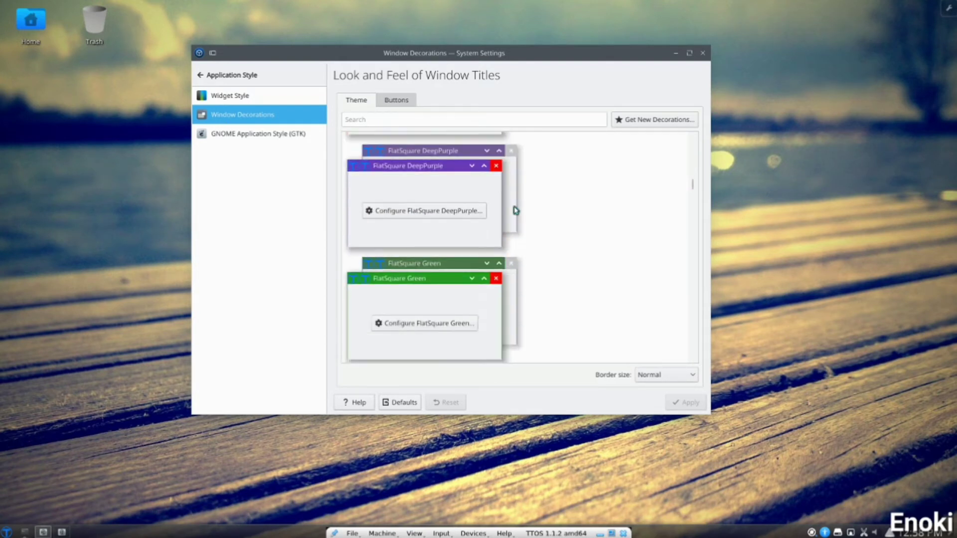
scroll(516, 210, "down", 20)
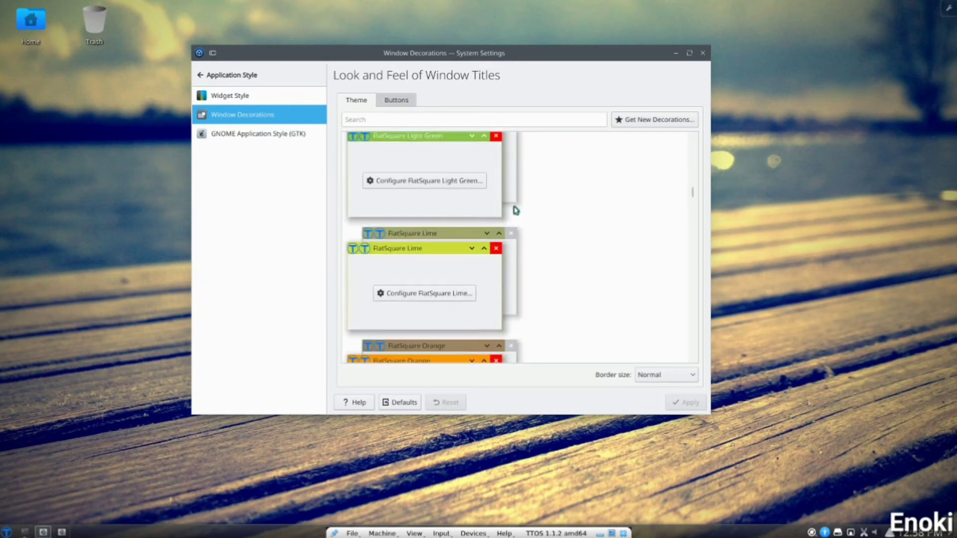
scroll(516, 210, "down", 20)
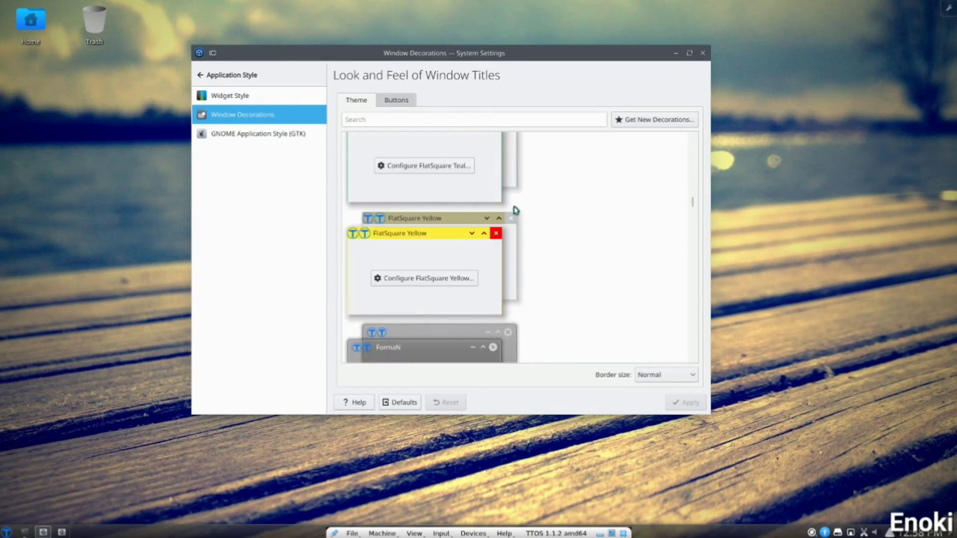
scroll(516, 211, "down", 5)
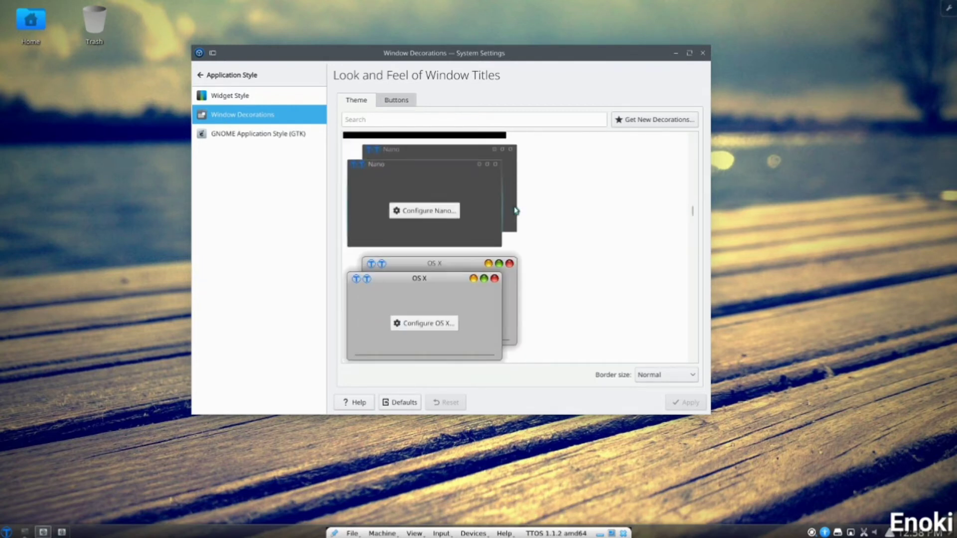
scroll(487, 219, "down", 8)
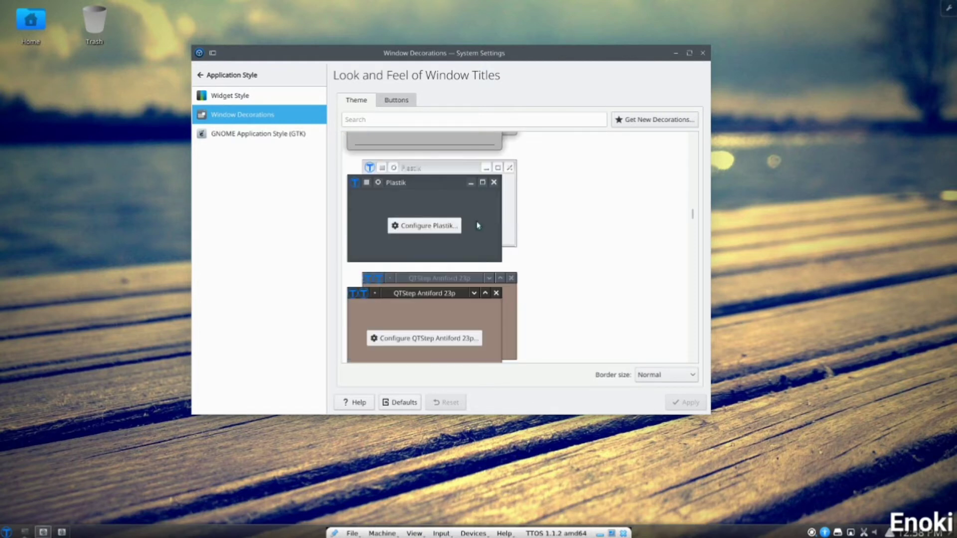
scroll(515, 216, "down", 6)
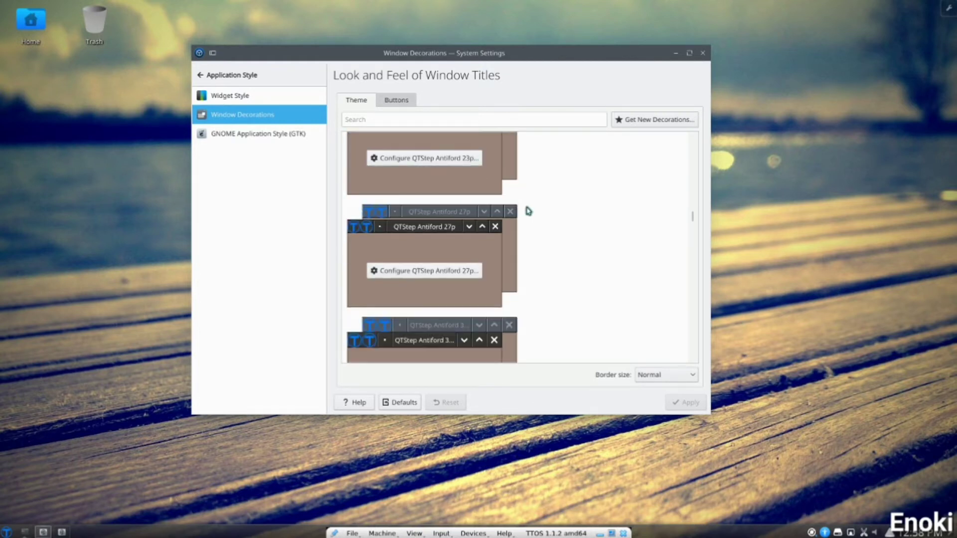
scroll(527, 216, "down", 10)
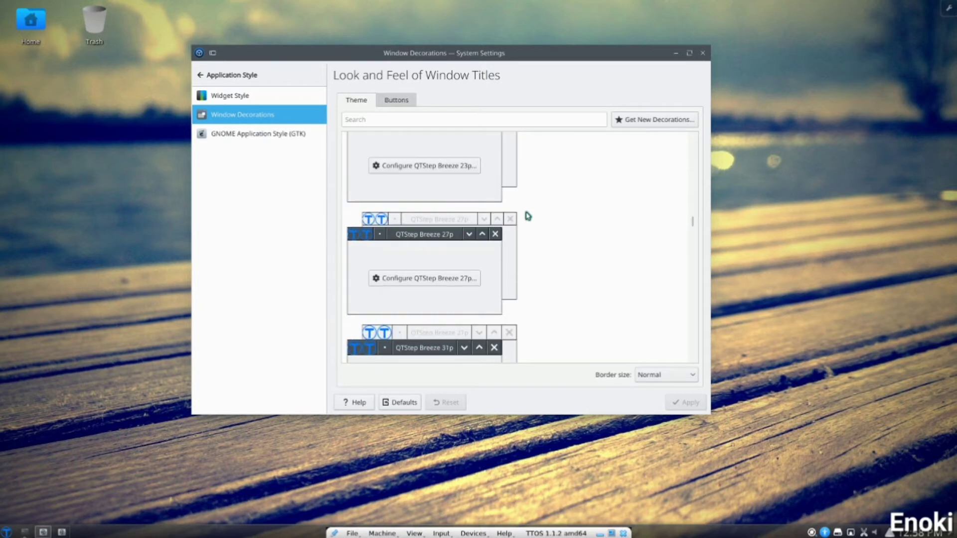
scroll(528, 216, "up", 5)
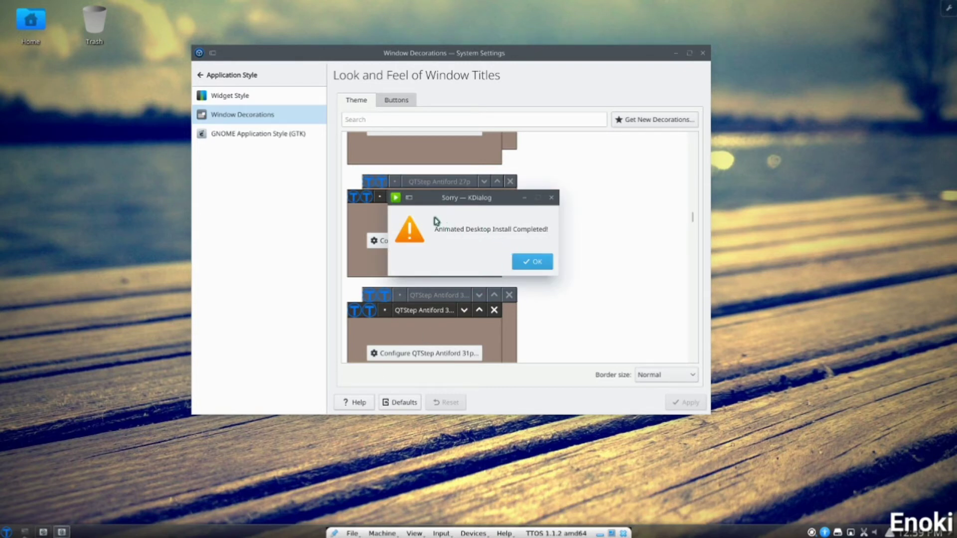
Dismiss the animated desktop installation message and minimize the System Settings window.
left_click_drag(432, 238, 366, 247)
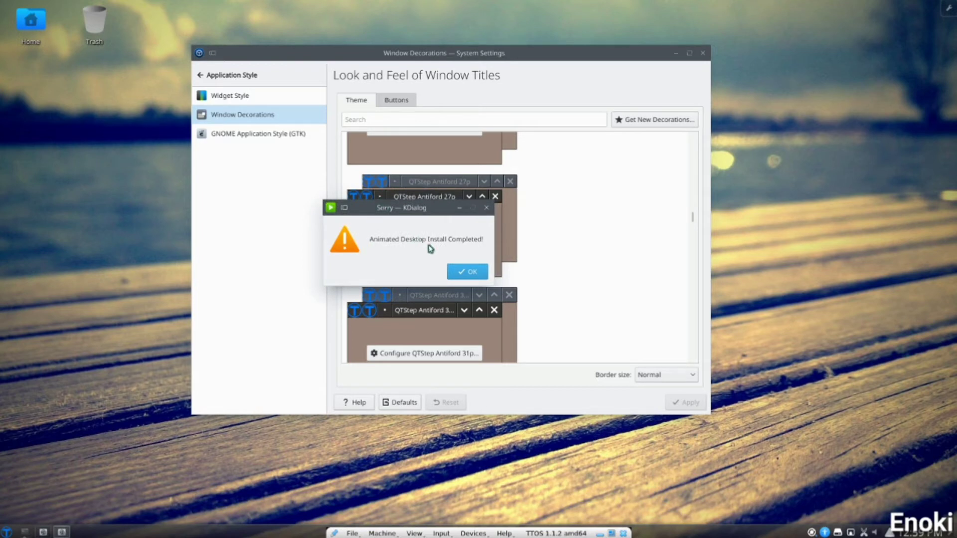
left_click(458, 273)
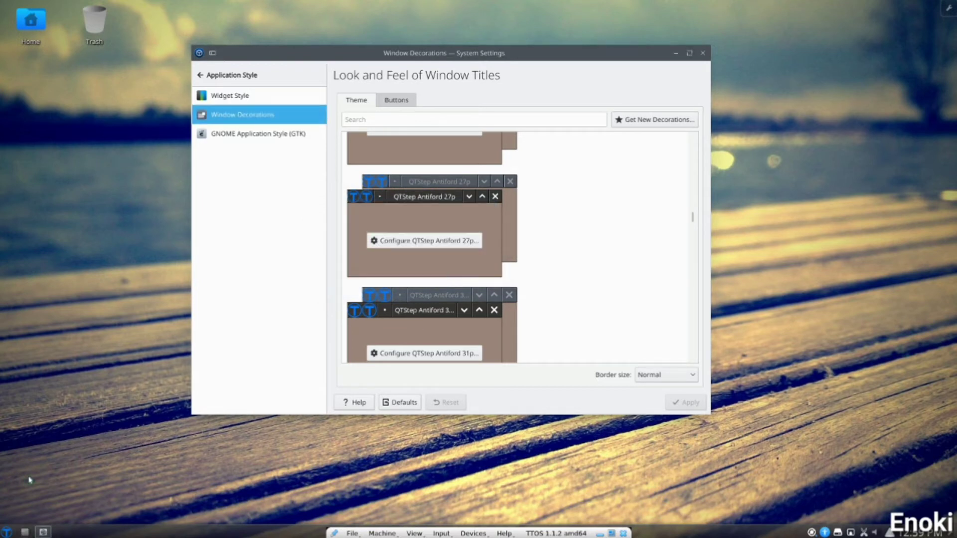
right_click(89, 233)
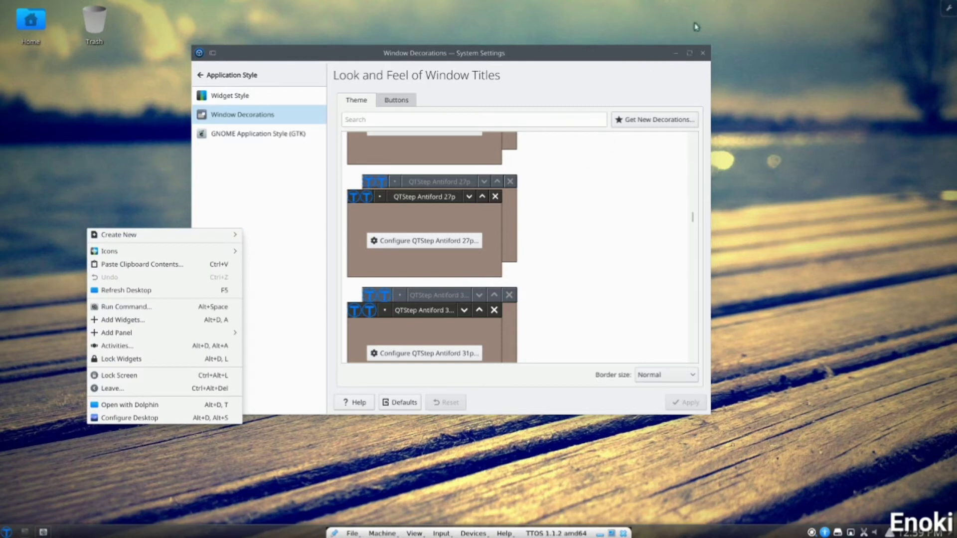
left_click(678, 47)
left_click(676, 53)
Open the desktop configuration window and apply Media Lights as the wallpaper type, moving the window clear of the view.
right_click(562, 64)
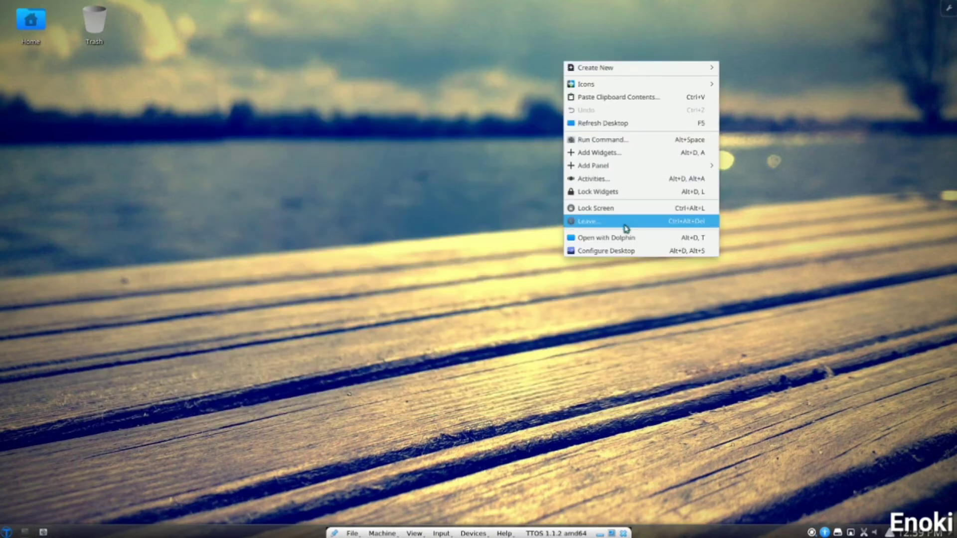
left_click(631, 251)
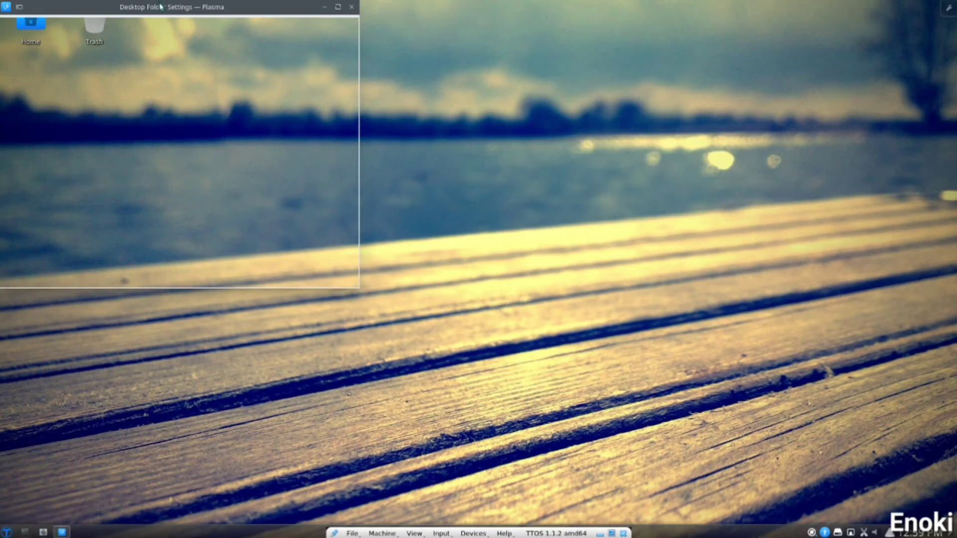
left_click_drag(161, 7, 447, 106)
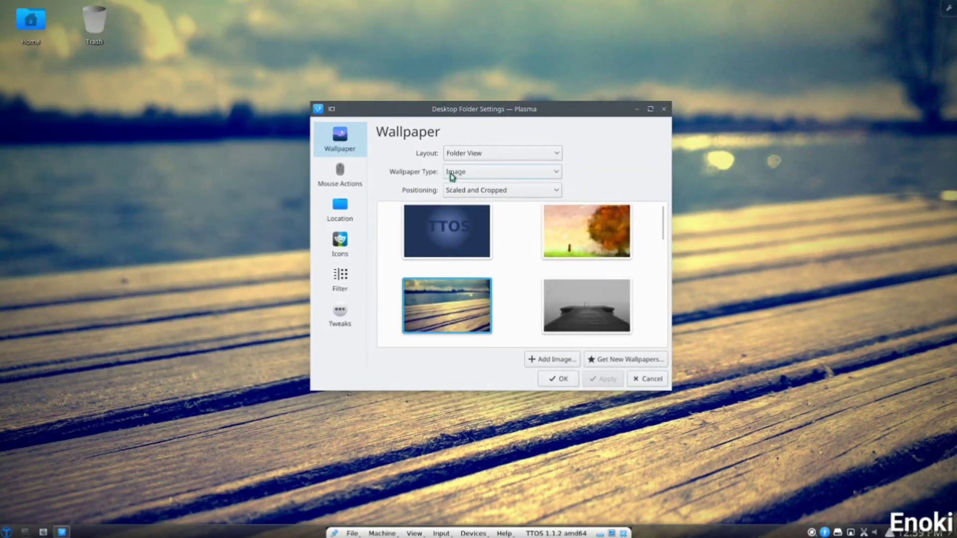
left_click(452, 174)
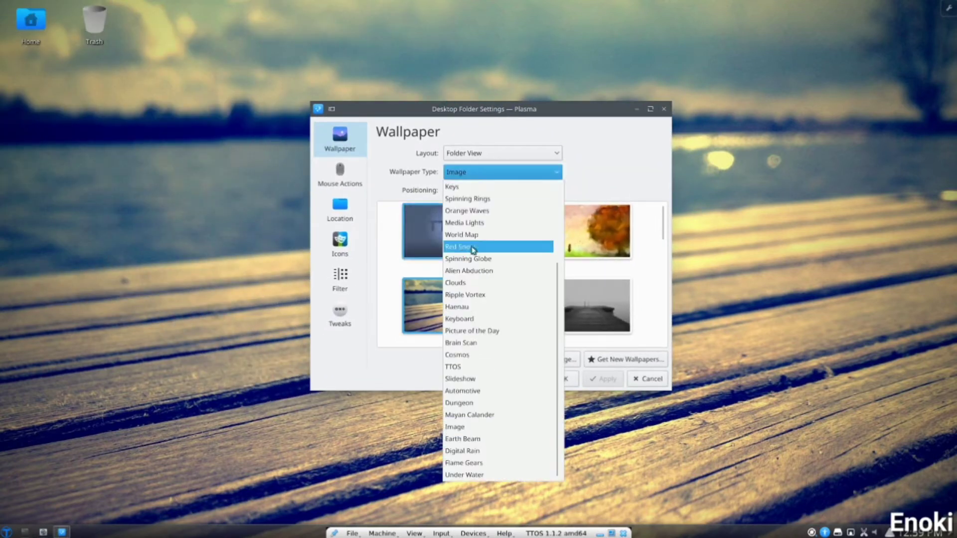
left_click(492, 223)
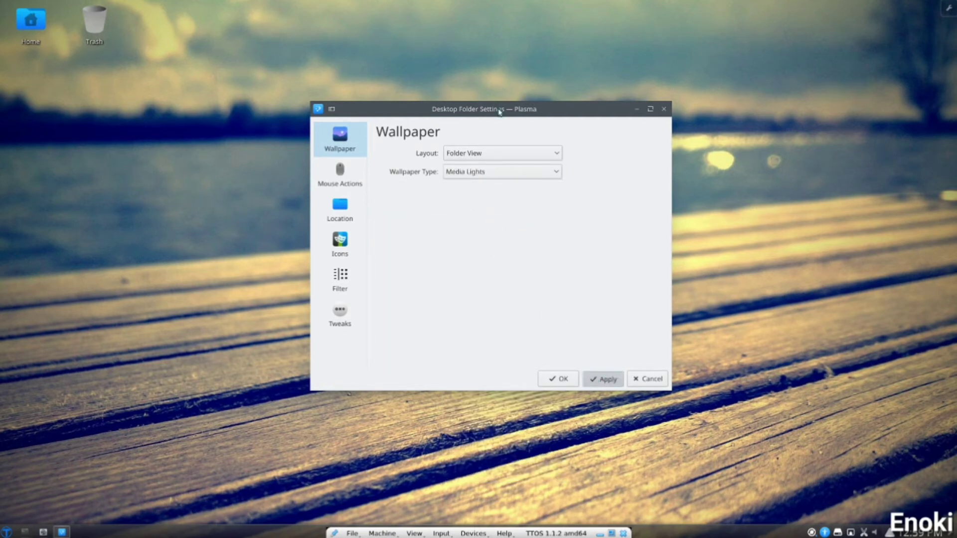
left_click_drag(502, 111, 481, 61)
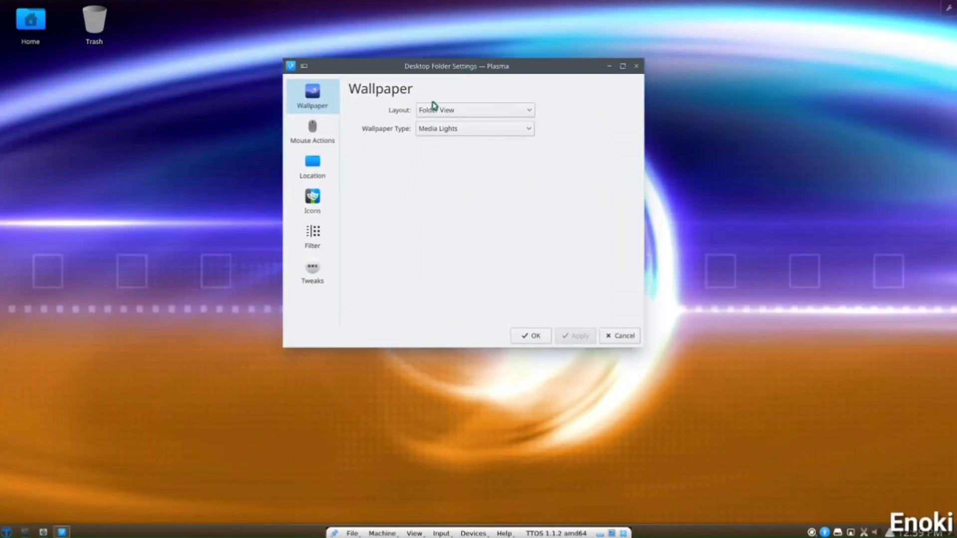
Try Spinning Rings as the desktop wallpaper type and shift the settings window aside to view it.
left_click(440, 129)
scroll(440, 149, "down", 3)
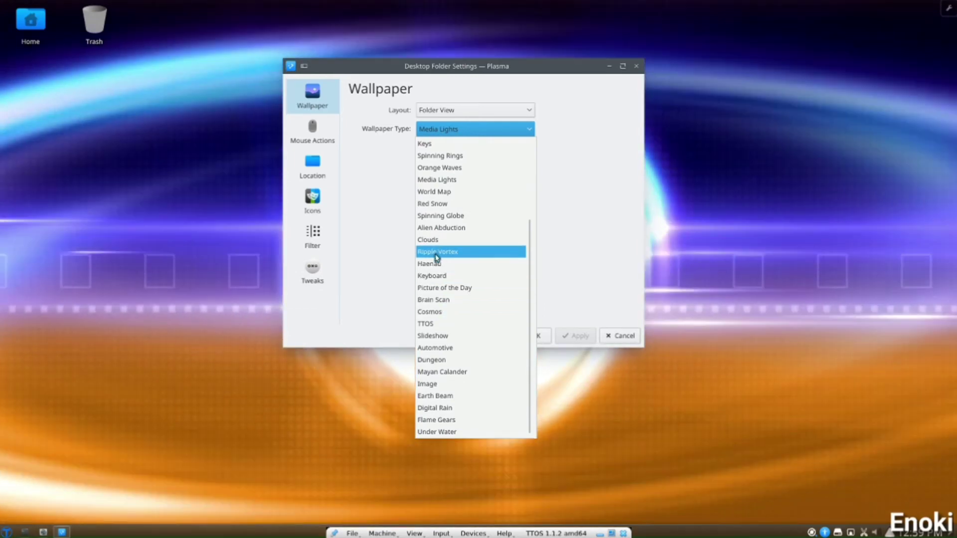
scroll(439, 239, "up", 2)
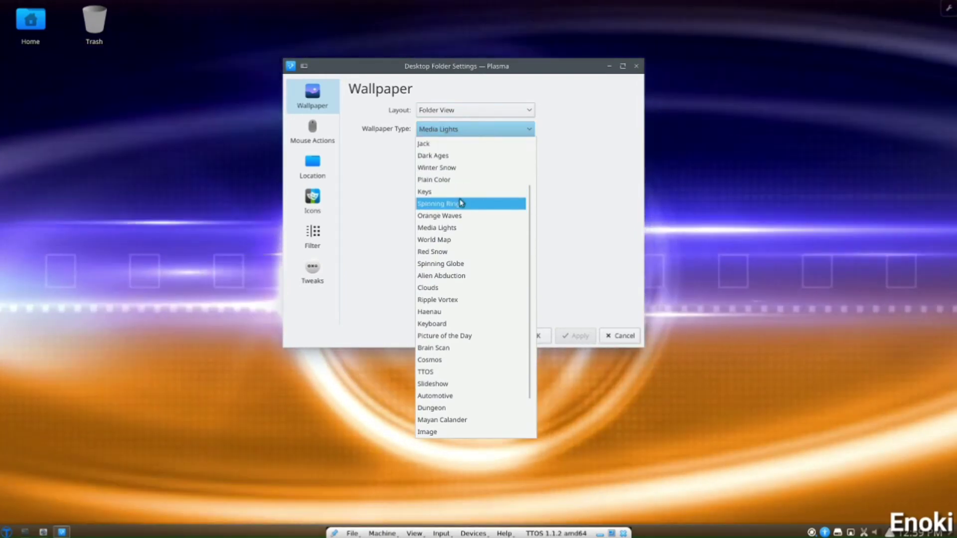
left_click(451, 203)
left_click(578, 336)
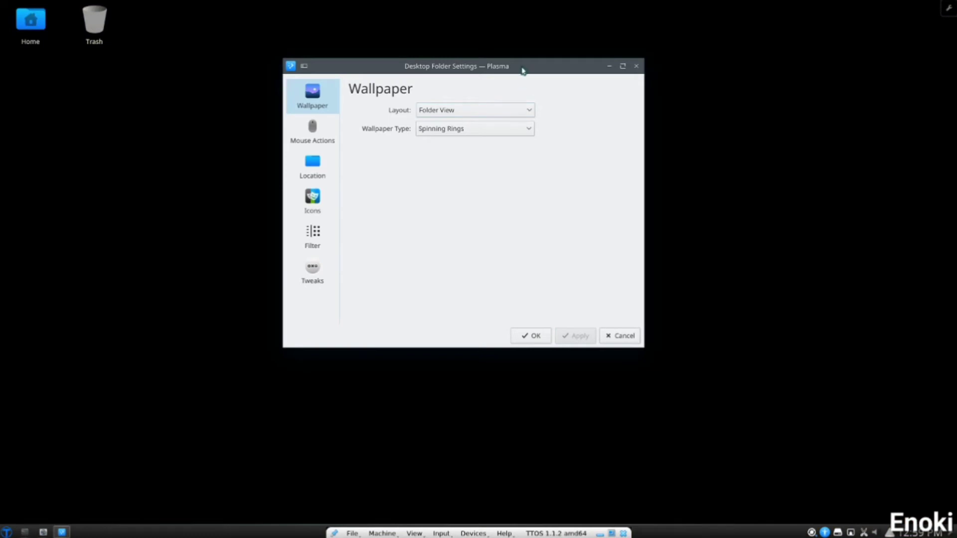
left_click_drag(530, 73, 427, 92)
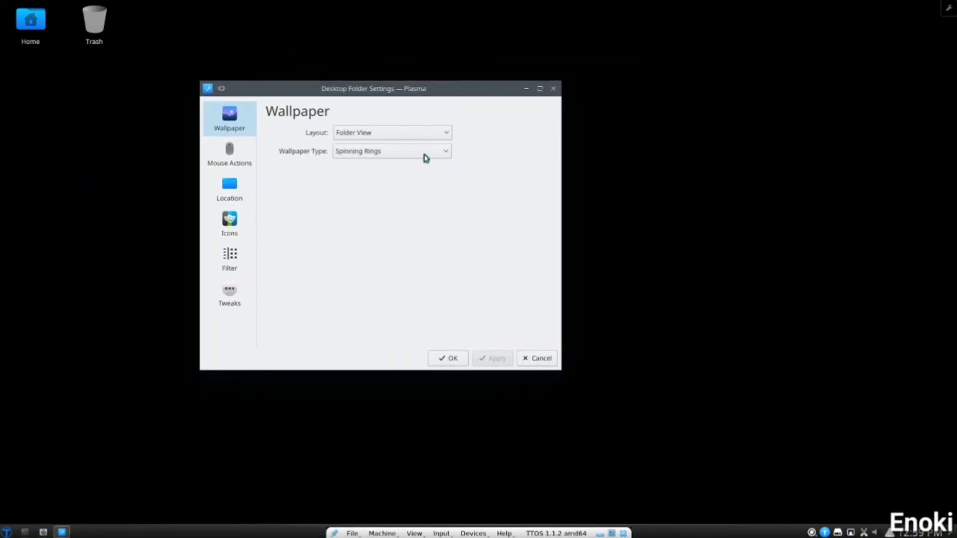
Apply the Orange Waves wallpaper type and move the settings window to the right half of the desktop.
left_click(423, 157)
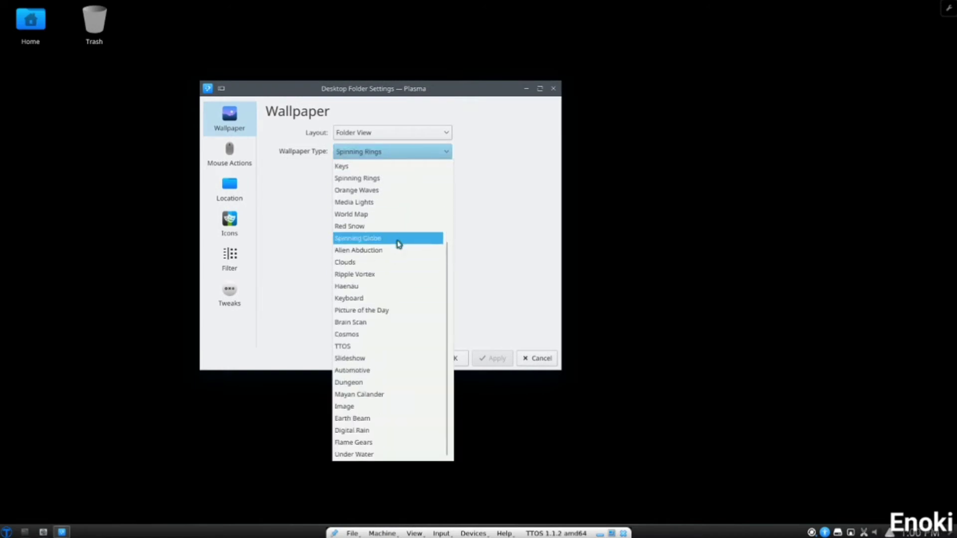
left_click(386, 190)
left_click(483, 360)
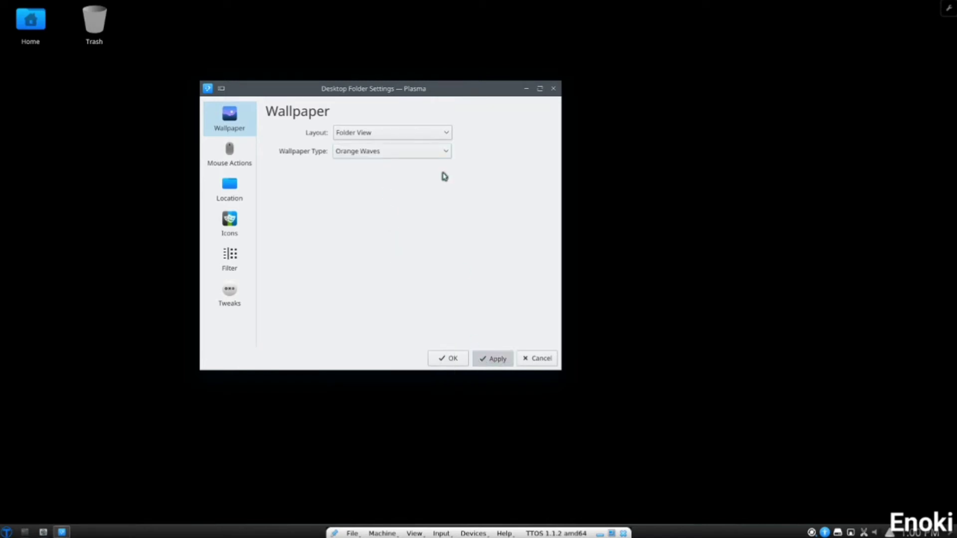
left_click_drag(399, 90, 750, 97)
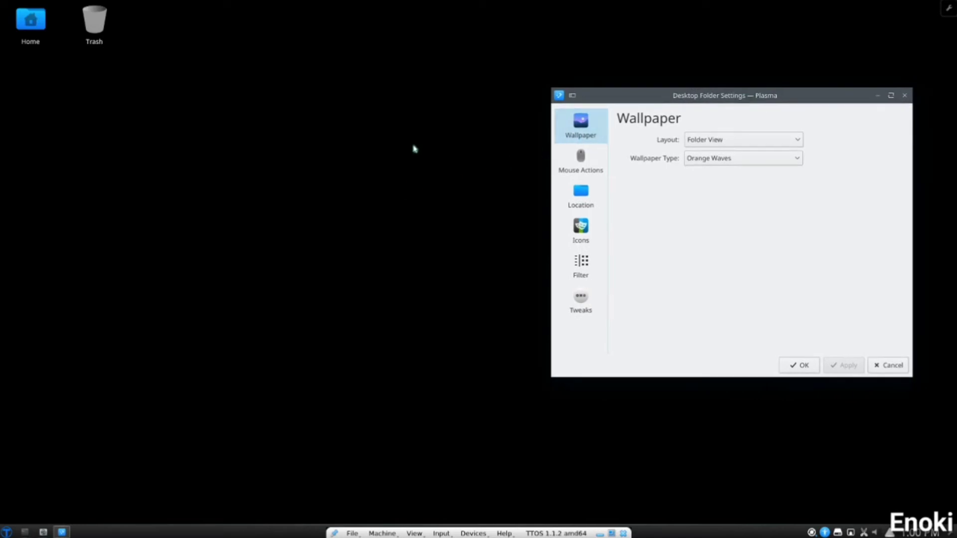
left_click_drag(427, 122, 508, 17)
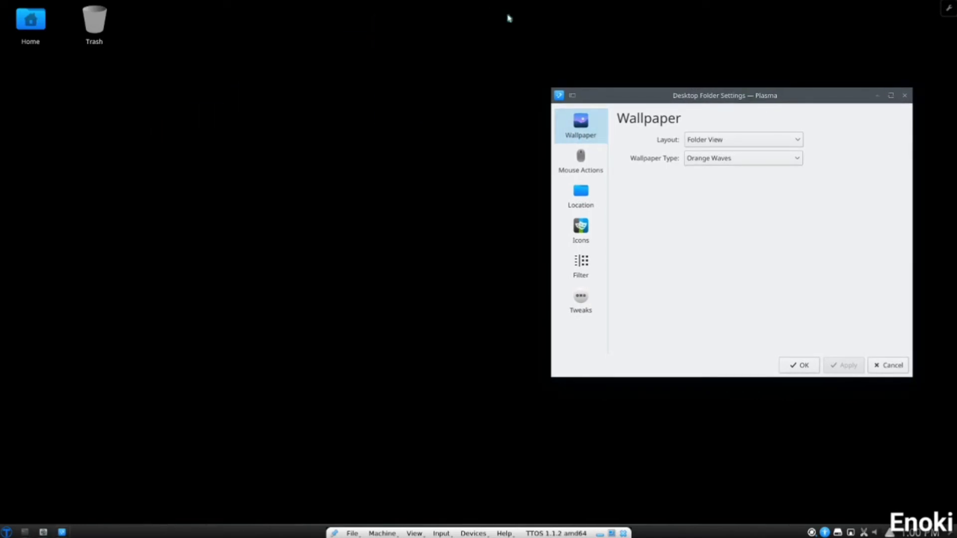
Try Keys as the desktop wallpaper type.
left_click(689, 158)
left_click(690, 175)
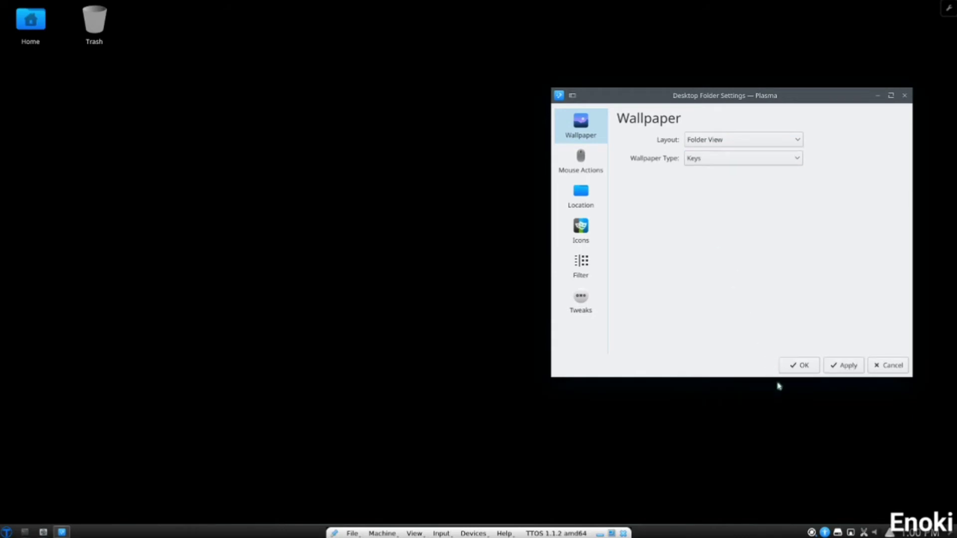
left_click(843, 365)
Try Flame Gears as the desktop wallpaper type.
left_click(709, 157)
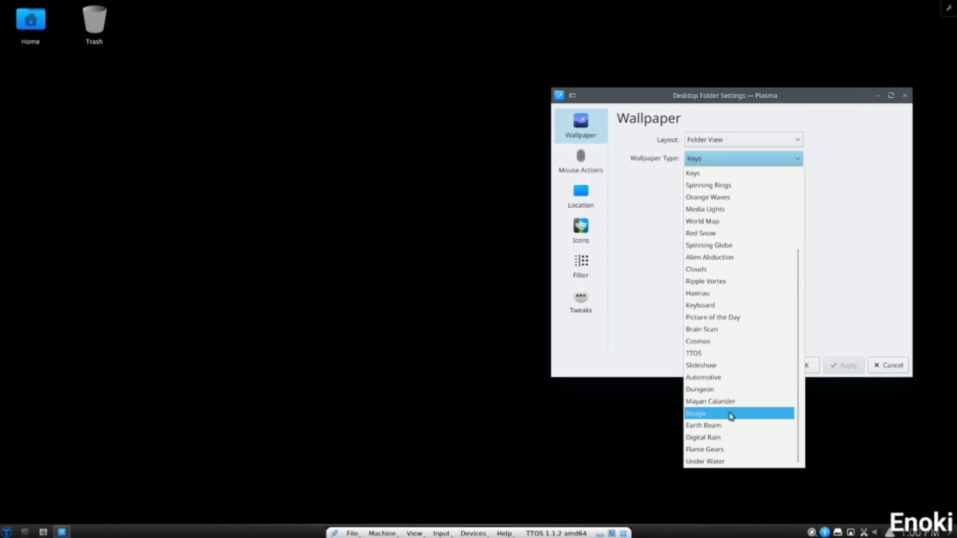
left_click(733, 450)
left_click(835, 367)
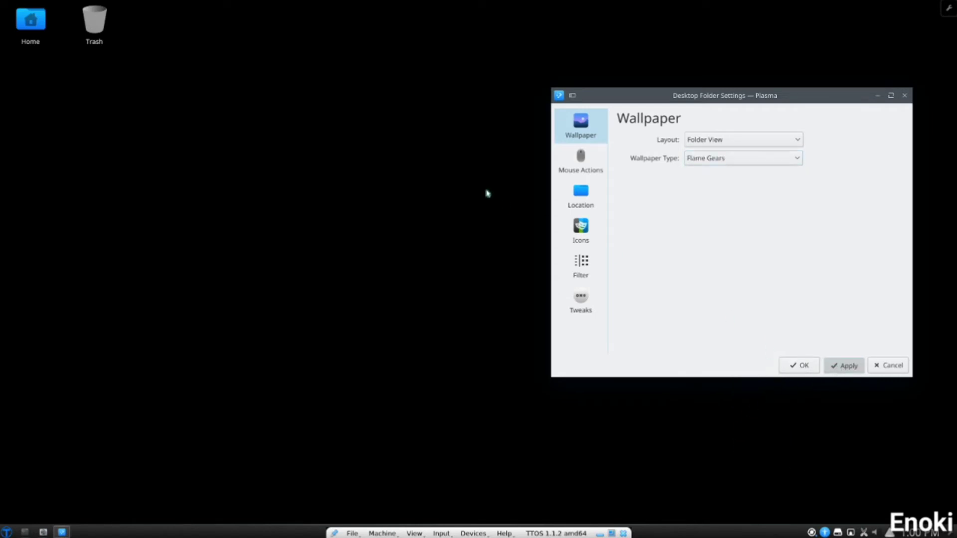
mouse_move(459, 102)
left_mouse_down()
mouse_move(346, 156)
mouse_move(338, 71)
mouse_move(470, 87)
left_mouse_up()
Apply Ripple Vortex as the desktop wallpaper type.
left_click(756, 158)
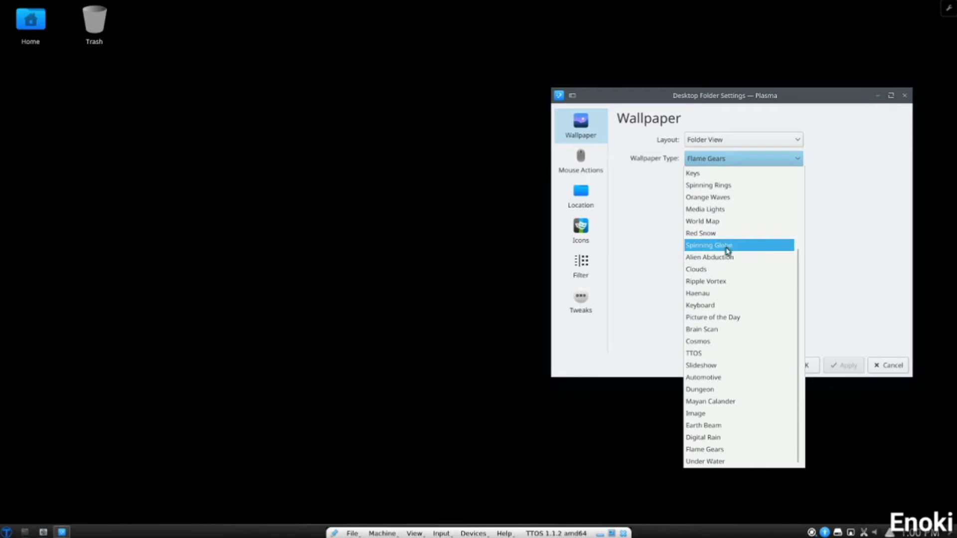
left_click(726, 285)
left_click(860, 371)
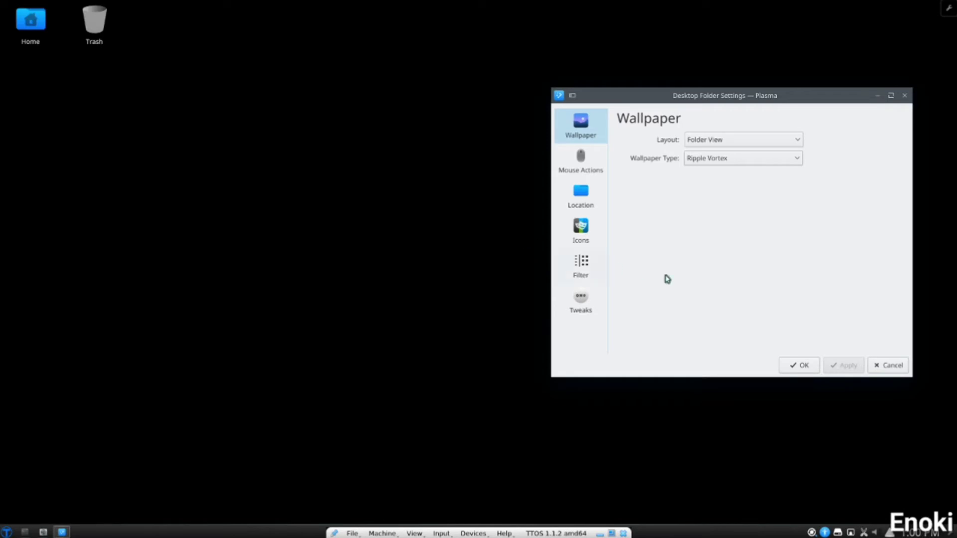
Try Vortex as the desktop wallpaper type and move the settings window to the left half of the desktop.
left_click(712, 163)
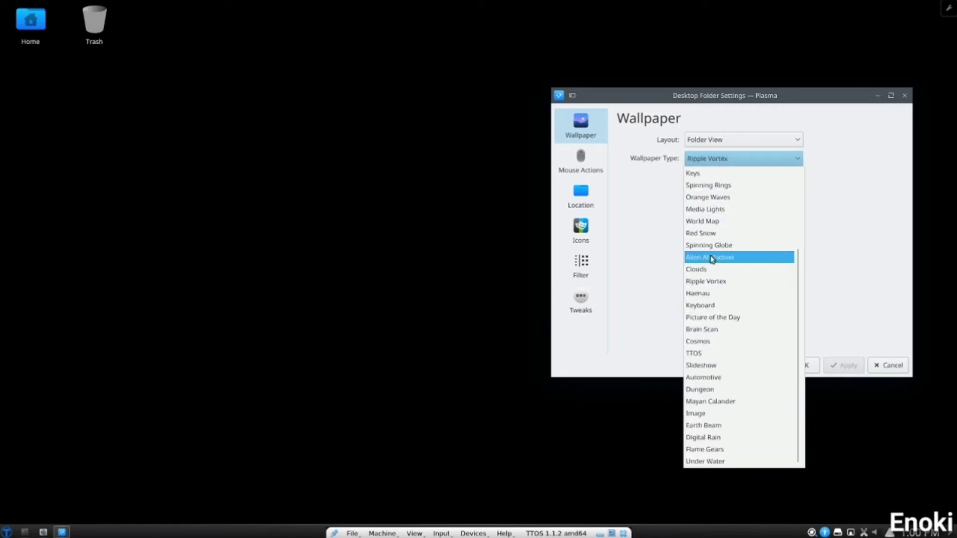
scroll(712, 250, "up", 1)
scroll(711, 249, "up", 4)
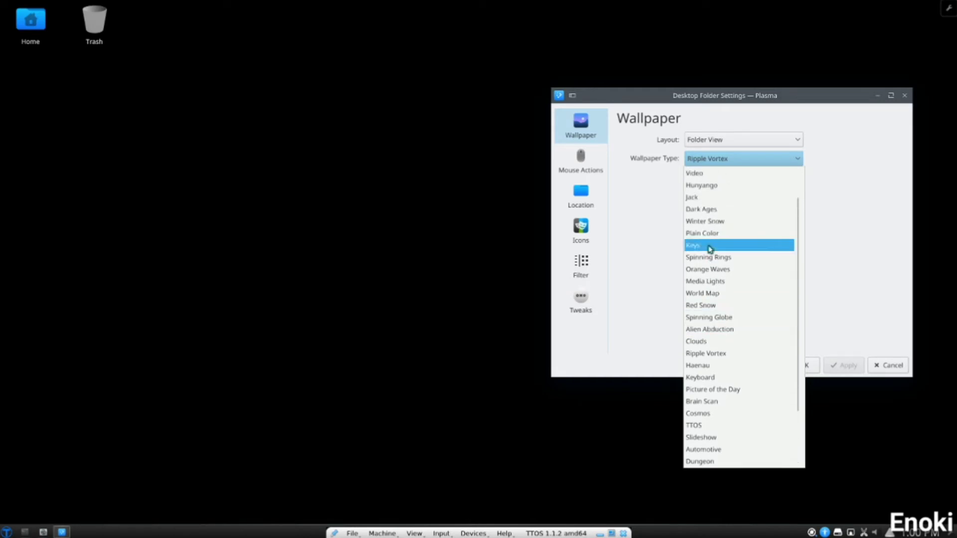
left_click(698, 174)
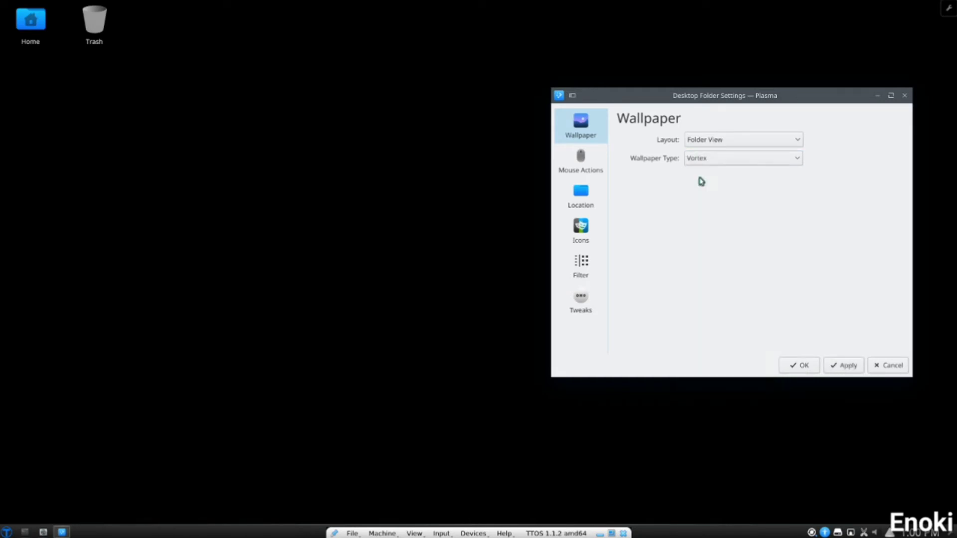
left_click(833, 366)
left_click_drag(678, 98, 307, 145)
Apply Digital Rain as the desktop wallpaper type and close the desktop folder settings.
left_click(327, 206)
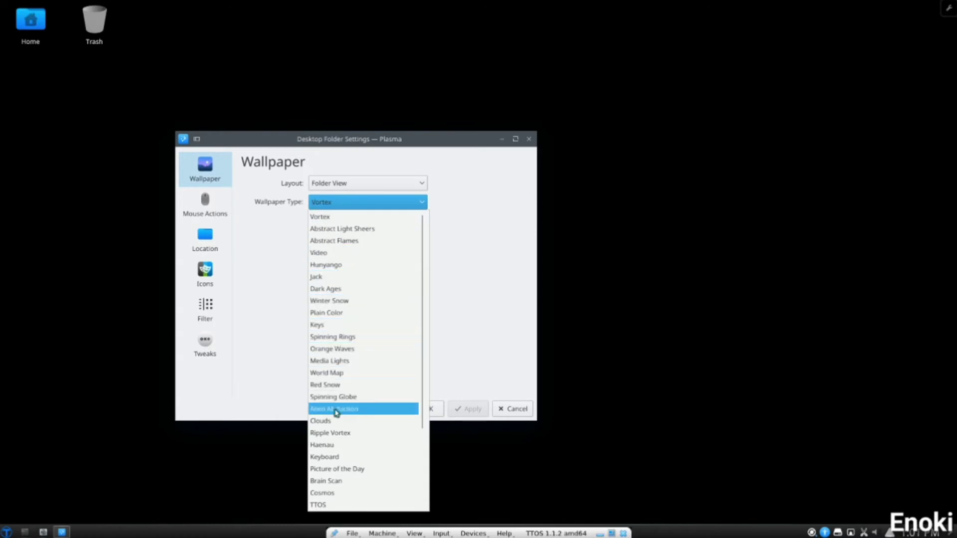
scroll(344, 439, "down", 3)
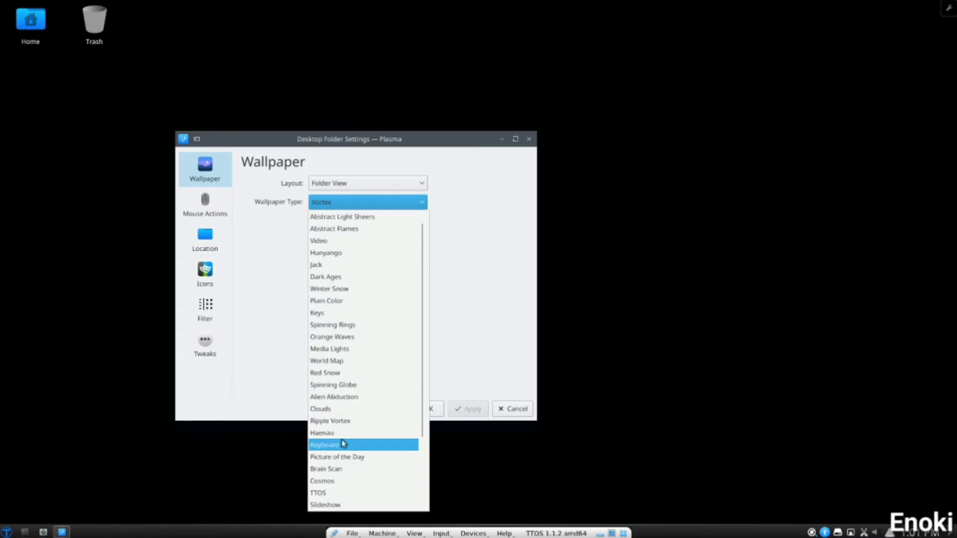
scroll(344, 447, "down", 1)
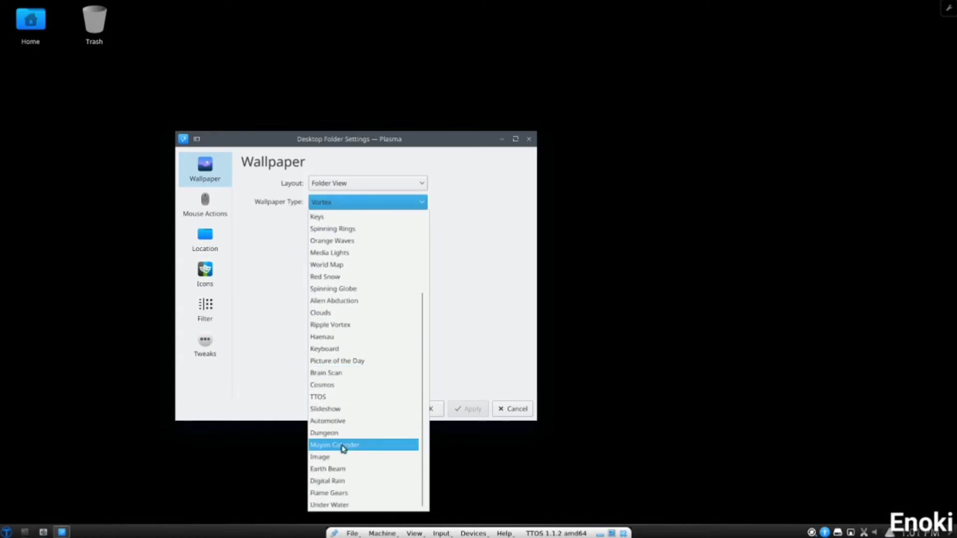
left_click(347, 481)
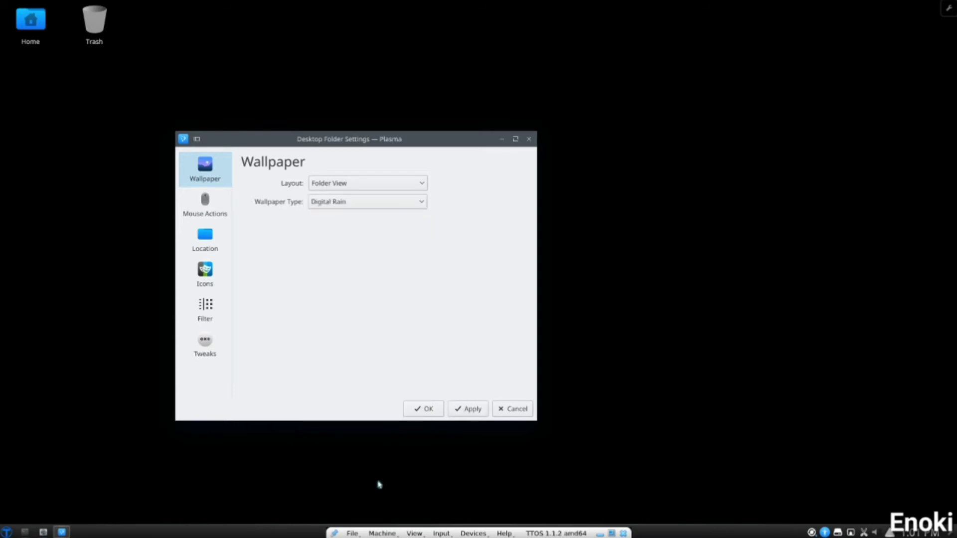
left_click(463, 413)
left_click_drag(371, 144, 621, 75)
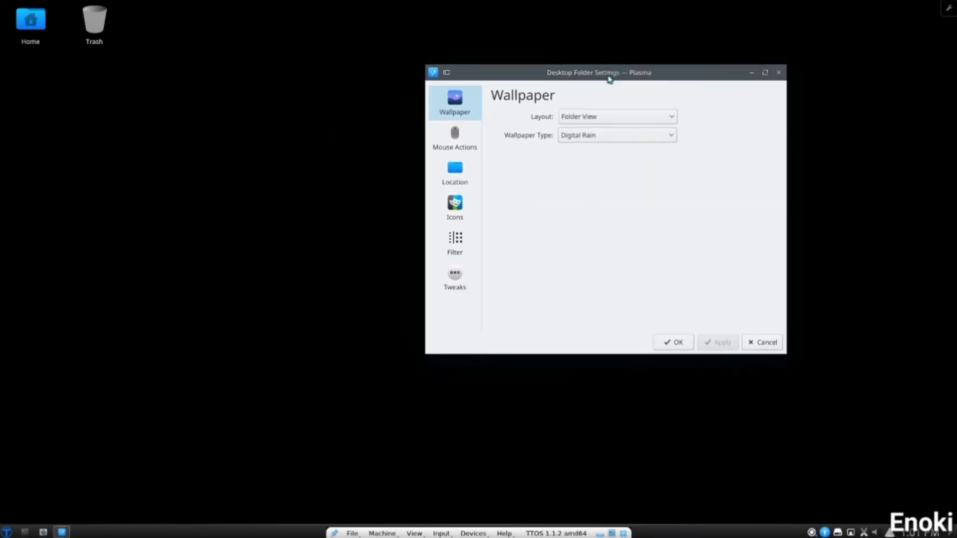
left_click(674, 342)
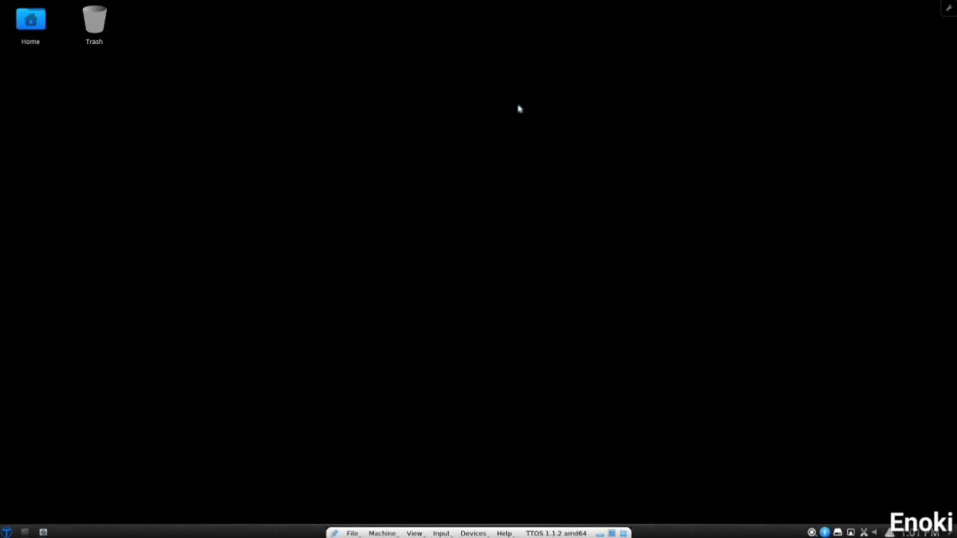
Bring back System Settings and look through the installed window decoration themes down to the end of the list.
left_click(44, 532)
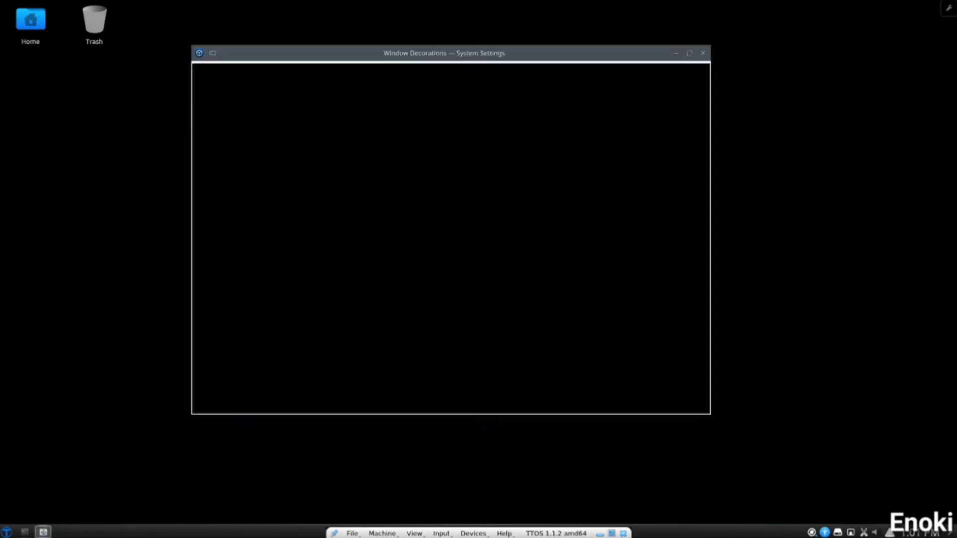
scroll(423, 210, "down", 2)
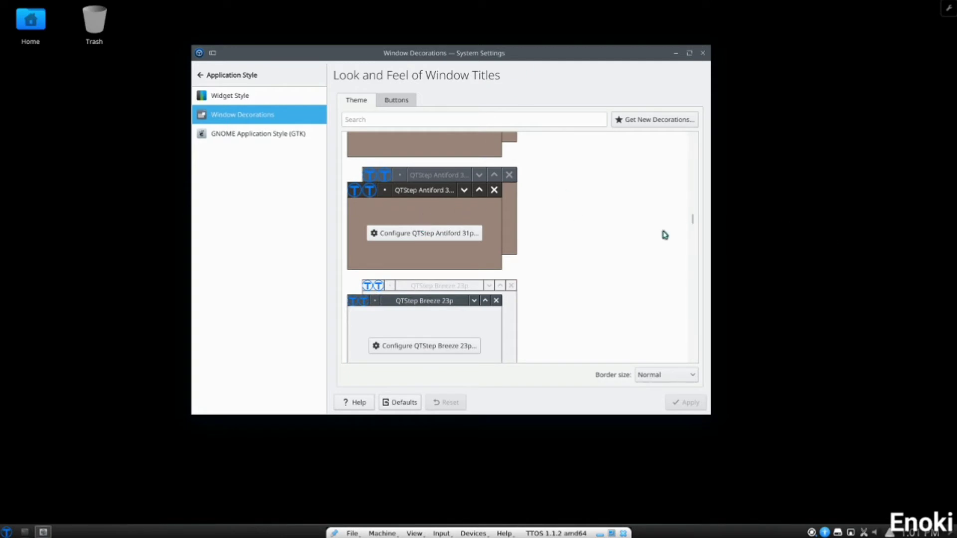
scroll(693, 228, "down", 4)
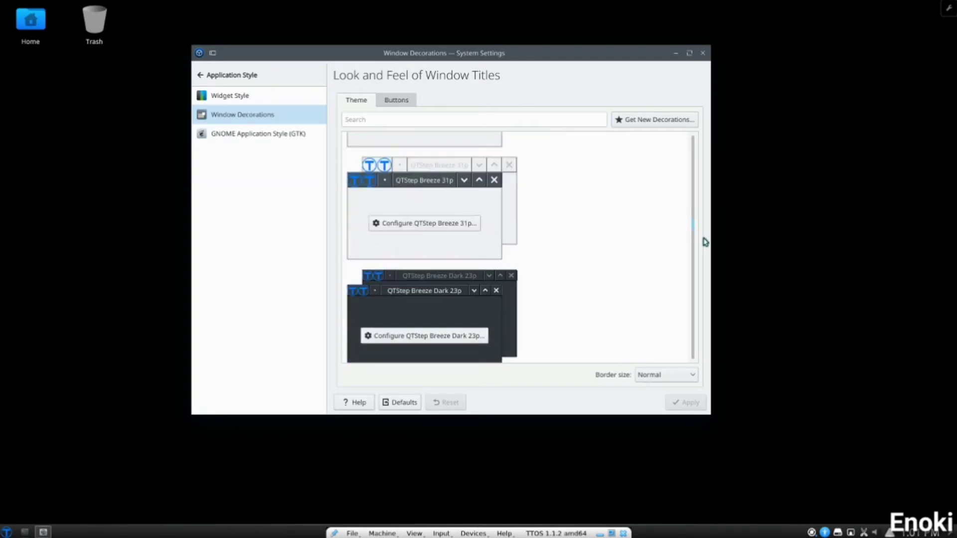
scroll(704, 254, "down", 10)
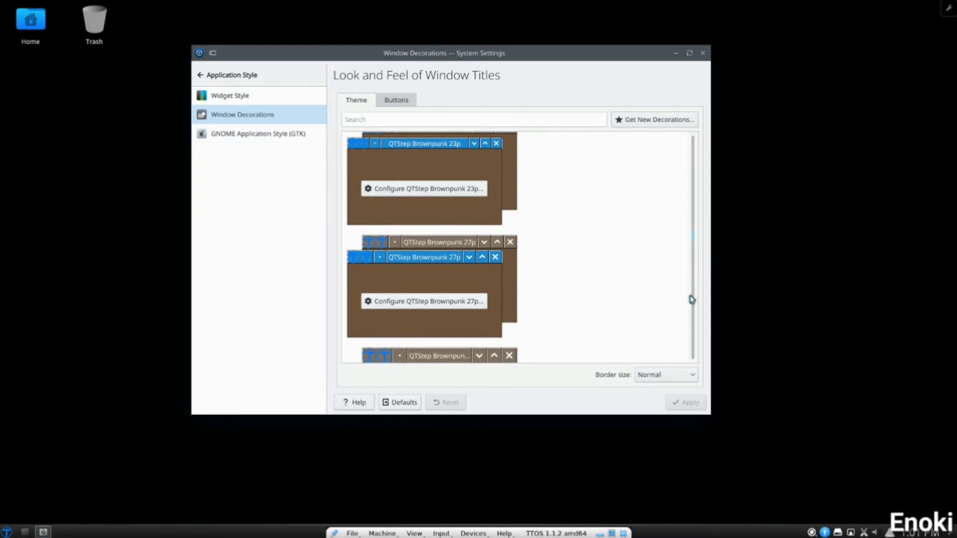
scroll(693, 321, "down", 8)
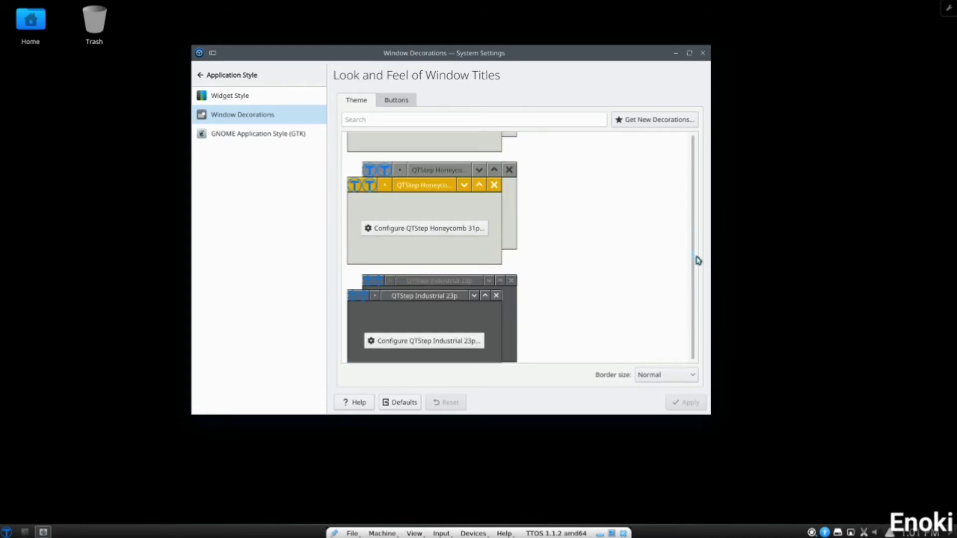
scroll(698, 260, "down", 8)
scroll(694, 283, "down", 8)
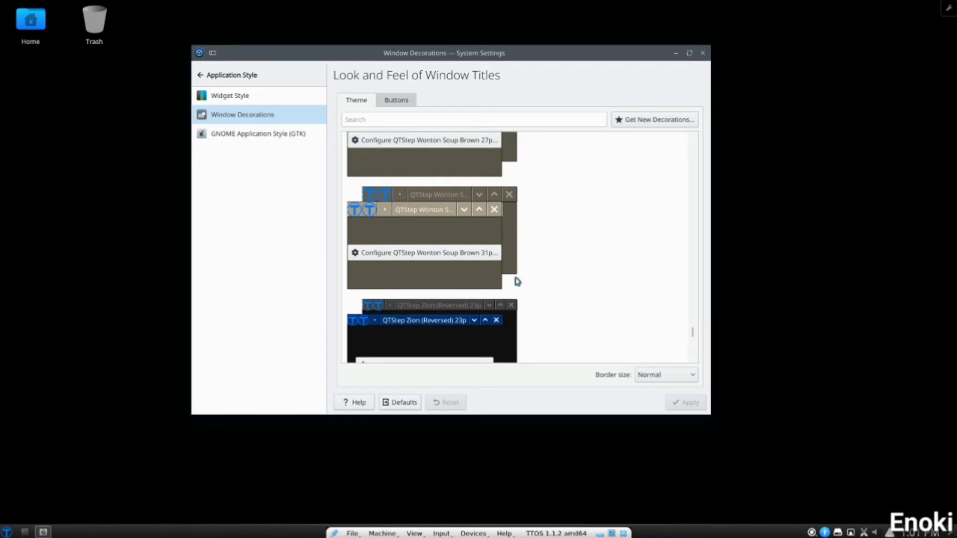
scroll(548, 284, "down", 8)
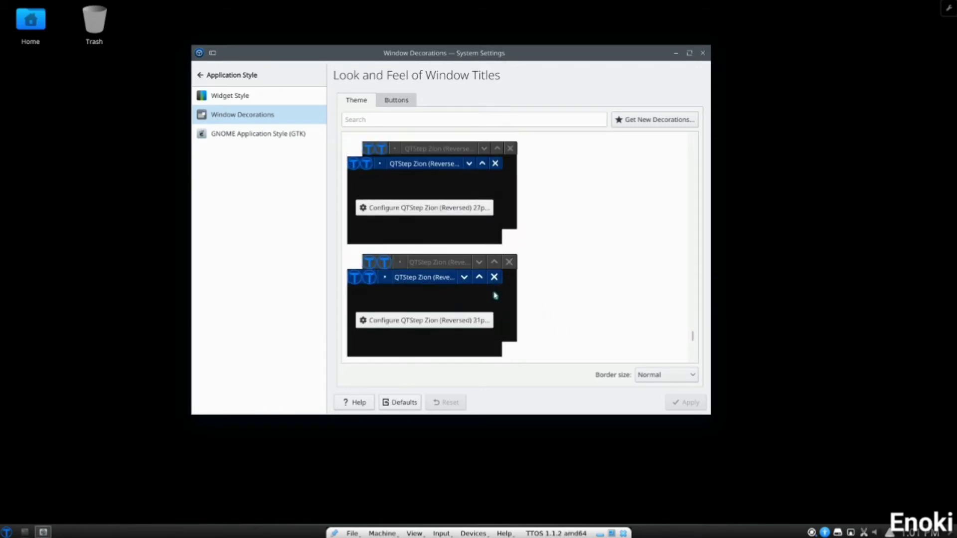
scroll(495, 296, "down", 8)
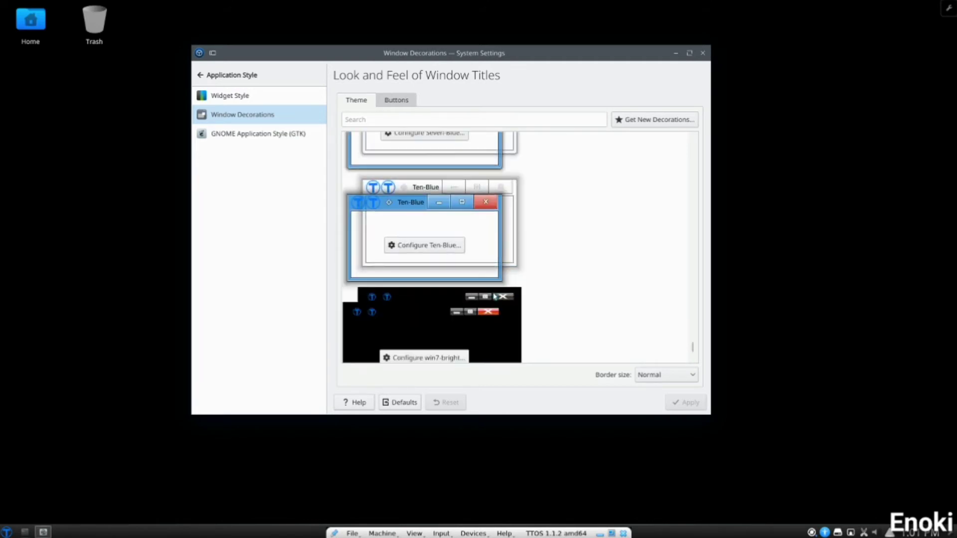
scroll(494, 295, "up", 2)
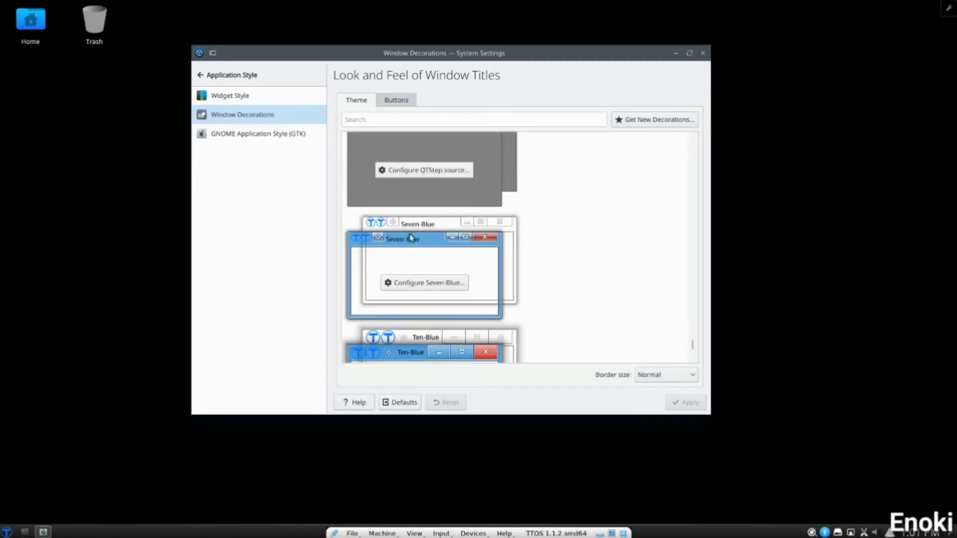
scroll(411, 238, "down", 1)
scroll(411, 236, "up", 1)
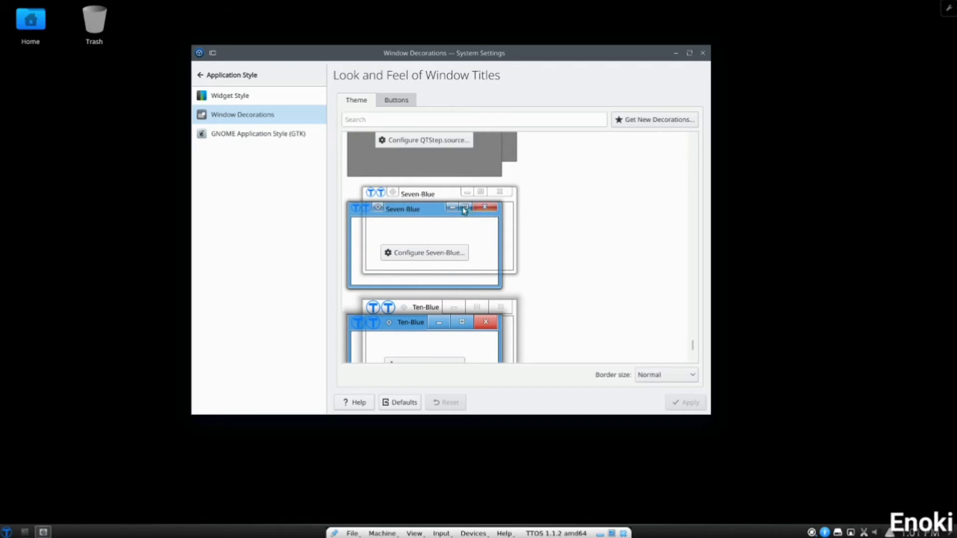
scroll(453, 242, "down", 6)
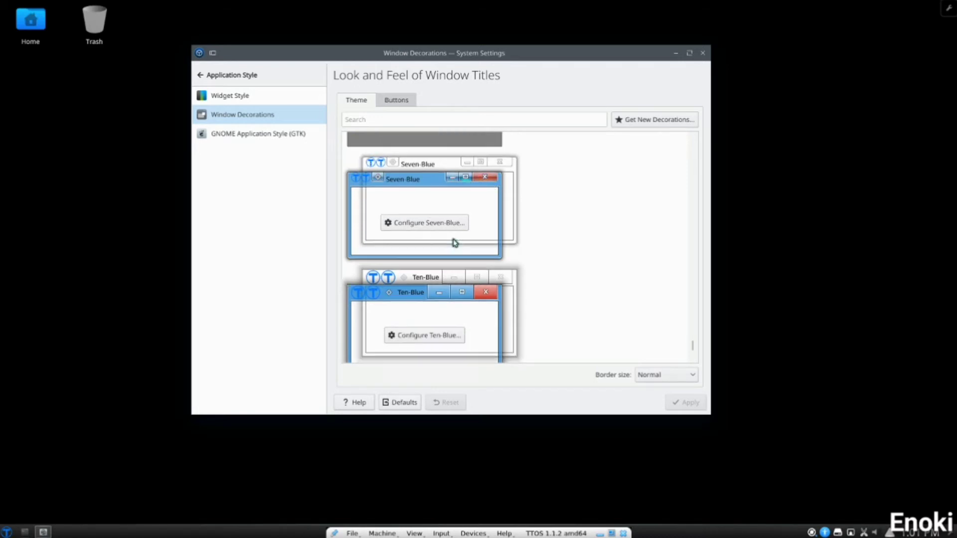
scroll(454, 241, "down", 3)
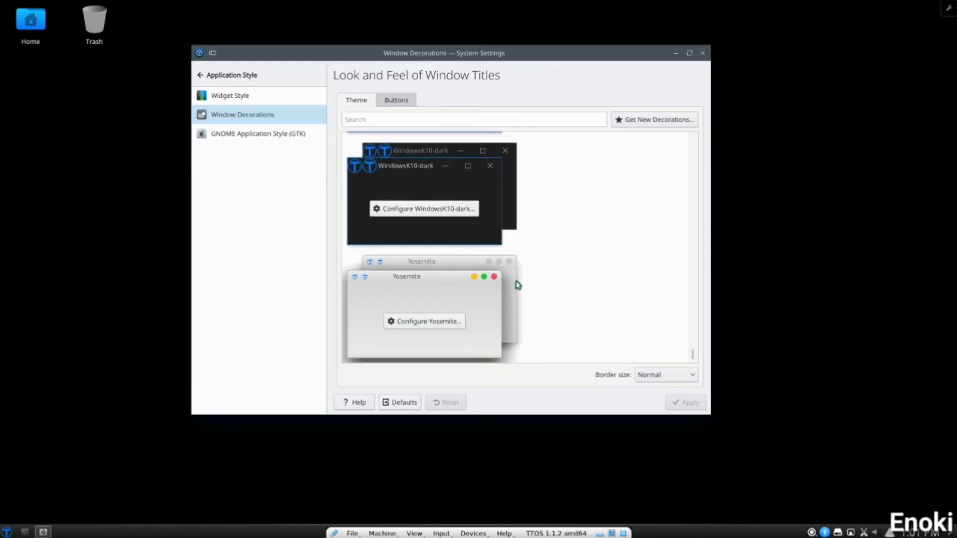
scroll(433, 329, "up", 4)
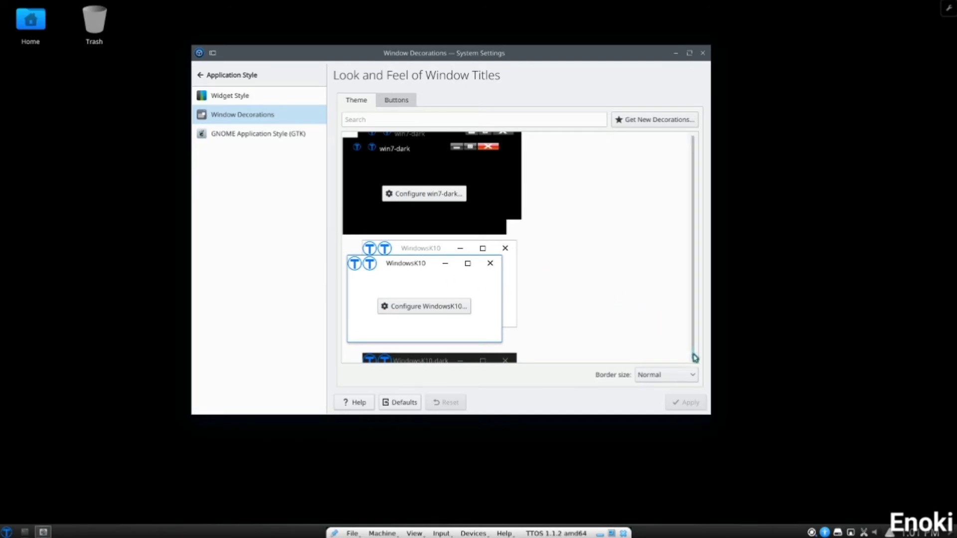
Try the Adapta window decoration theme from the start of the theme list.
left_click_drag(695, 358, 703, 316)
left_click_drag(716, 259, 705, 189)
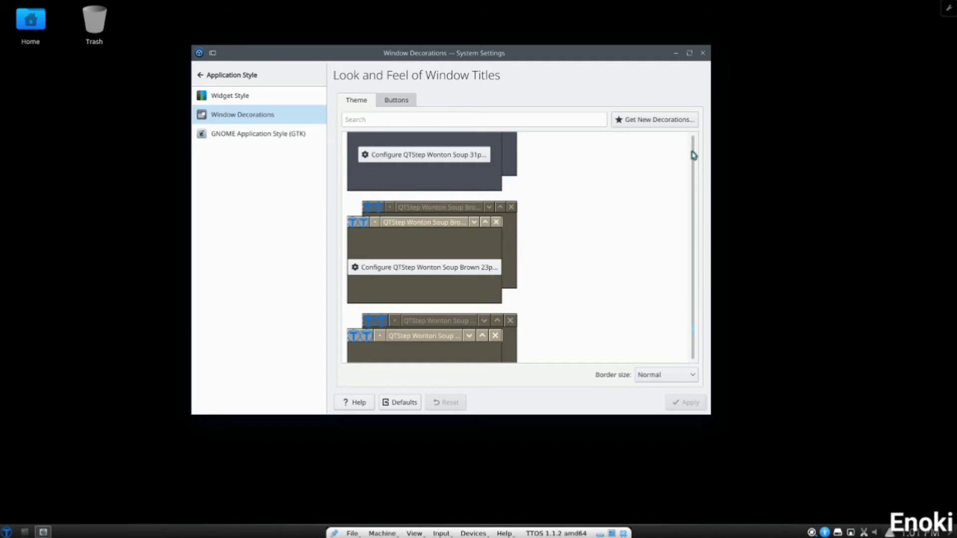
left_click_drag(694, 155, 695, 144)
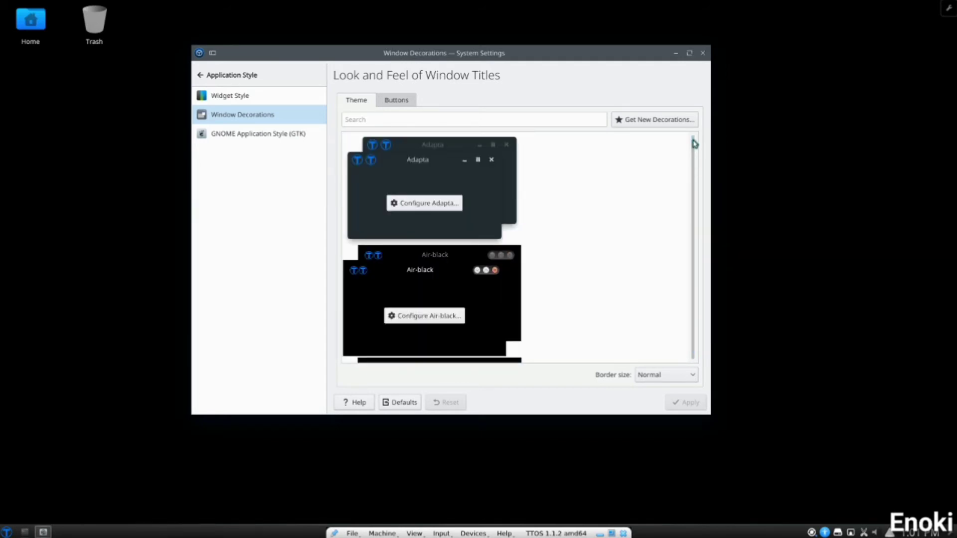
scroll(462, 195, "down", 3)
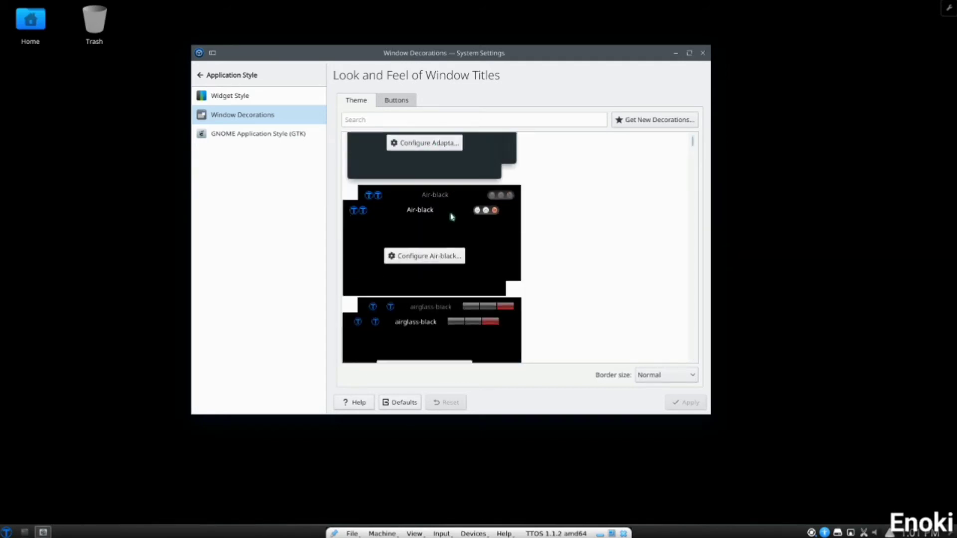
scroll(430, 203, "up", 3)
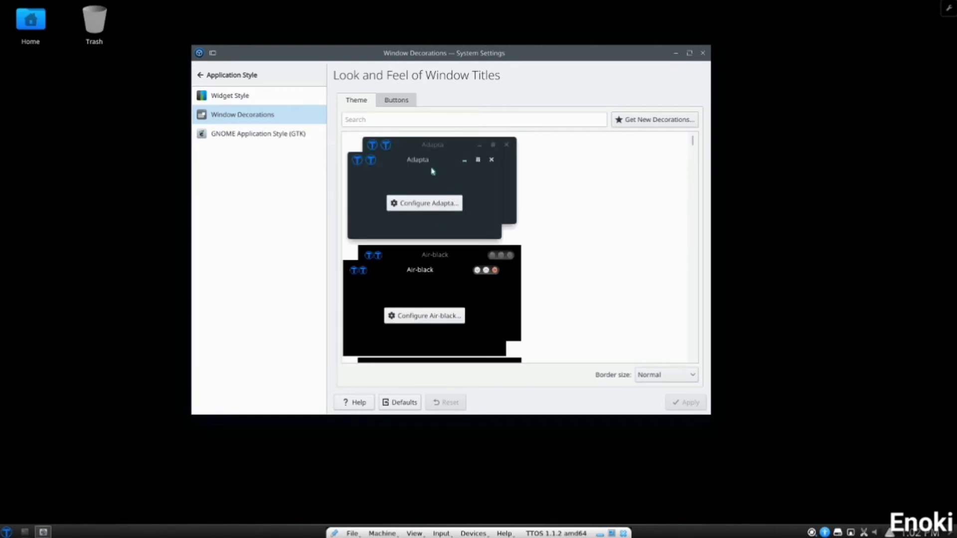
left_click(434, 221)
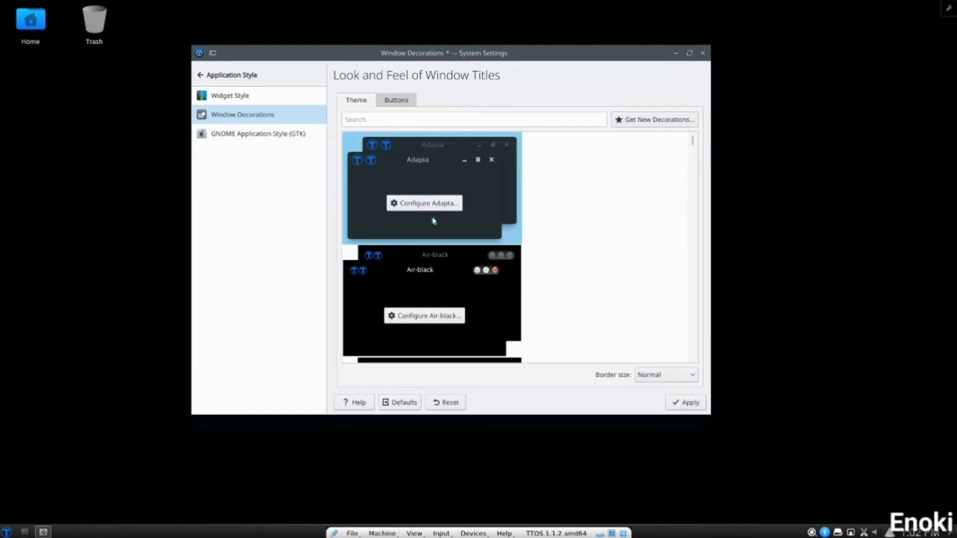
left_click(686, 404)
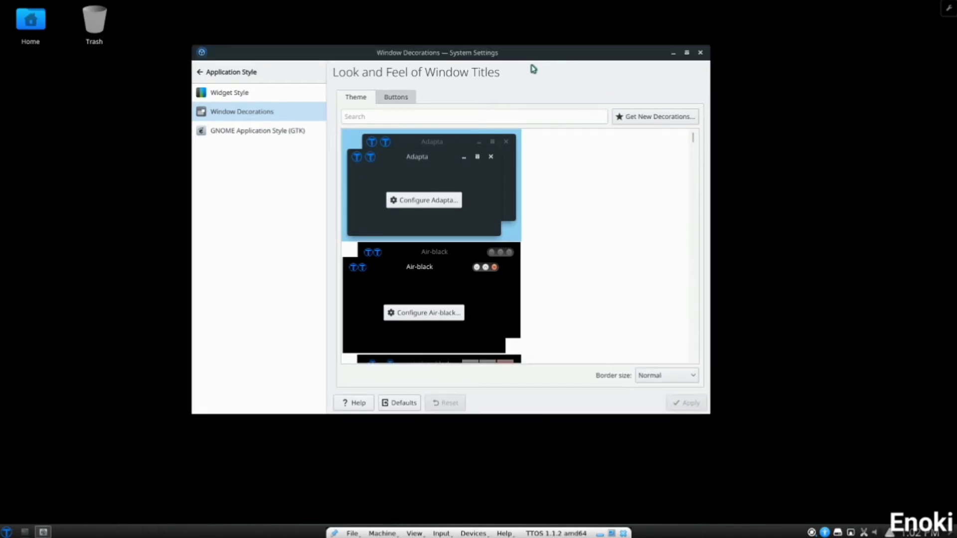
left_click_drag(557, 56, 574, 61)
Apply the Arc window decoration theme and shift the System Settings window slightly on the desktop.
scroll(544, 250, "down", 5)
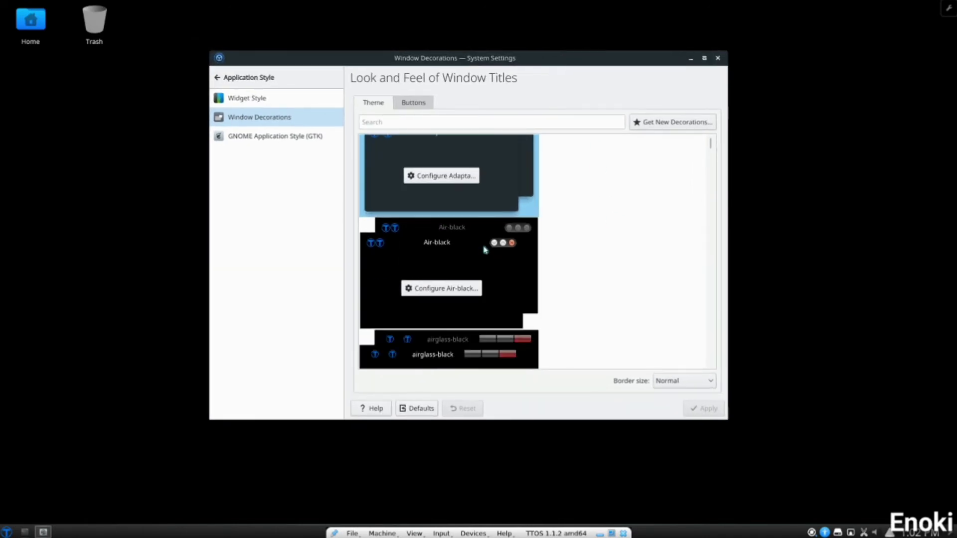
scroll(488, 259, "down", 1)
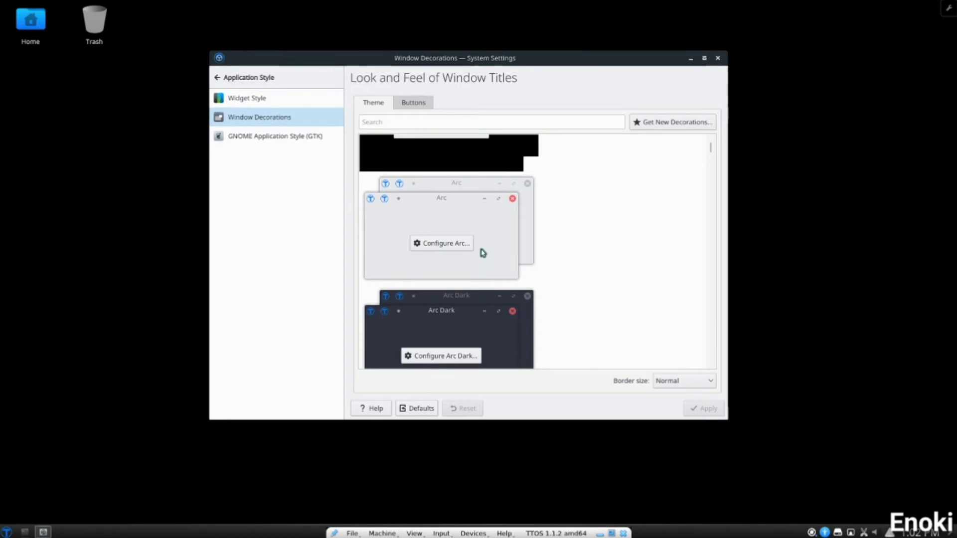
left_click(483, 252)
left_click(697, 409)
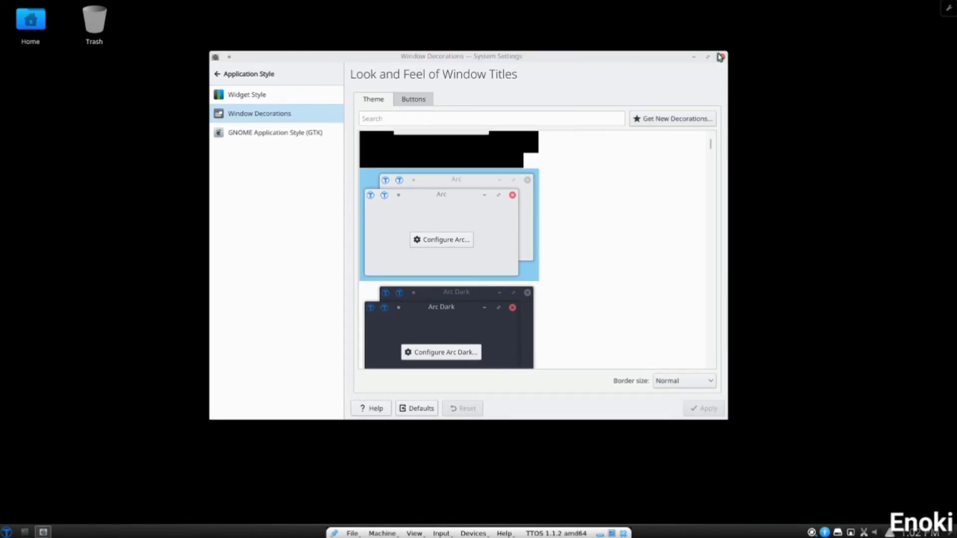
left_click_drag(652, 58, 667, 79)
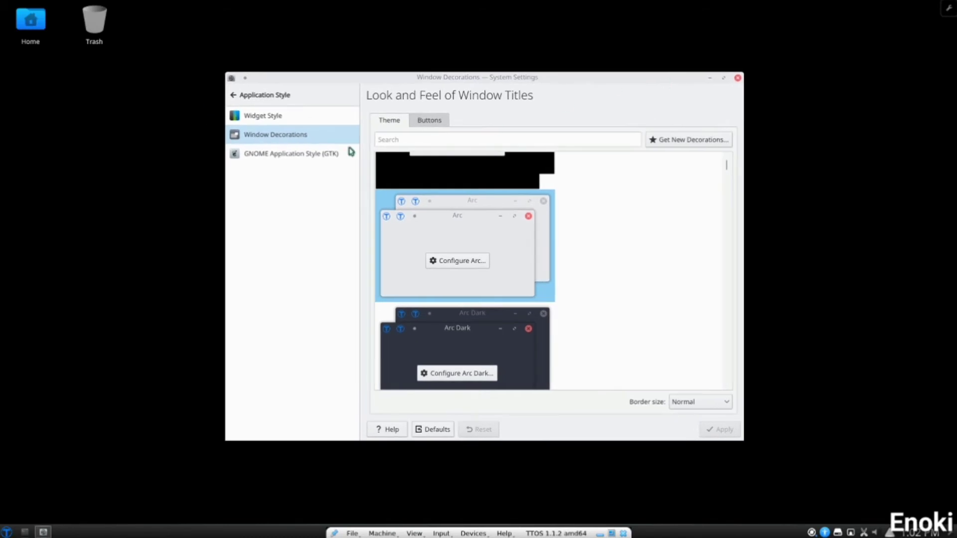
Examine the titlebar button layout and the window's own menu, then return to the decoration themes.
left_click(412, 125)
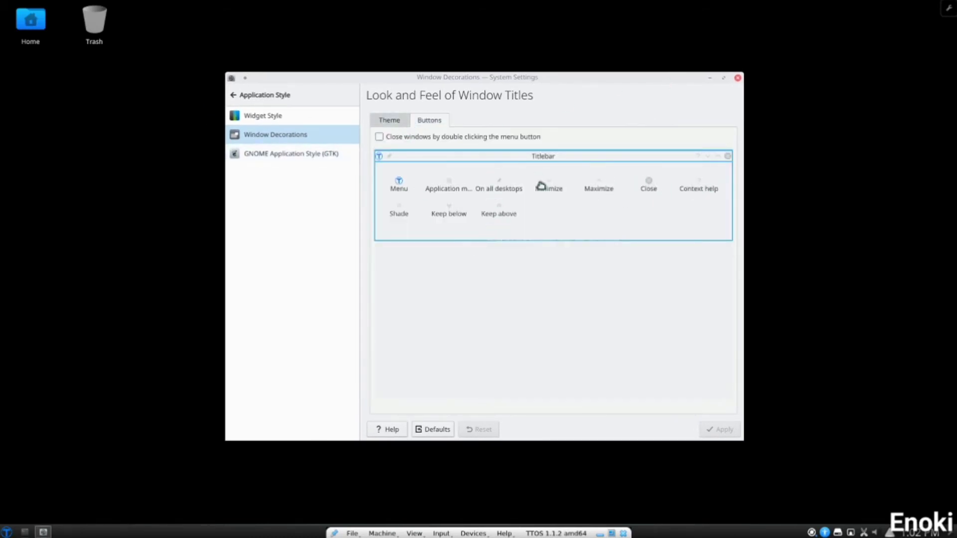
left_click(232, 80)
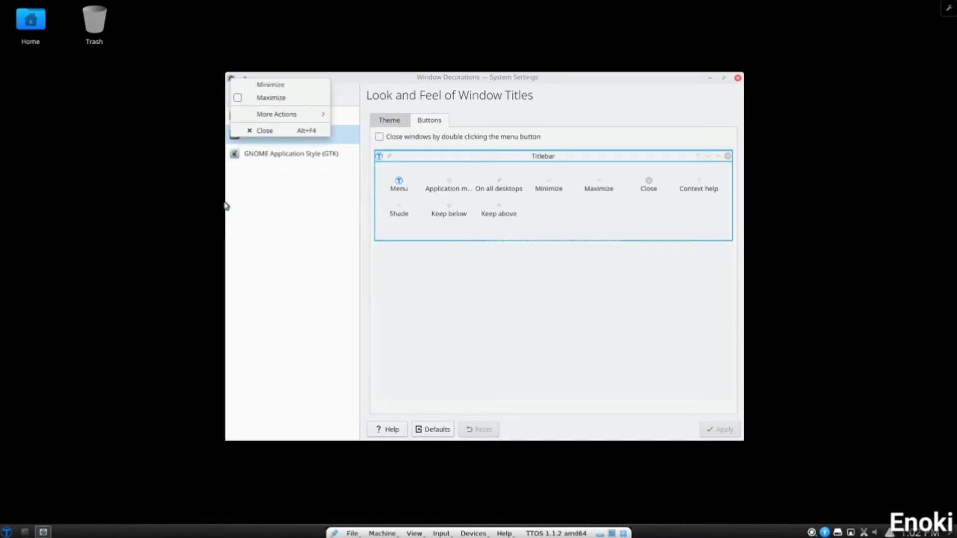
left_click(249, 227)
left_click(400, 118)
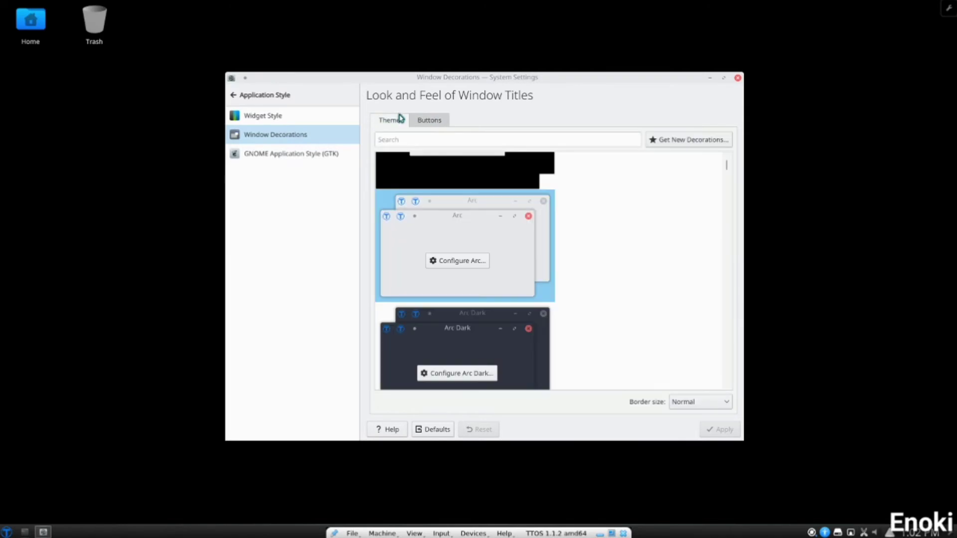
Examine the GNOME/GTK application style settings, including the available GTK2 and GTK3 themes, and close System Settings.
left_click(269, 155)
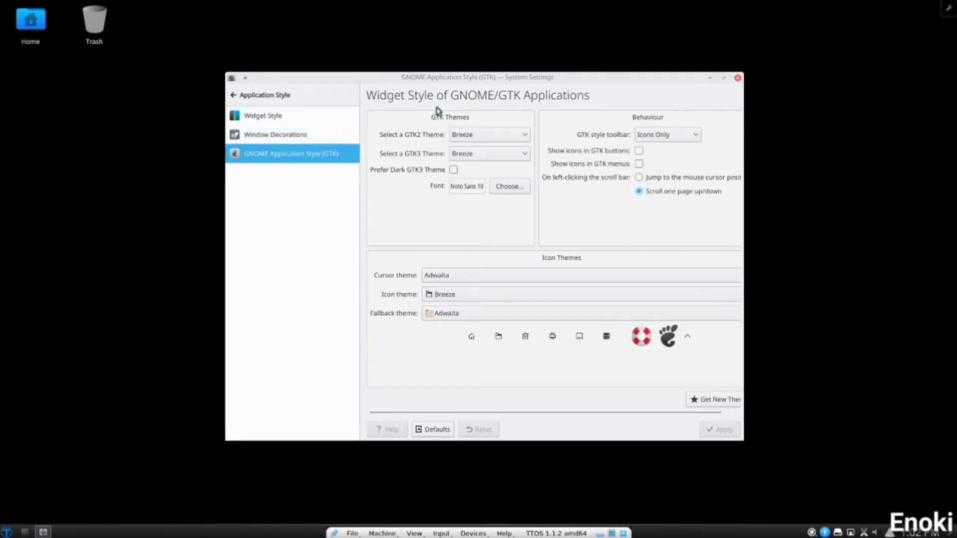
left_click(523, 136)
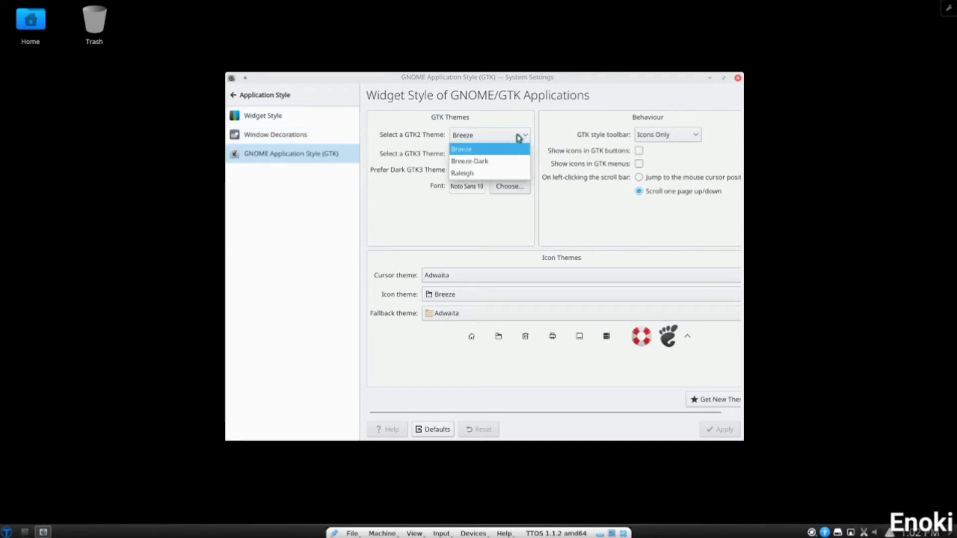
left_click(395, 192)
left_click(482, 154)
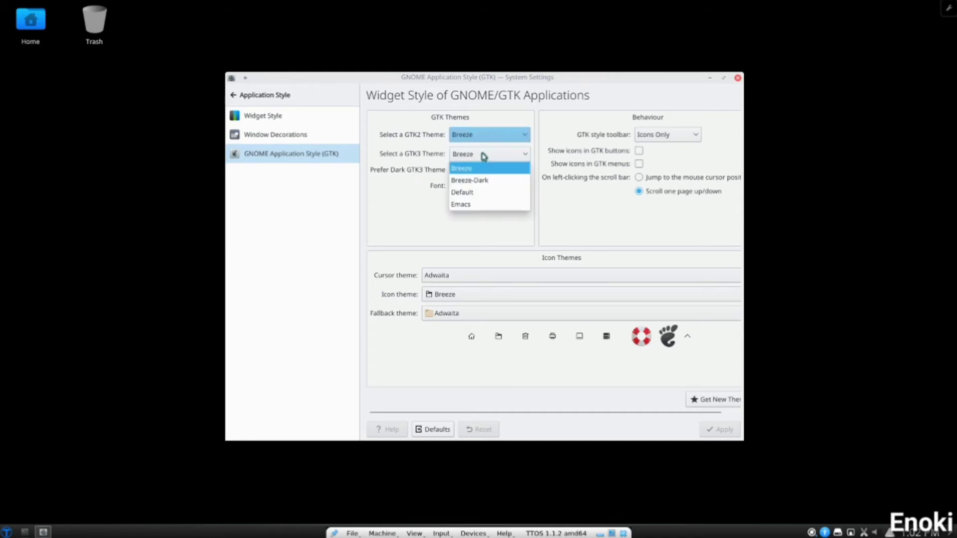
left_click(417, 219)
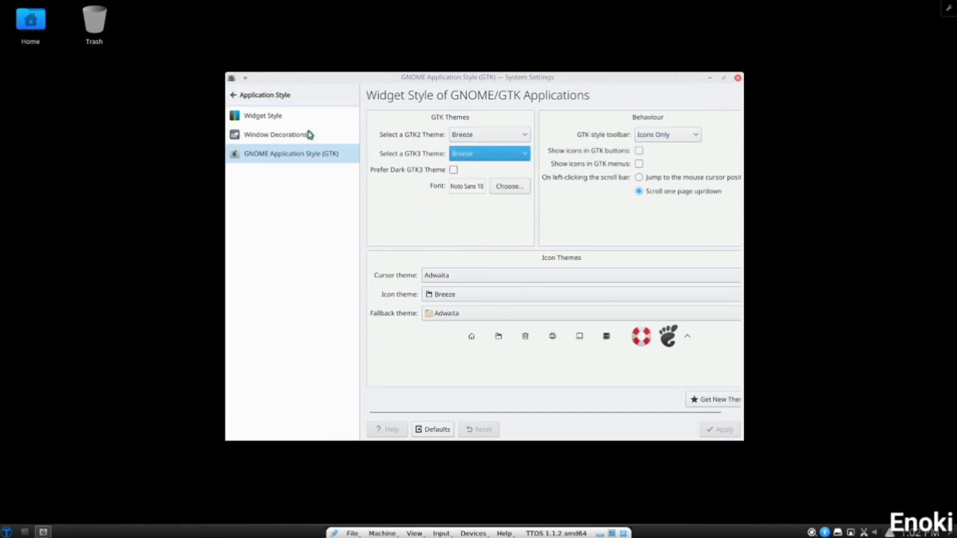
left_click(248, 94)
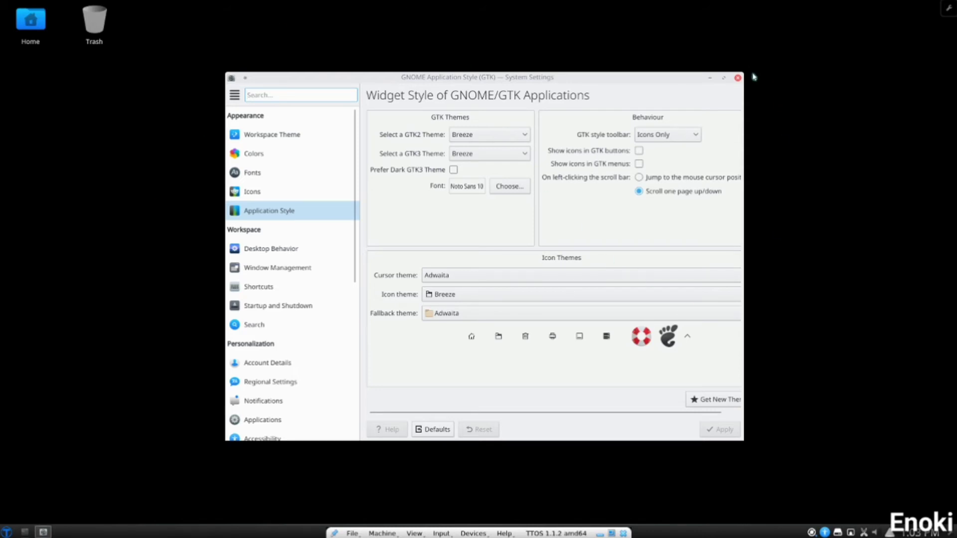
left_click(737, 78)
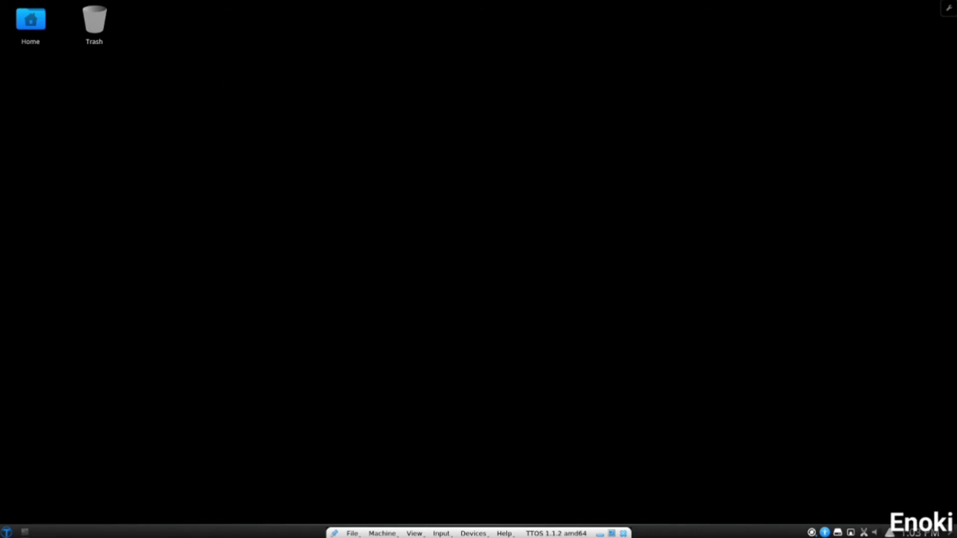
Open the application launcher and look over the complete list of application categories.
left_click(6, 533)
left_click(54, 500)
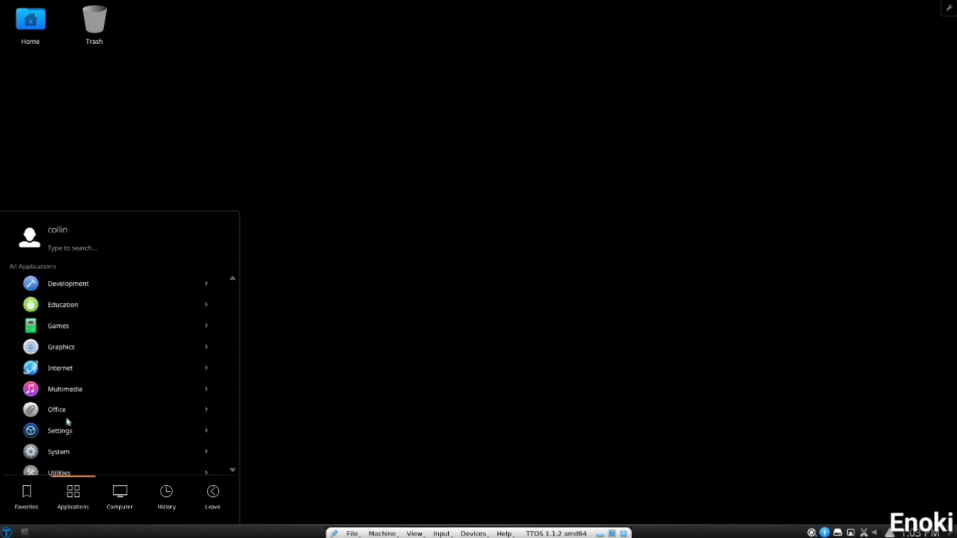
scroll(83, 353, "down", 2)
scroll(83, 353, "up", 2)
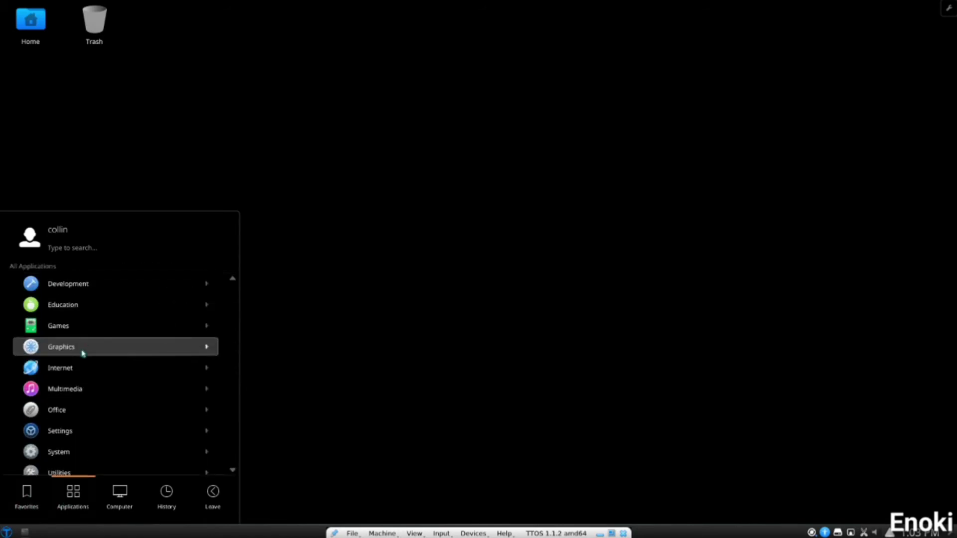
scroll(83, 353, "down", 2)
scroll(83, 354, "up", 2)
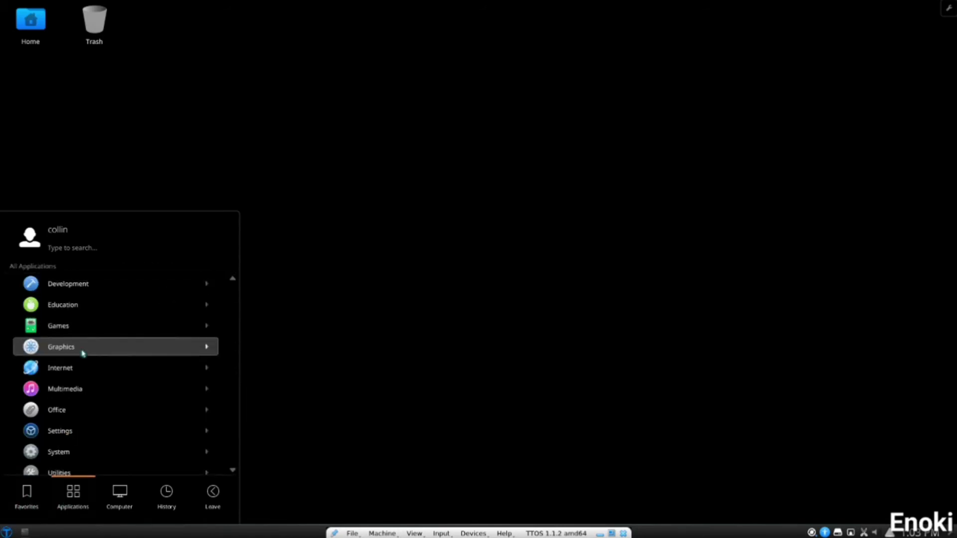
Look through the Development applications, including the Web Development and Translation groups.
left_click(71, 289)
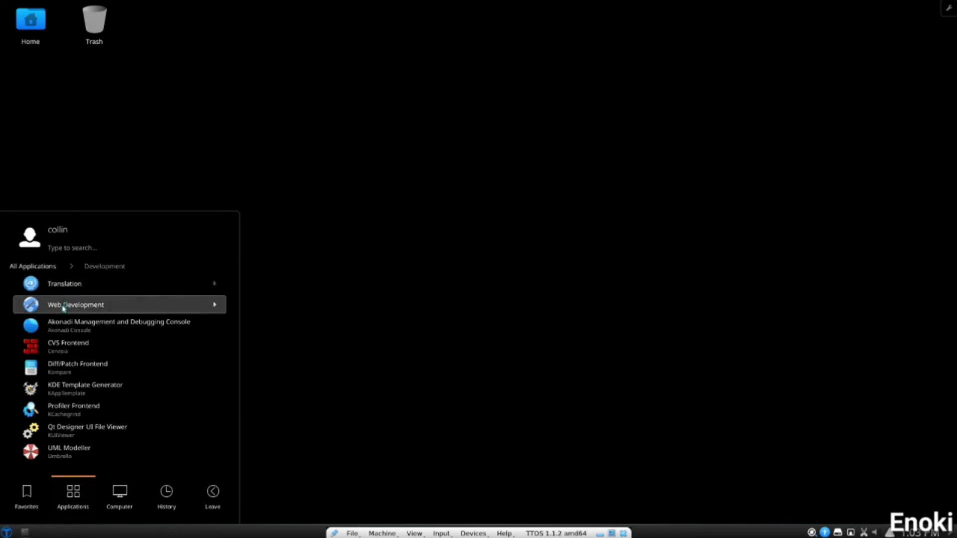
left_click(63, 307)
left_click(86, 267)
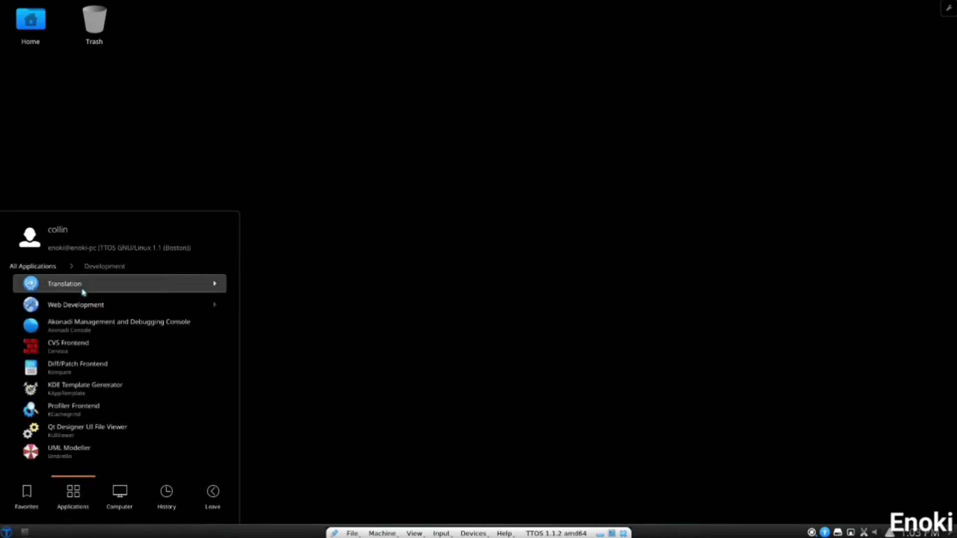
left_click(81, 290)
left_click(104, 266)
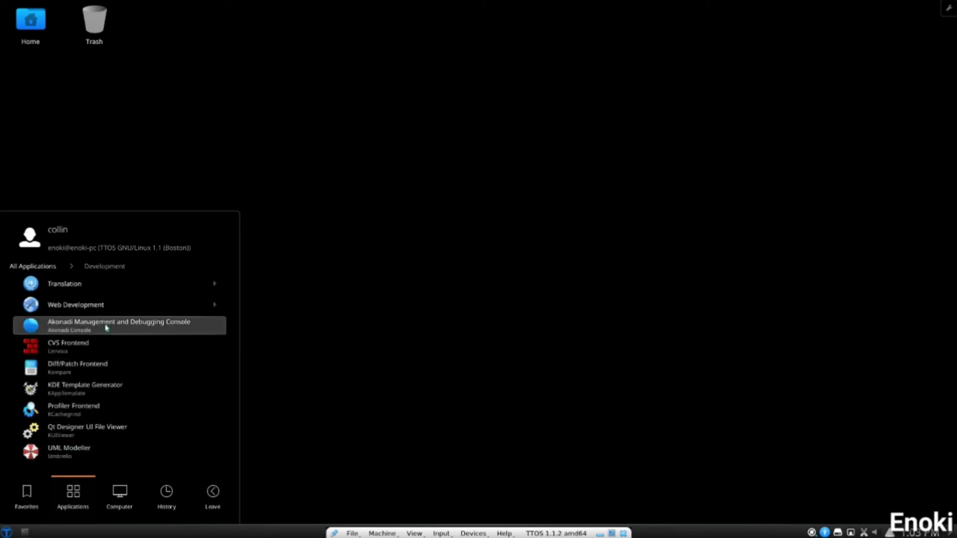
mouse_move(27, 493)
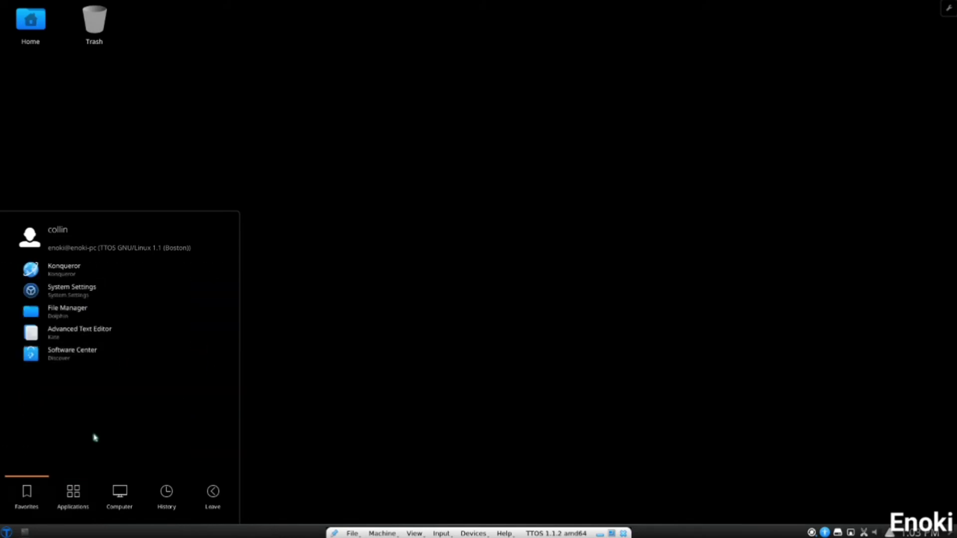
mouse_move(79, 481)
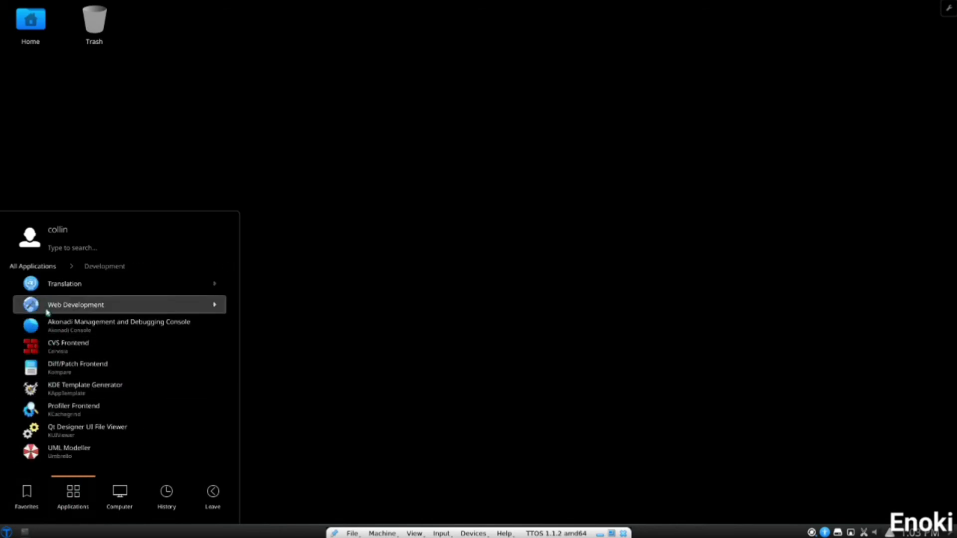
Try the Flash Card Trainer from the Education language applications and close it, discarding its document.
left_click(50, 266)
left_click(60, 306)
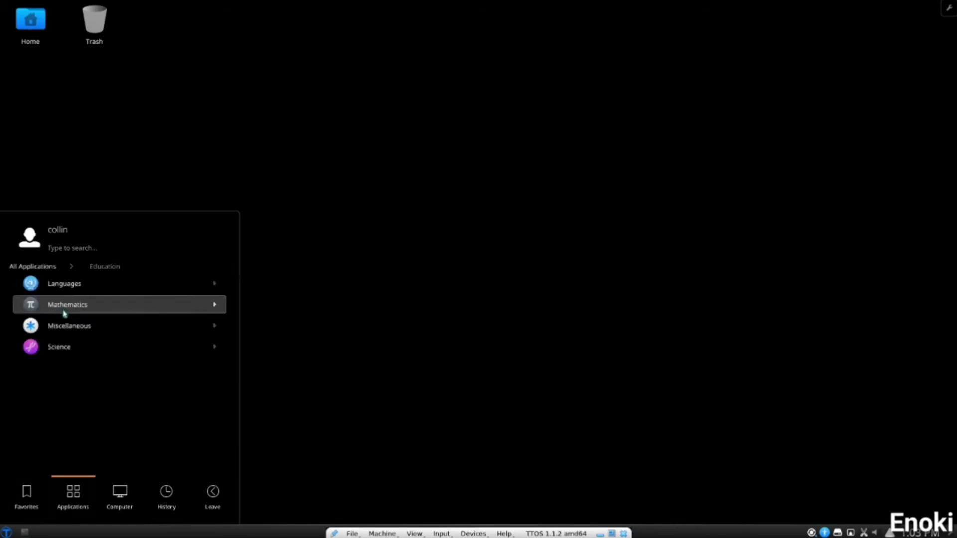
left_click(72, 291)
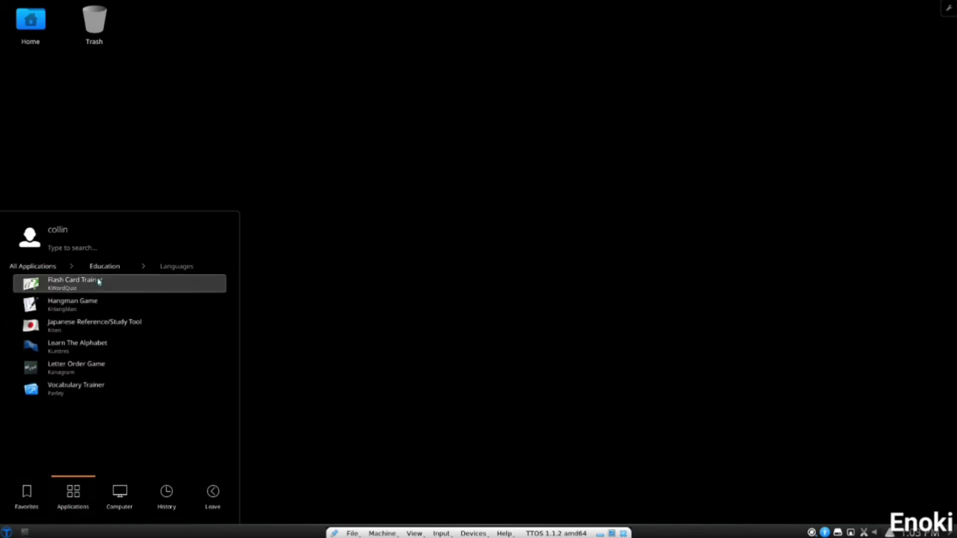
left_click(97, 278)
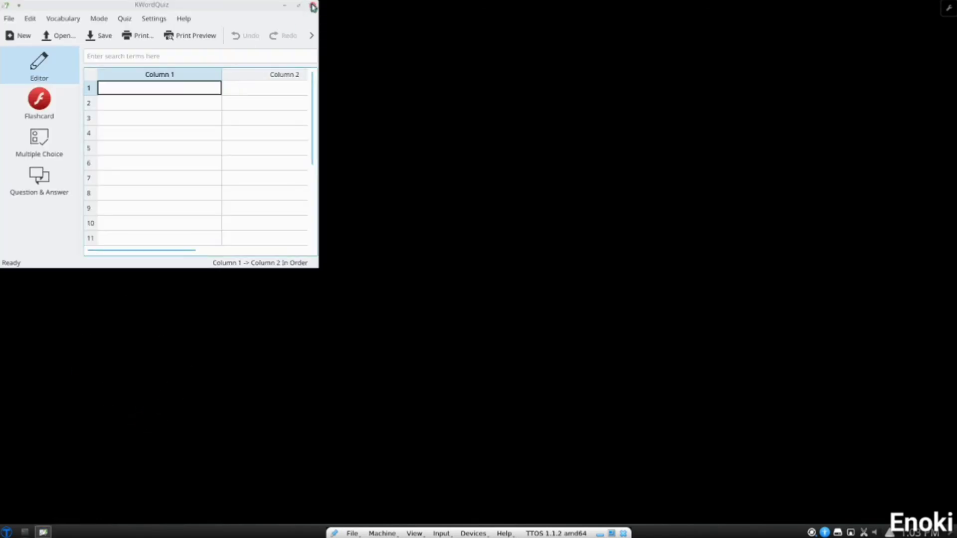
left_click(313, 5)
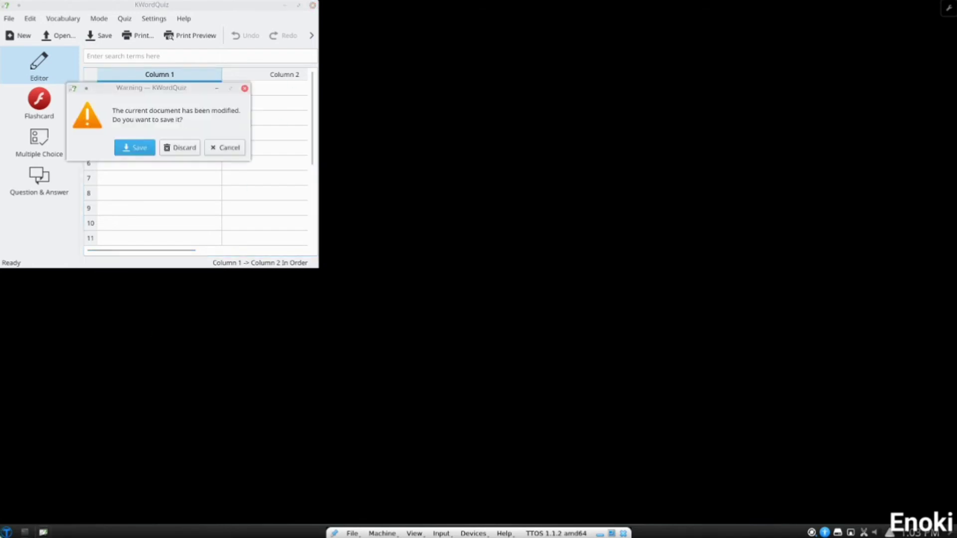
left_click(178, 149)
Look through the Mathematics, Miscellaneous and Science groups of the Education applications.
left_click(6, 533)
mouse_move(98, 491)
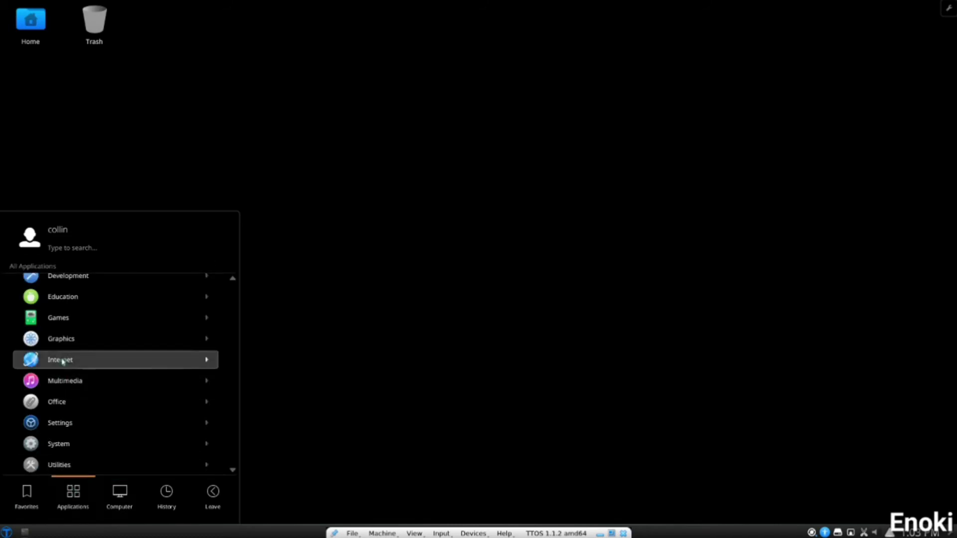
left_click(79, 304)
left_click(78, 303)
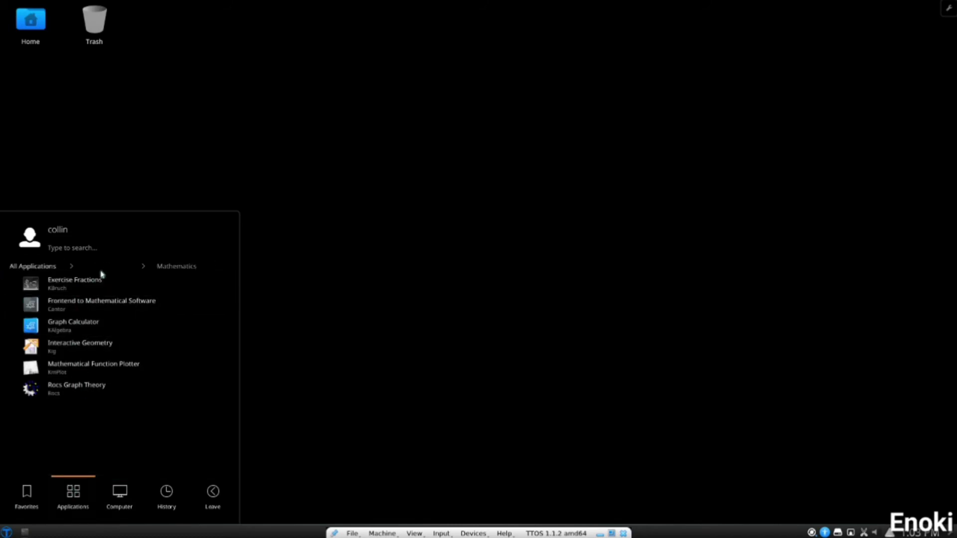
left_click(99, 269)
left_click(78, 326)
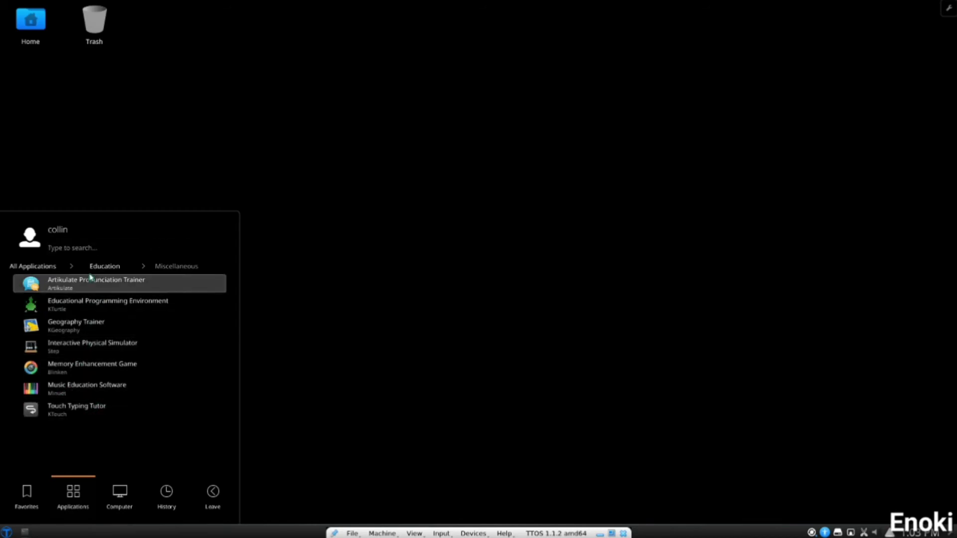
left_click(104, 266)
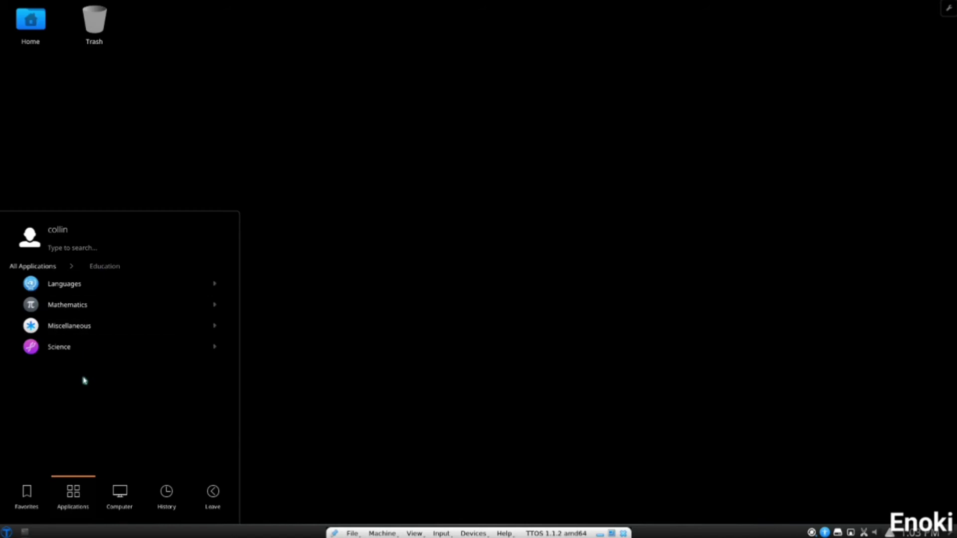
left_click(71, 350)
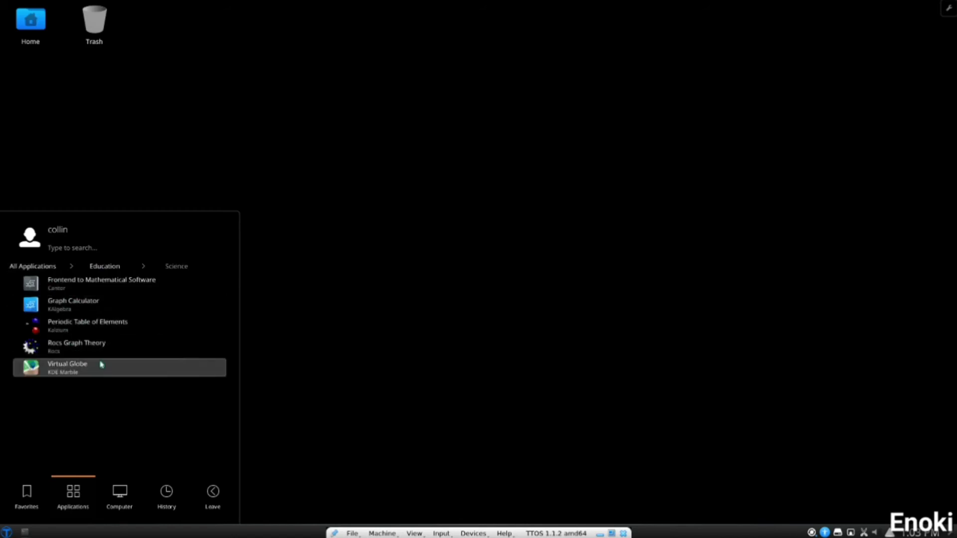
Look through the installed games, reading the Arcade group down to its end.
left_click(47, 266)
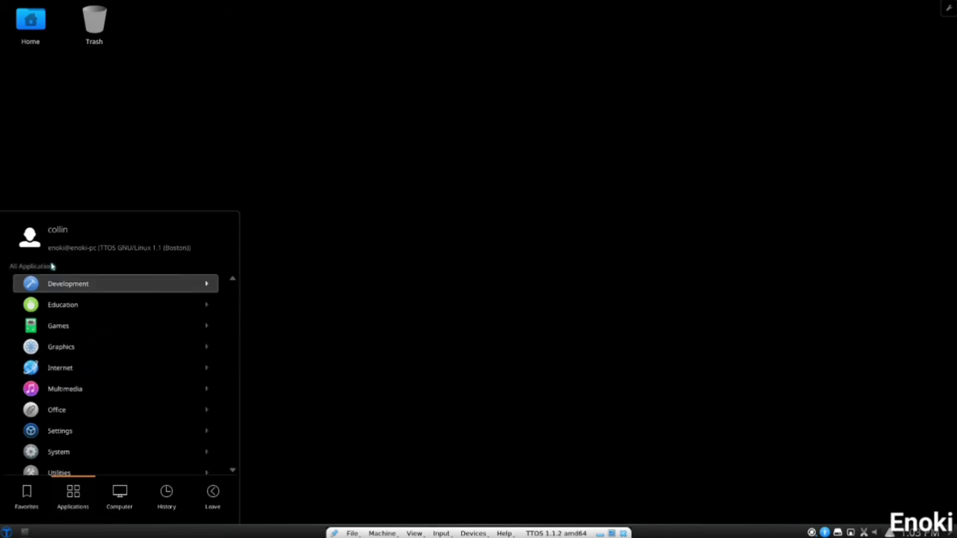
left_click(54, 327)
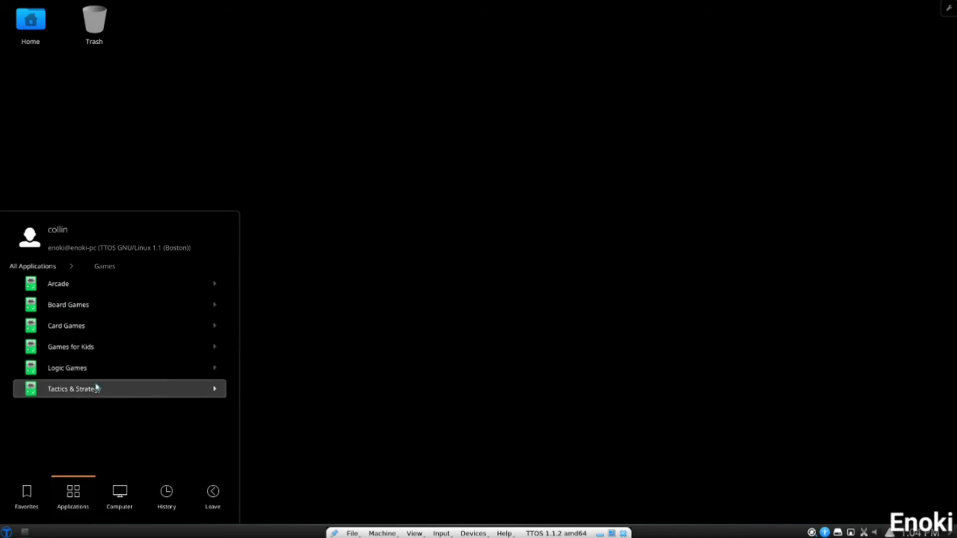
left_click(72, 285)
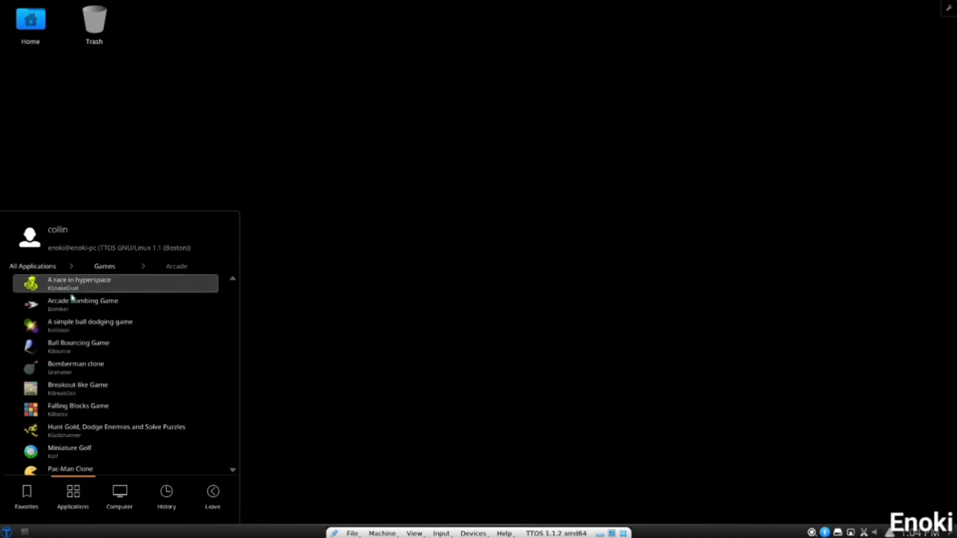
scroll(118, 353, "down", 1)
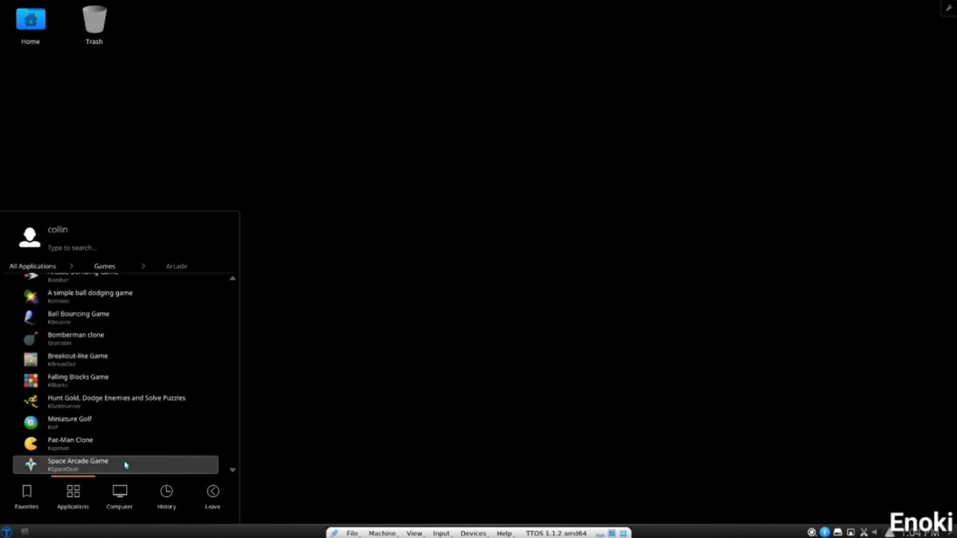
scroll(46, 294, "up", 1)
Look through the Graphics applications and their additional applications group.
left_click(55, 266)
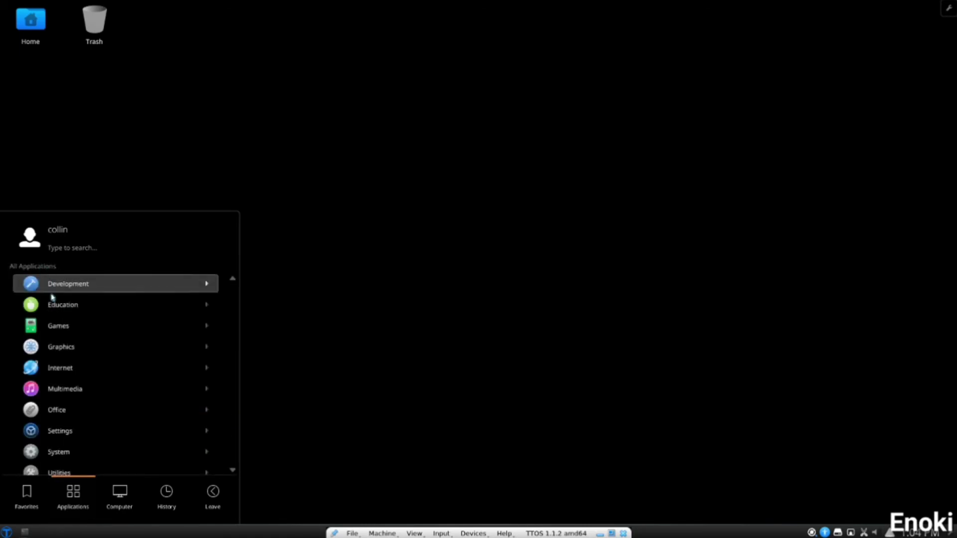
left_click(71, 344)
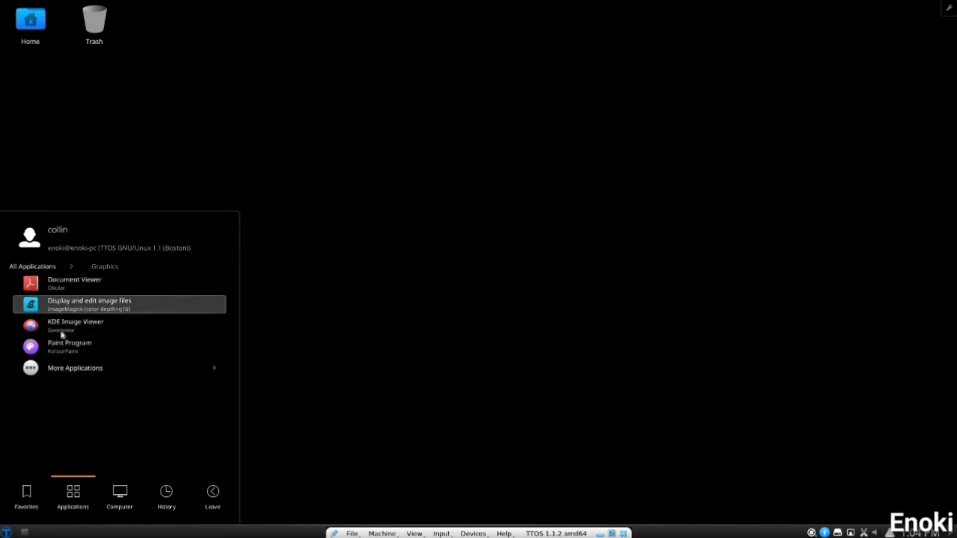
left_click(75, 375)
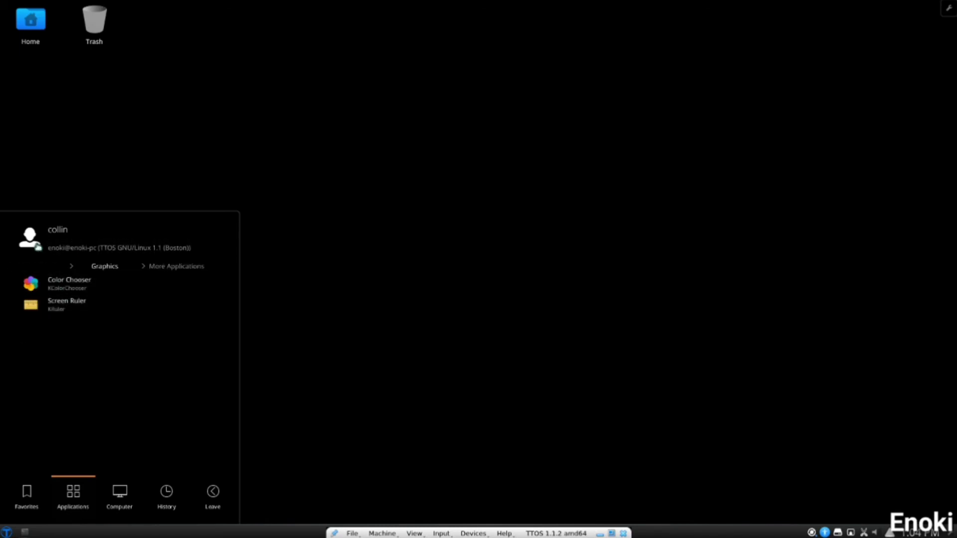
Look through the Internet applications, including the mail, remote desktop and web browser entries.
left_click(46, 269)
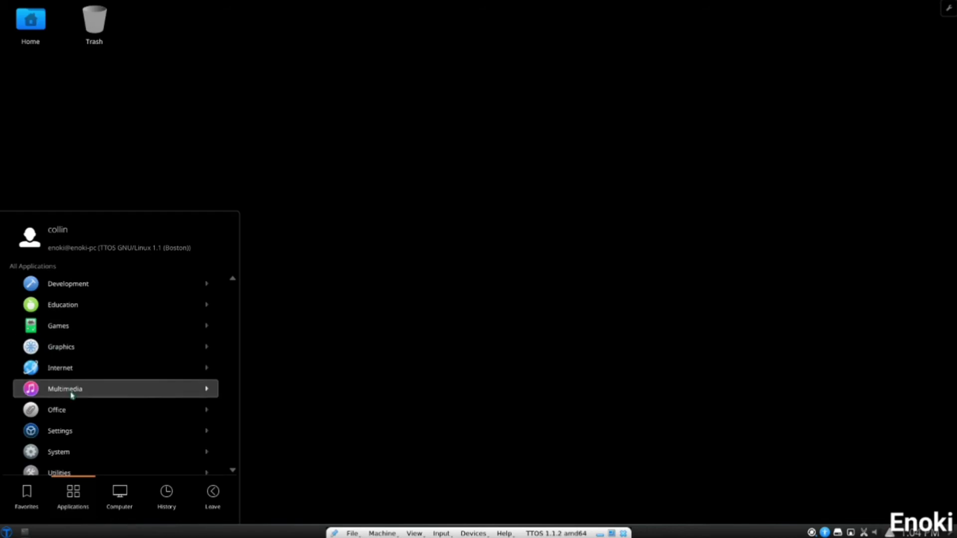
left_click(74, 375)
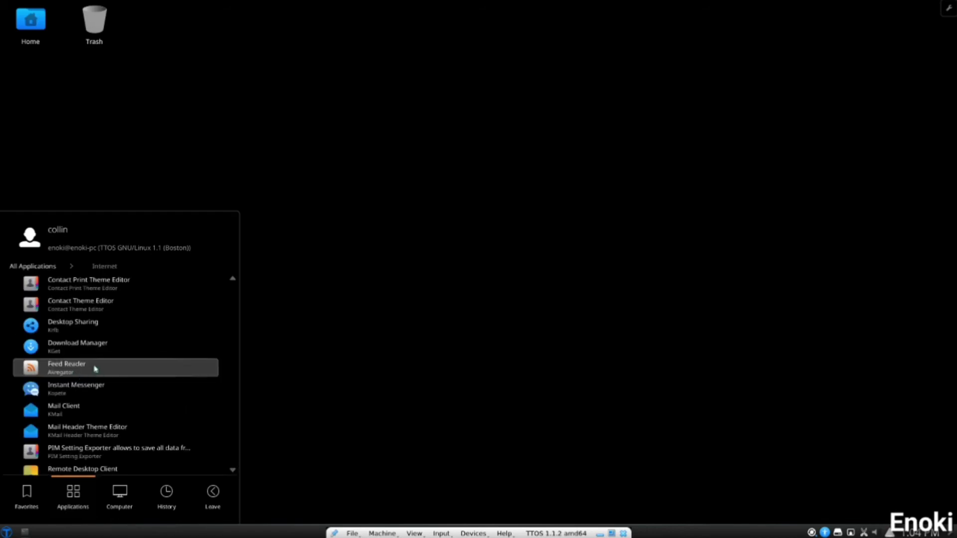
scroll(93, 306, "down", 5)
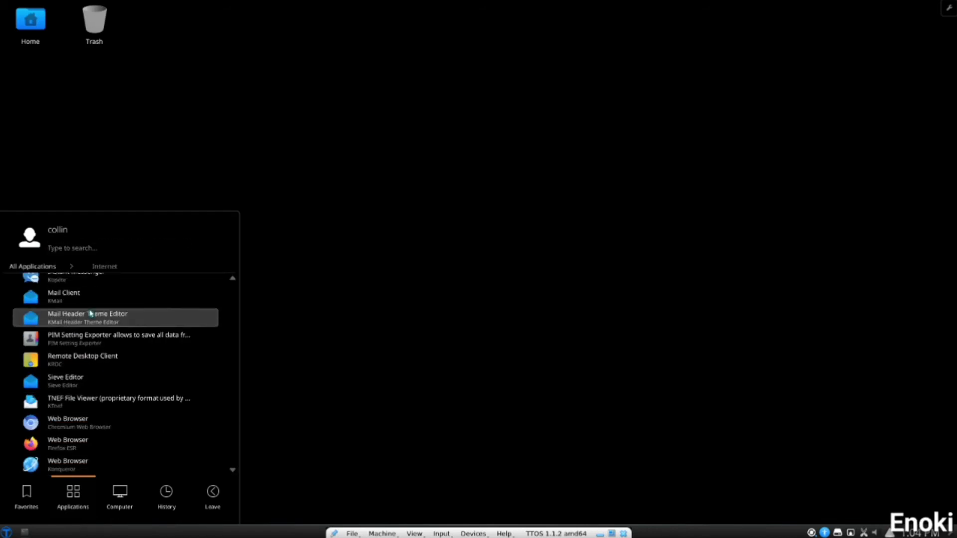
scroll(93, 307, "up", 5)
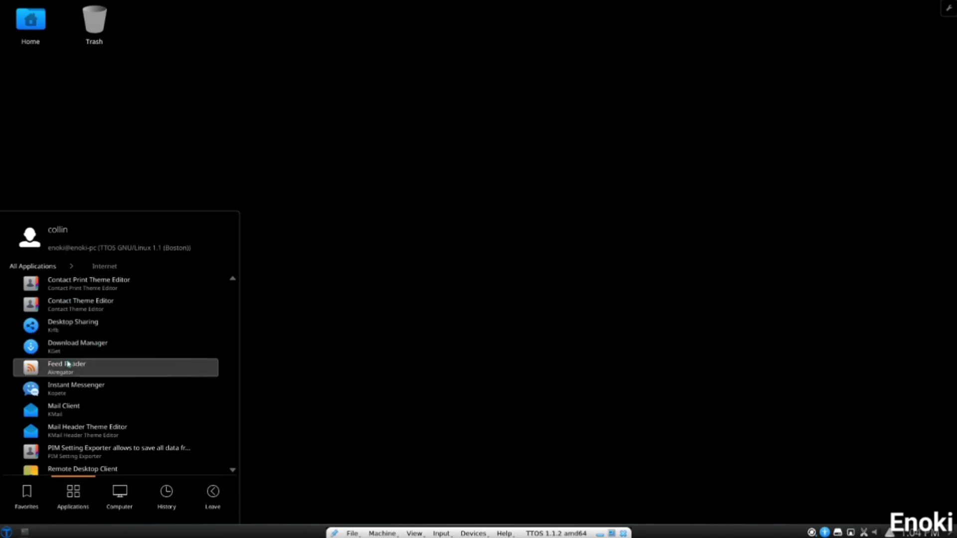
scroll(64, 373, "down", 2)
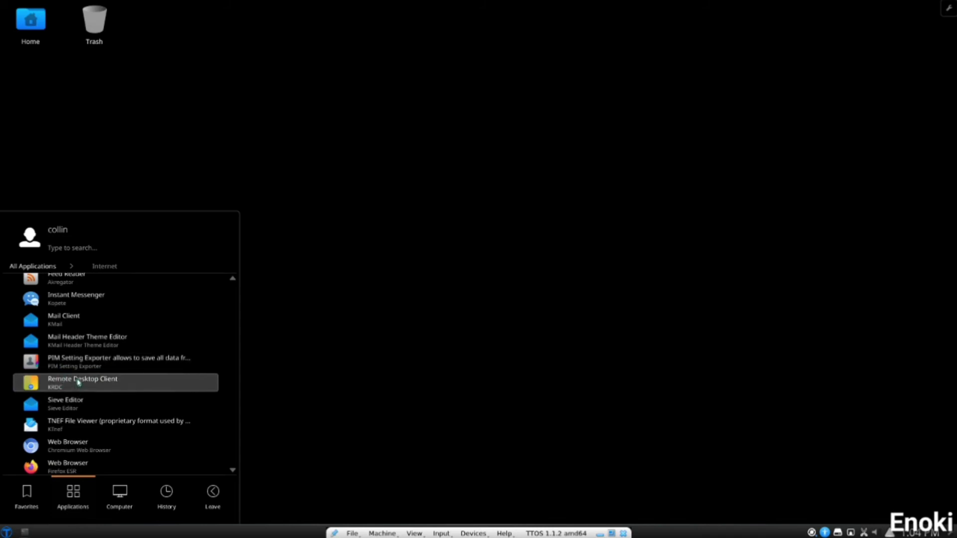
Read the Internet applications down to the web browsers, and look through the Multimedia group.
scroll(78, 382, "down", 1)
scroll(78, 382, "up", 1)
scroll(78, 382, "down", 1)
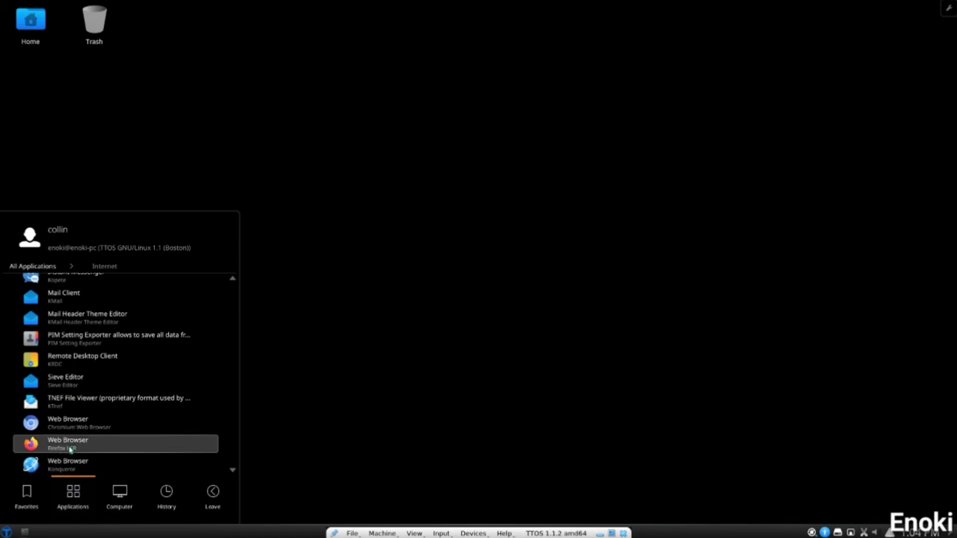
left_click(33, 267)
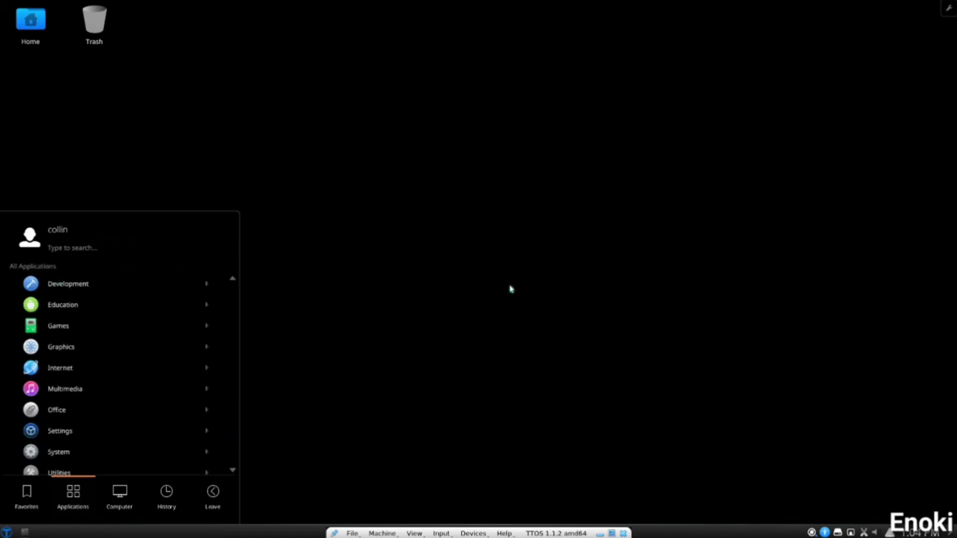
left_click(112, 395)
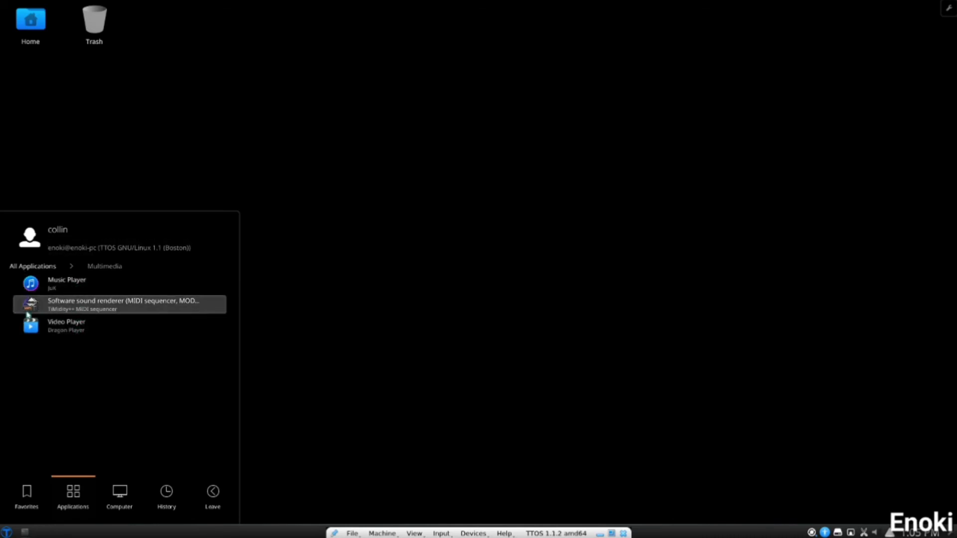
left_click(30, 268)
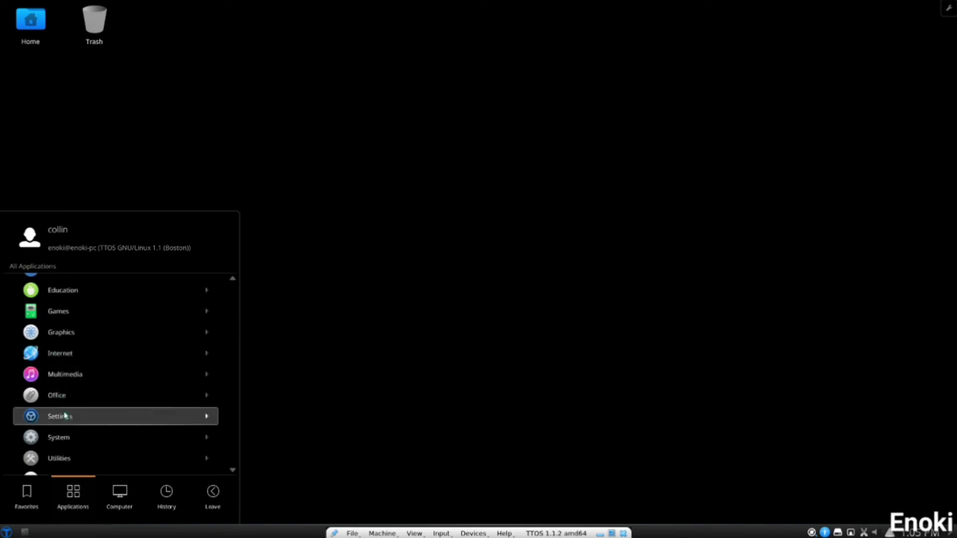
Look through the Office applications and the Settings group.
scroll(72, 405, "down", 2)
left_click(77, 359)
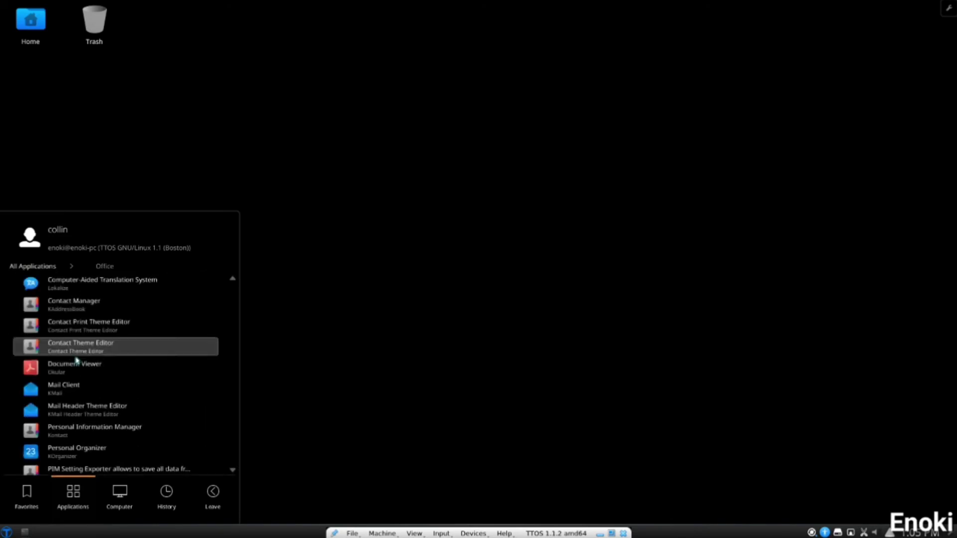
scroll(82, 333, "down", 3)
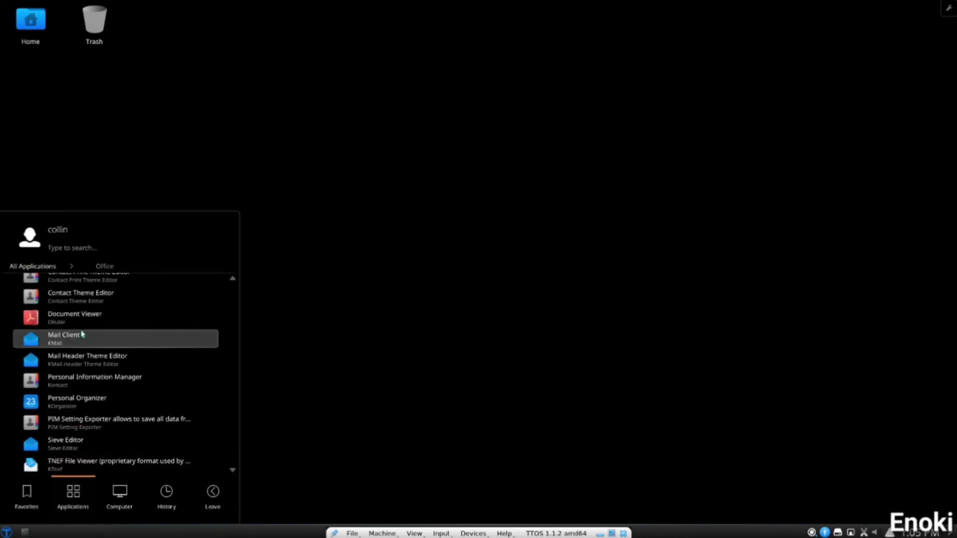
scroll(82, 333, "up", 2)
scroll(82, 333, "up", 1)
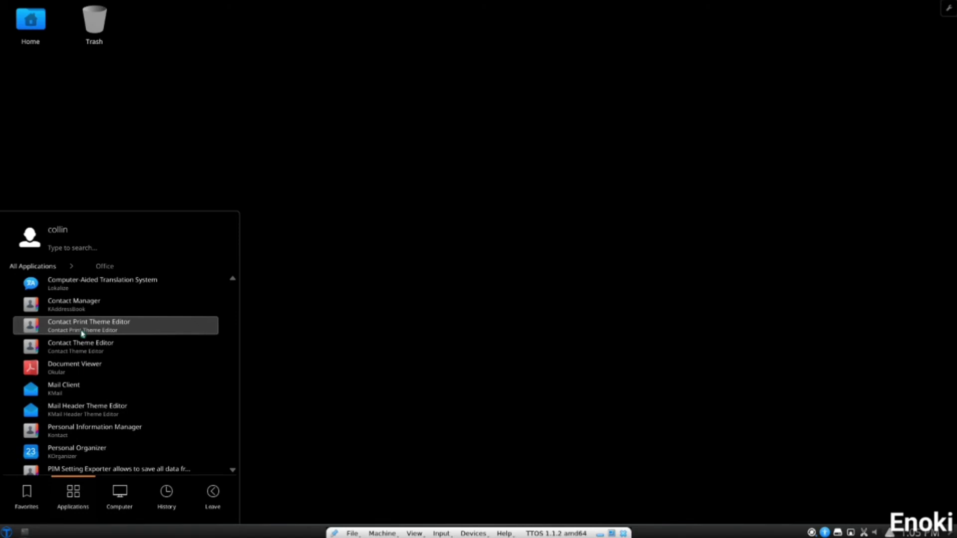
left_click(50, 268)
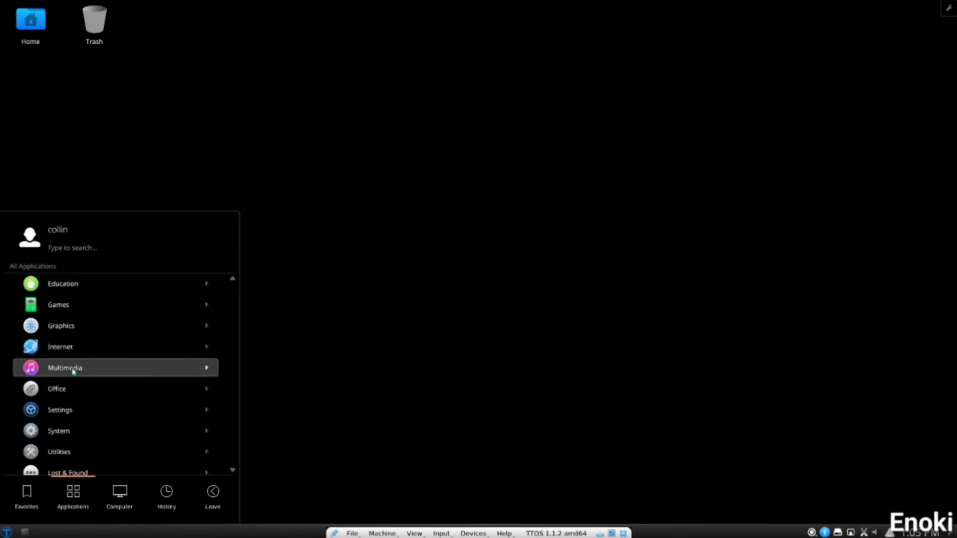
left_click(88, 410)
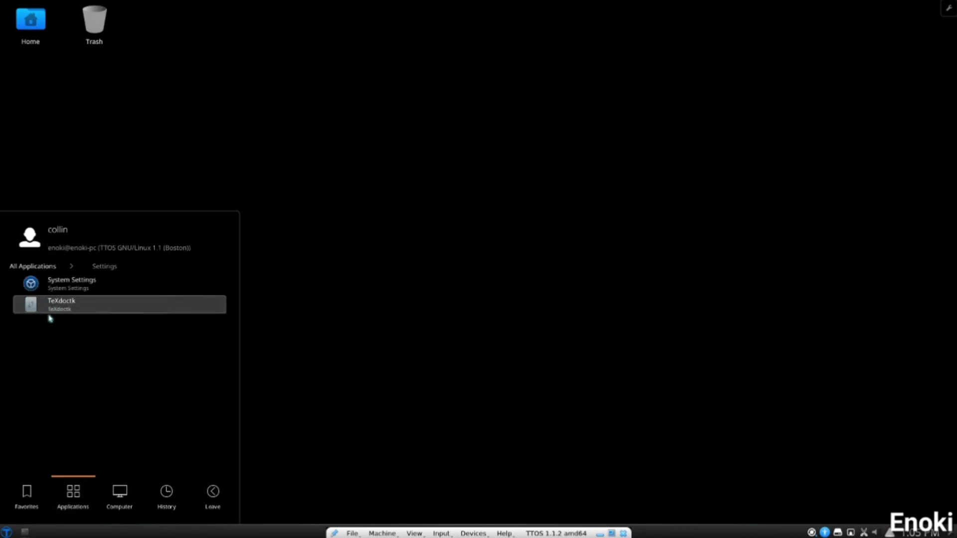
left_click(33, 266)
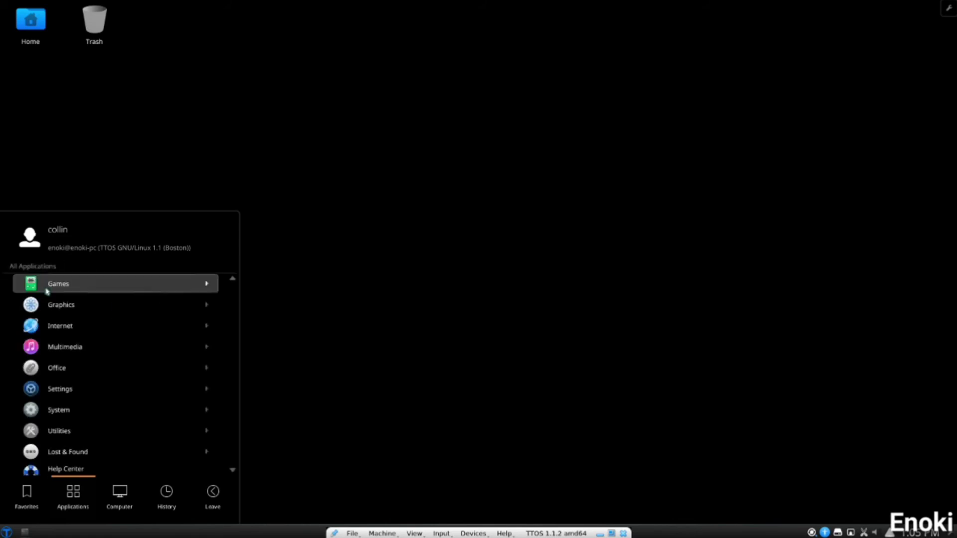
Look through the System applications down to the wallet management tool.
left_click(69, 407)
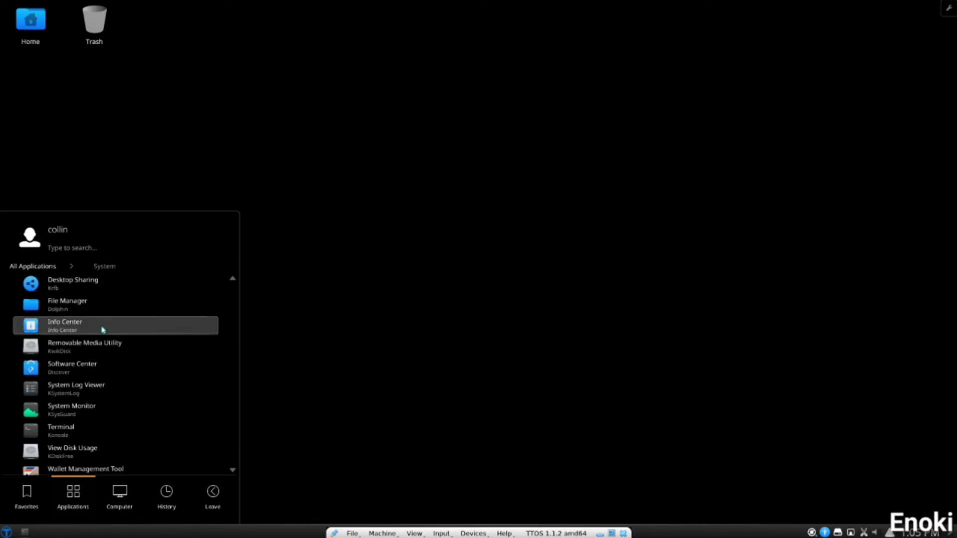
scroll(103, 330, "down", 1)
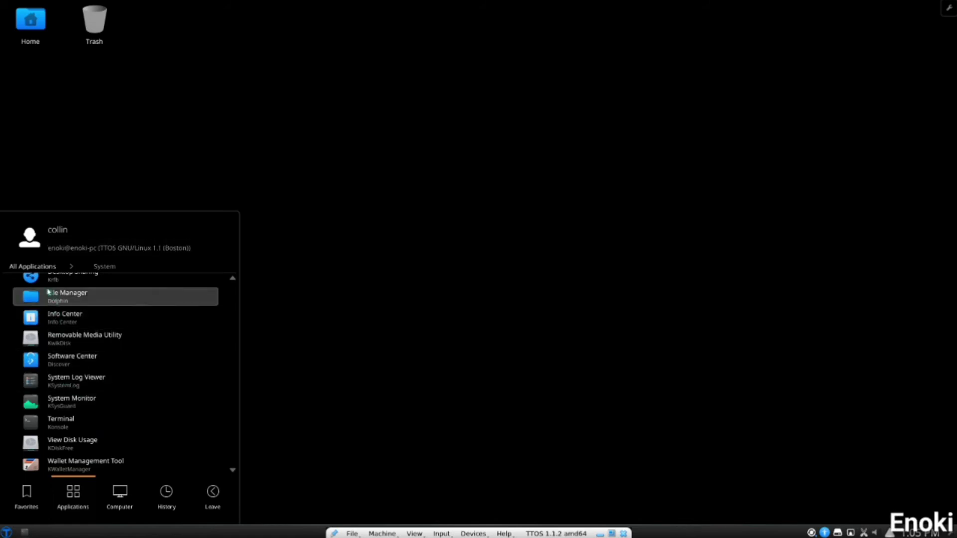
left_click(43, 267)
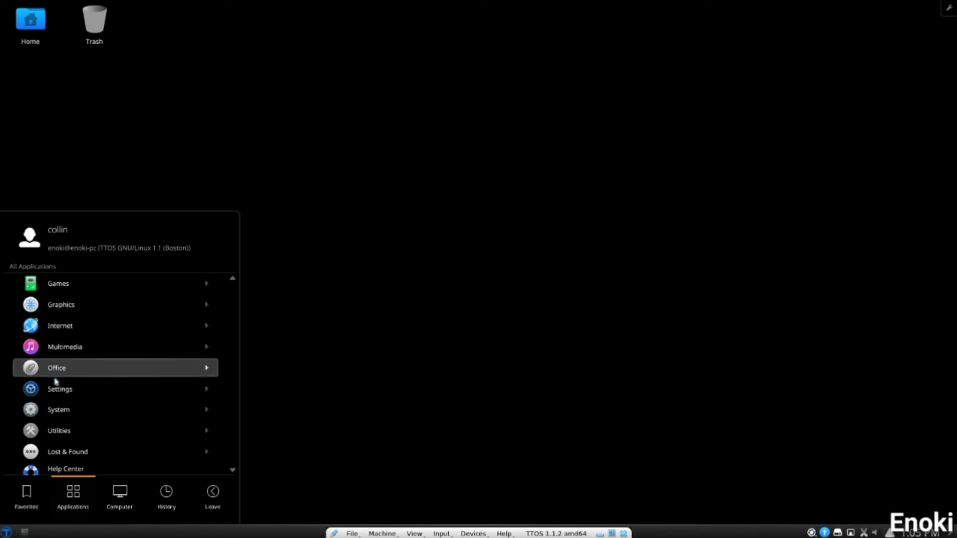
left_click(65, 411)
left_click(25, 264)
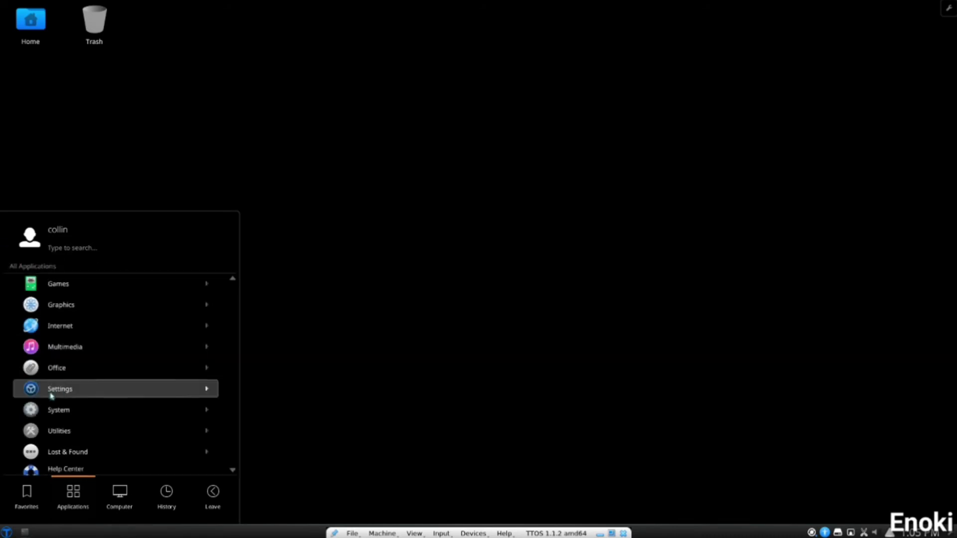
Look through the Utilities applications down to the end of the group and back up.
left_click(60, 439)
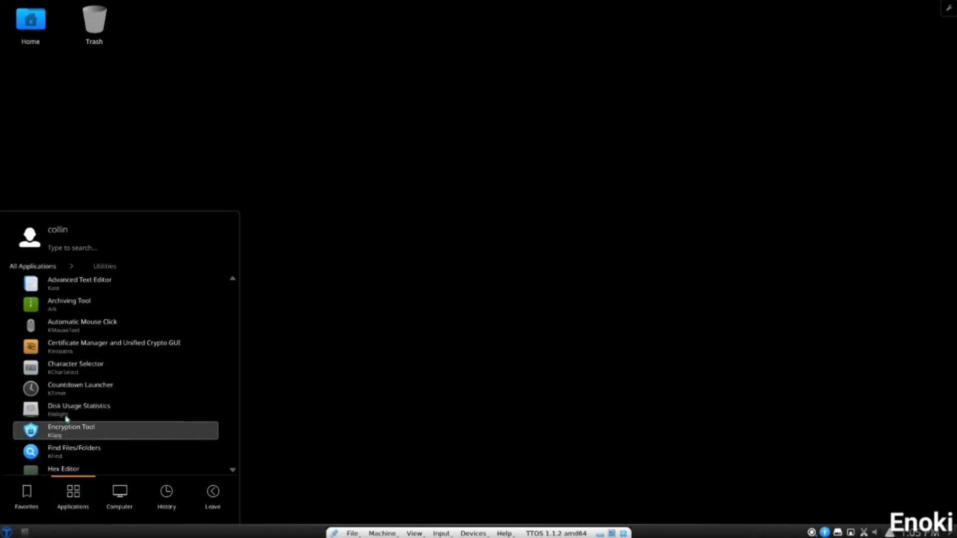
scroll(62, 299, "down", 5)
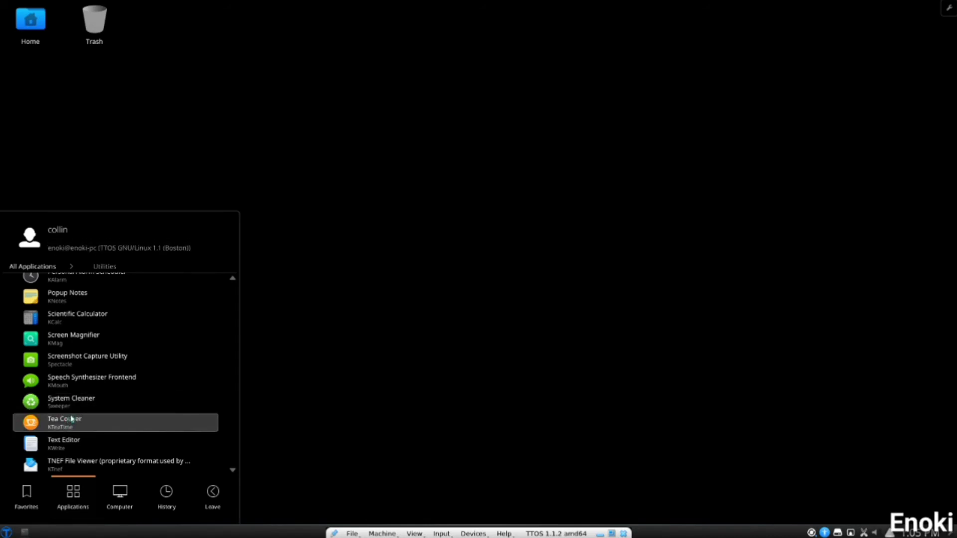
scroll(72, 419, "up", 2)
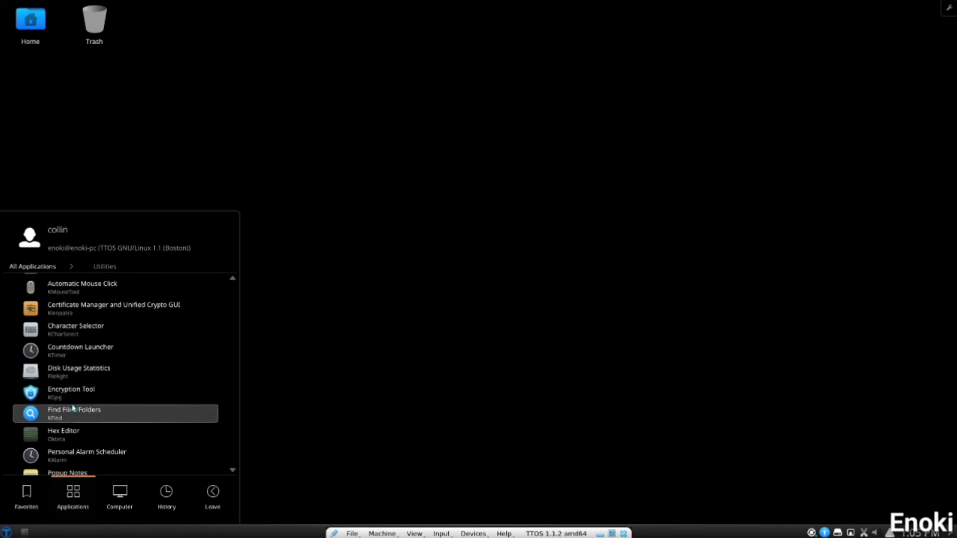
scroll(72, 392, "up", 2)
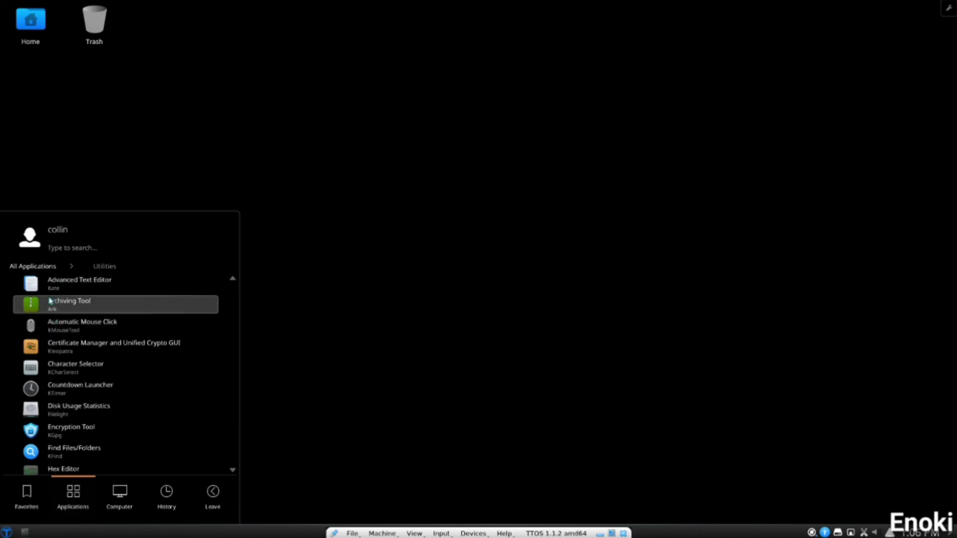
left_click(44, 266)
Look at the Lost & Found group, recheck the list of application categories and close the application launcher.
scroll(93, 399, "down", 1)
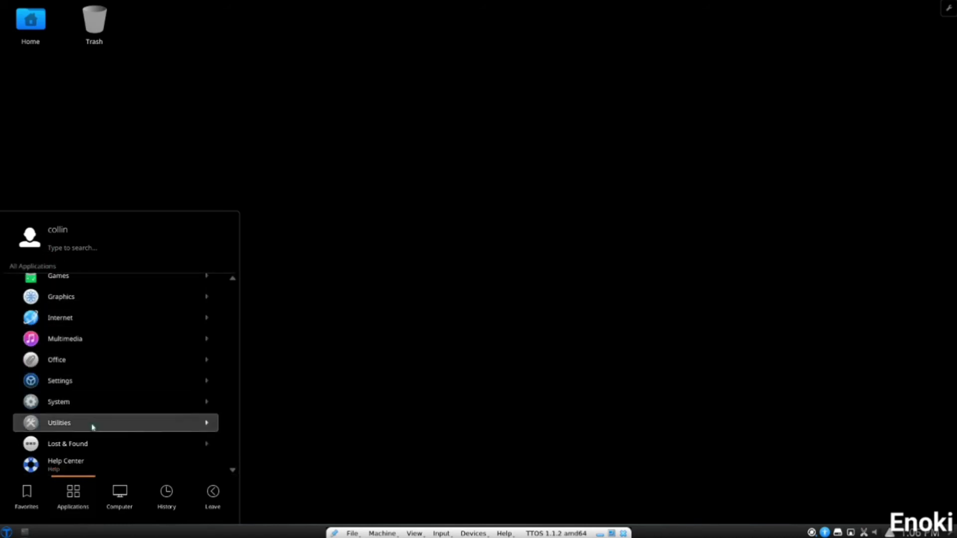
left_click(90, 439)
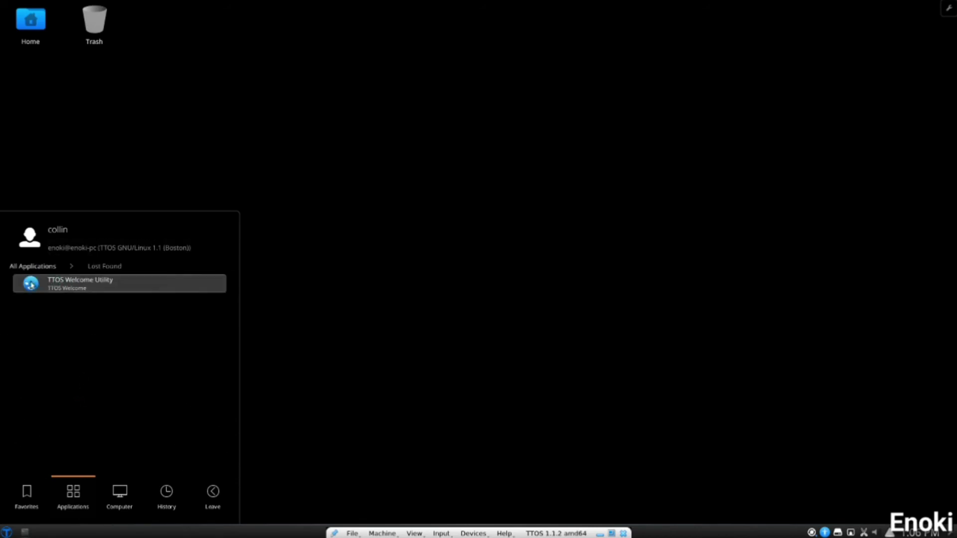
left_click(48, 266)
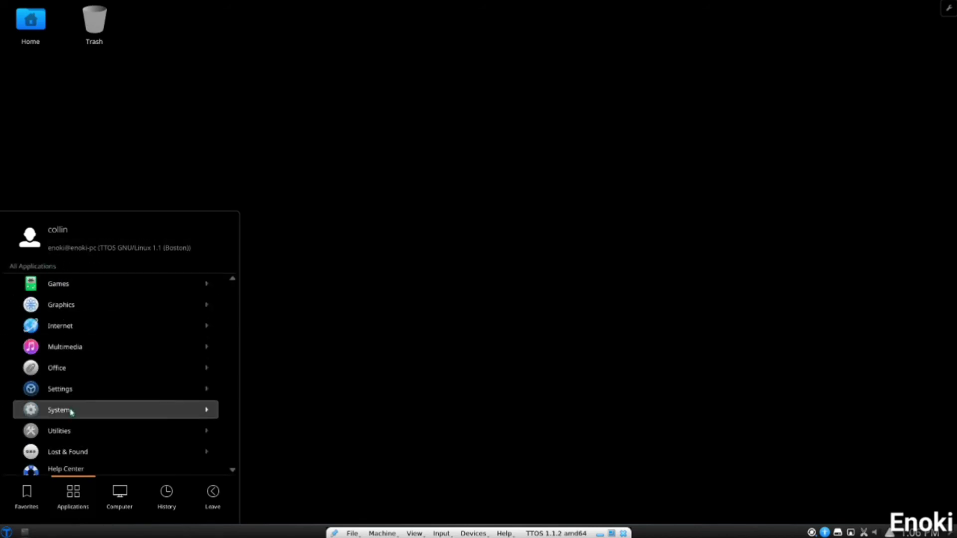
scroll(75, 443, "down", 1)
scroll(74, 444, "up", 2)
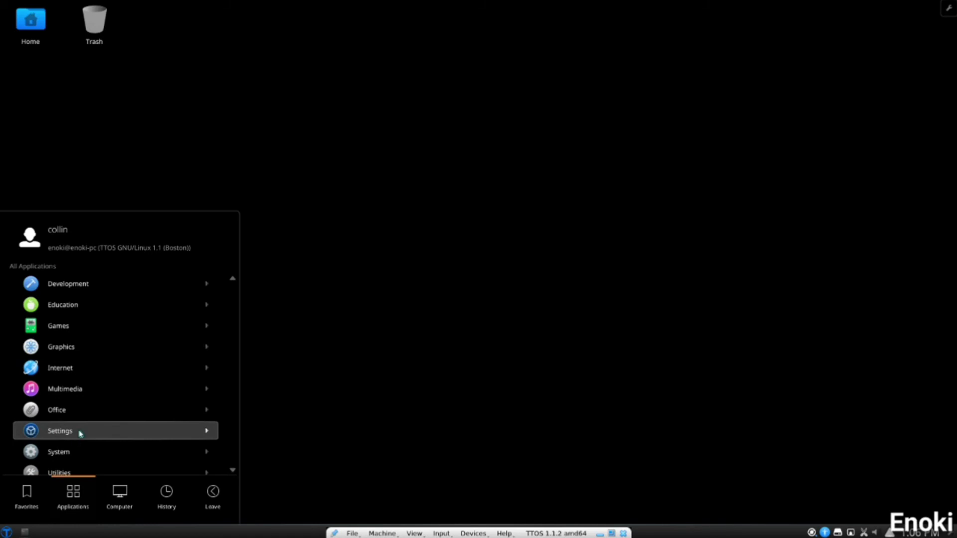
left_click(367, 142)
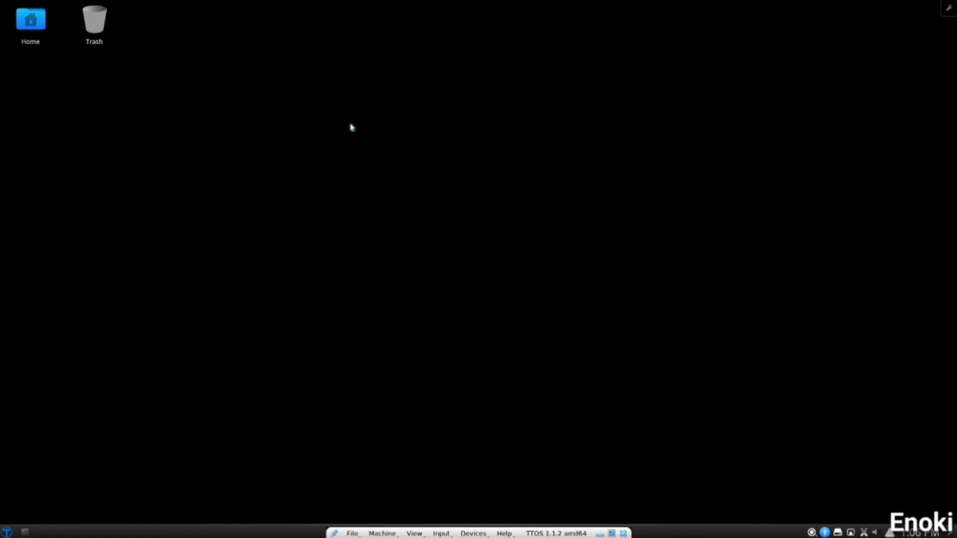
Open the desktop configuration, set the wallpaper type to Image and apply the wooden planks by the lake picture.
right_click(145, 411)
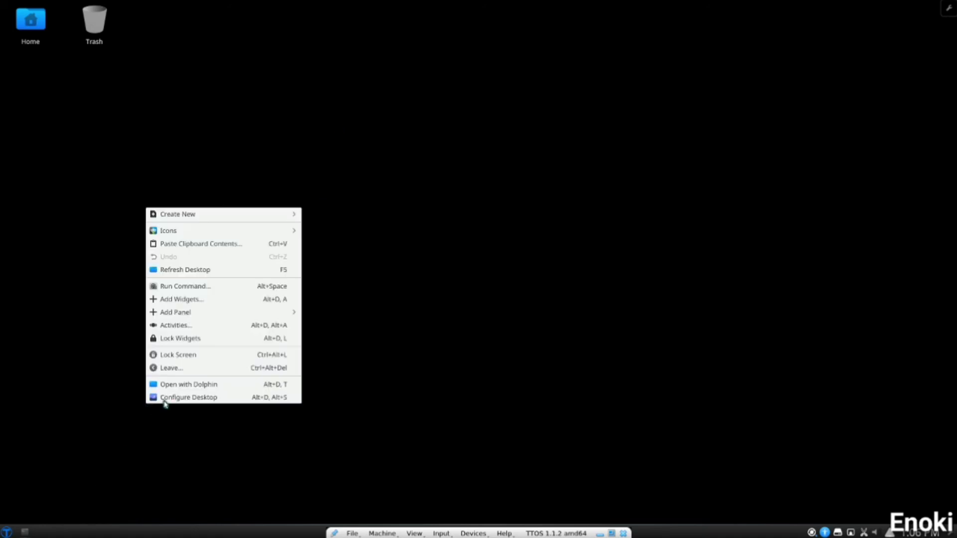
left_click(218, 401)
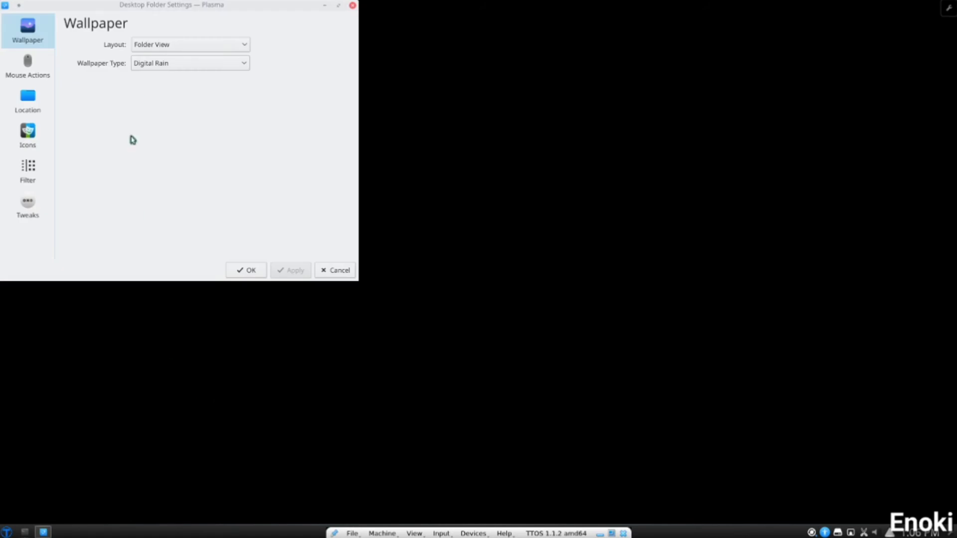
left_click(230, 65)
scroll(219, 124, "down", 3)
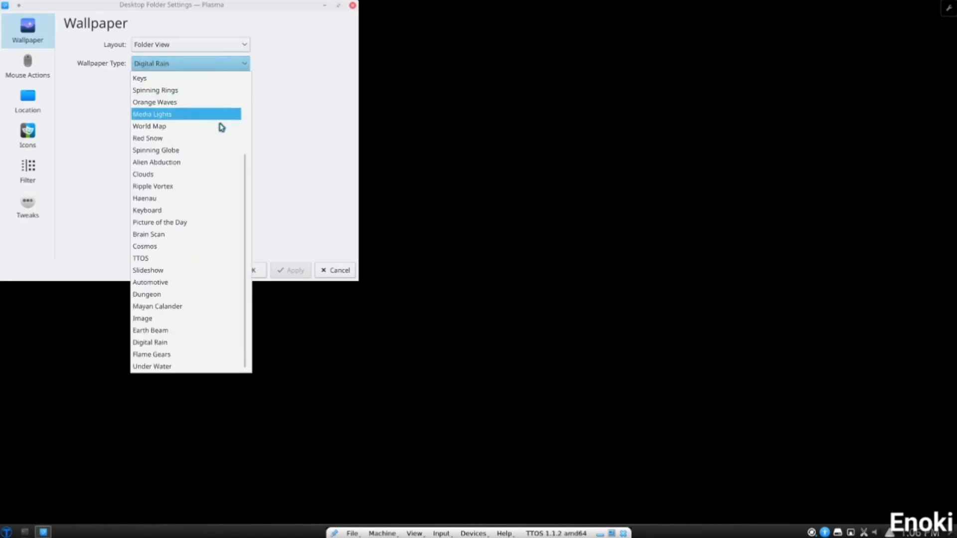
left_click(188, 321)
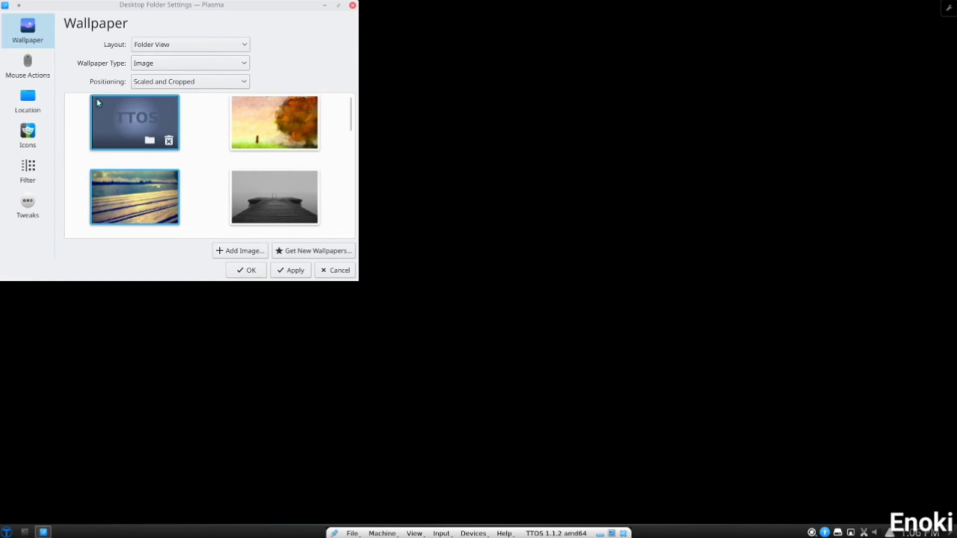
left_click(294, 270)
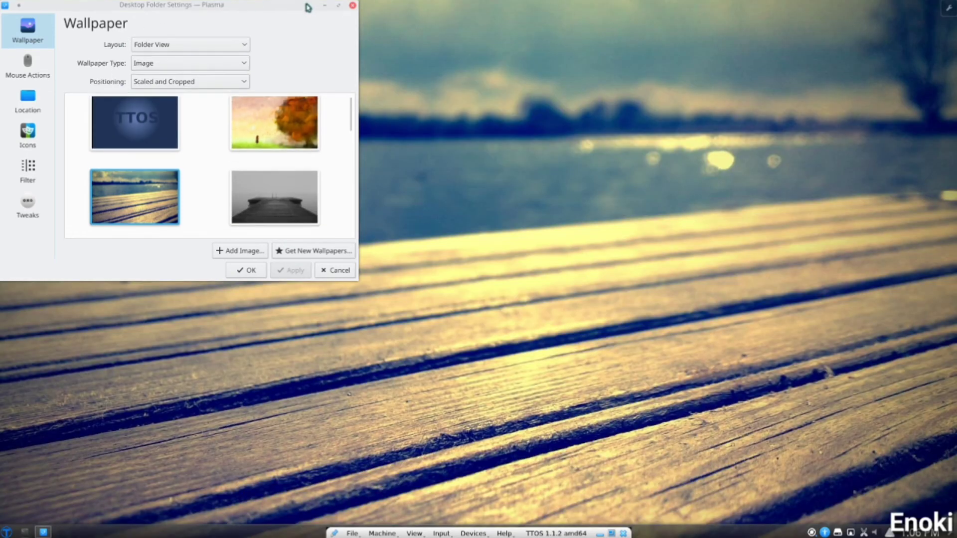
Set the wallpaper type to Media Lights, apply it and close the desktop settings.
left_click_drag(308, 7, 547, 45)
left_click(442, 100)
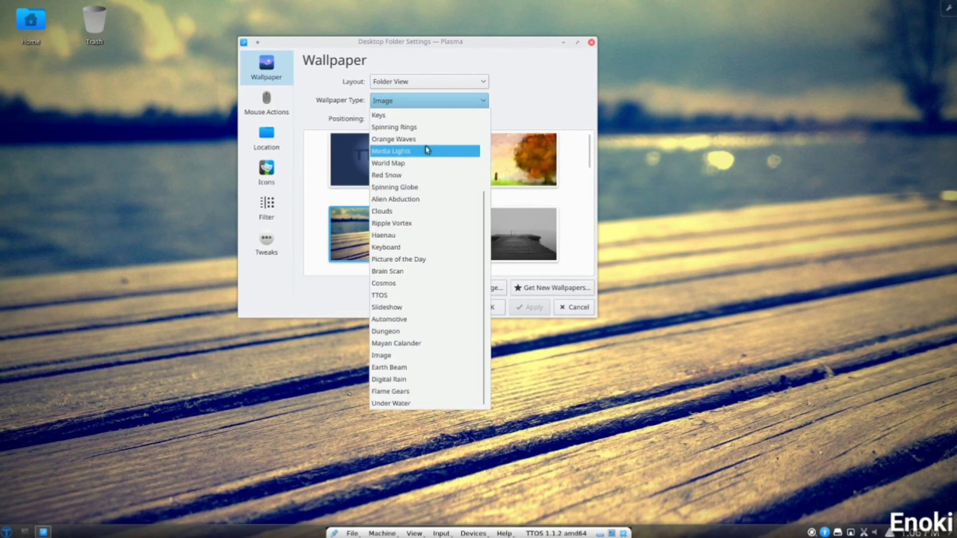
left_click(427, 150)
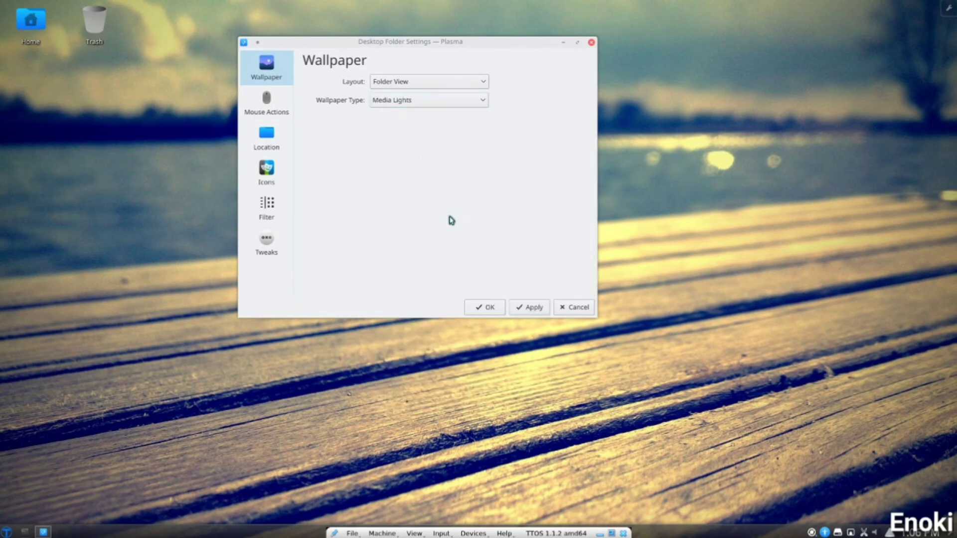
left_click(523, 308)
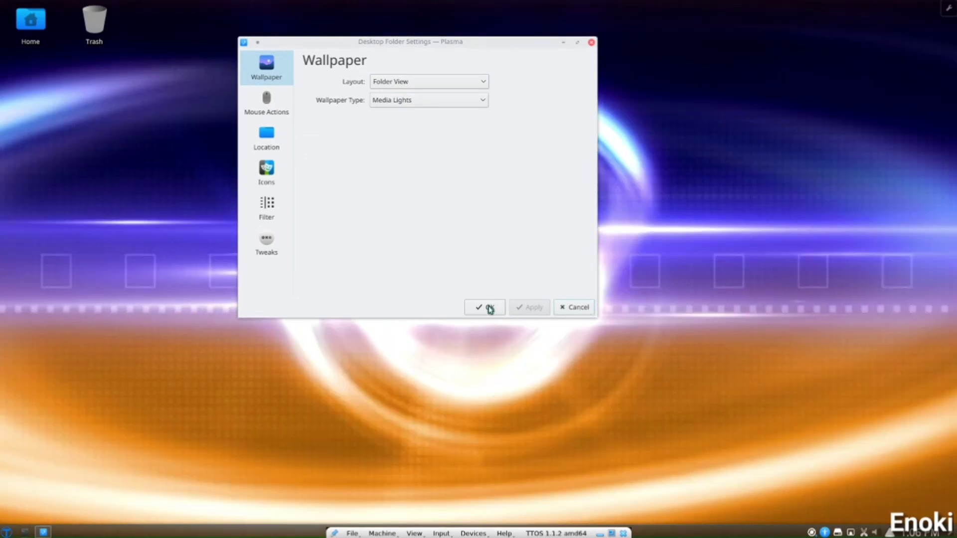
left_click(490, 308)
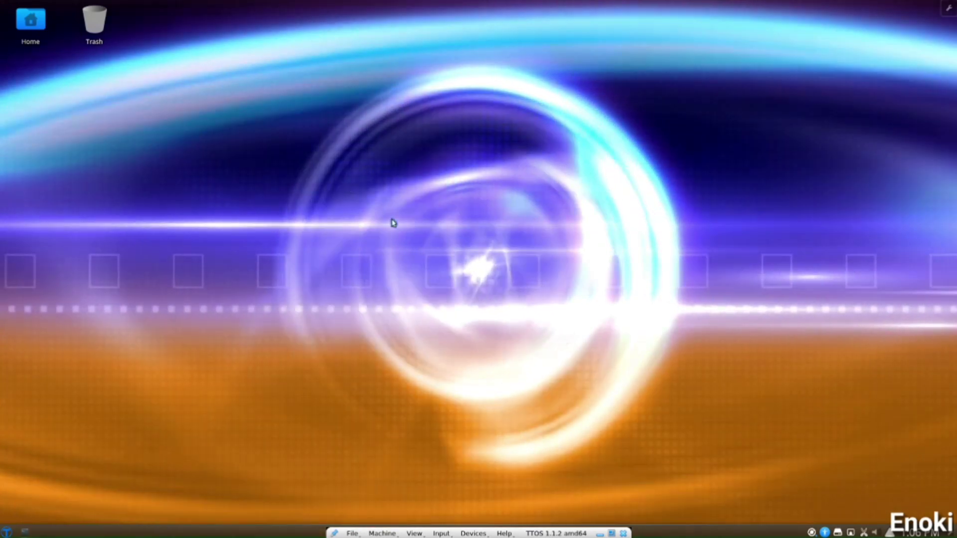
left_click_drag(320, 171, 746, 378)
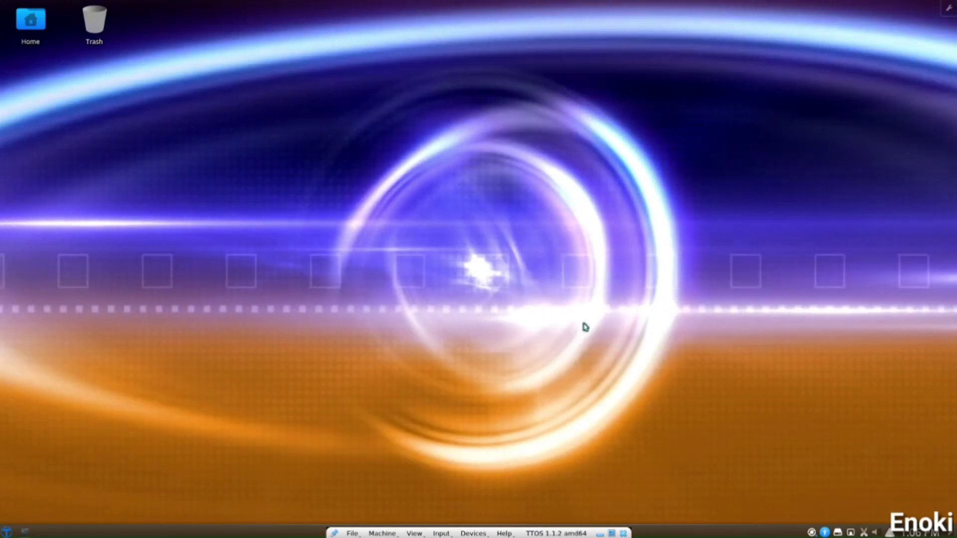
left_click_drag(745, 342, 280, 213)
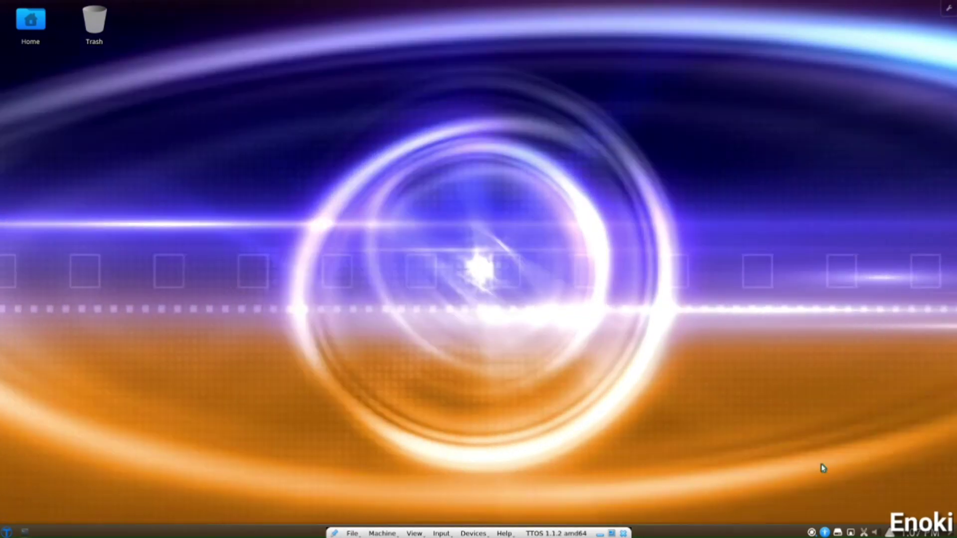
left_click_drag(864, 496, 285, 85)
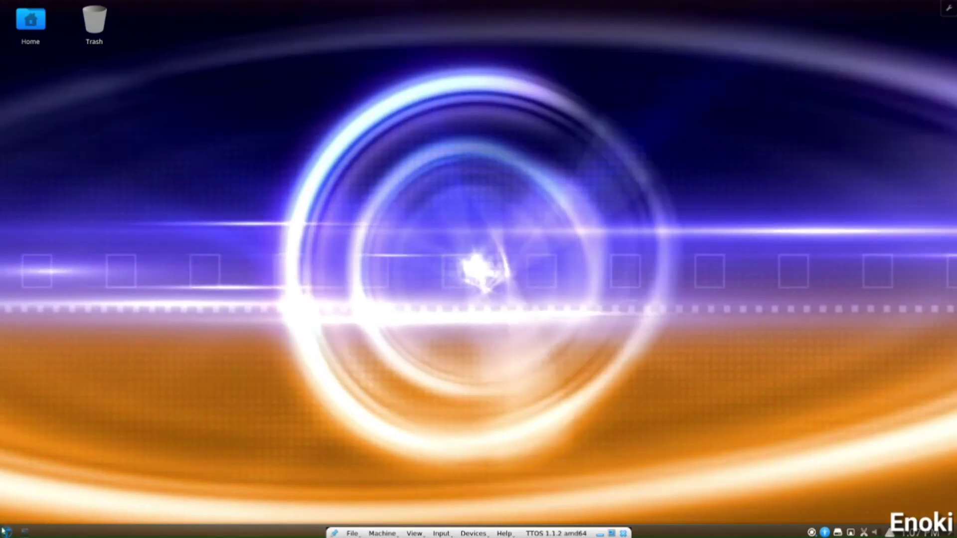
Log out of the current desktop session through the application launcher and confirm the logout.
left_click(5, 531)
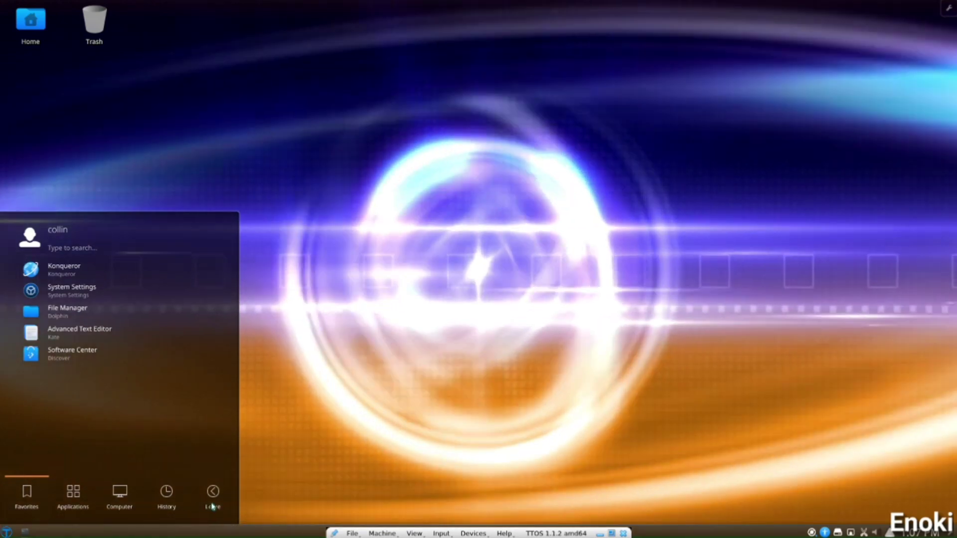
left_click(211, 507)
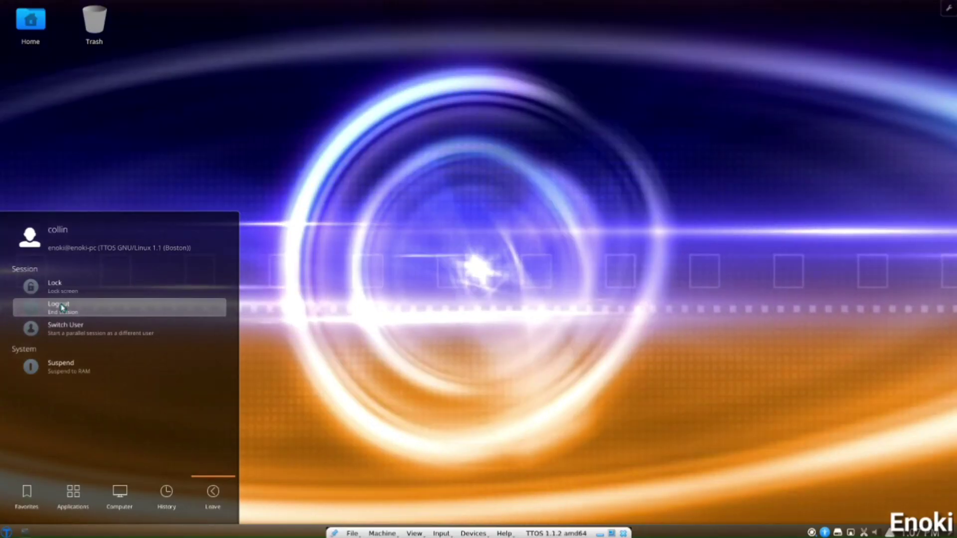
left_click(62, 307)
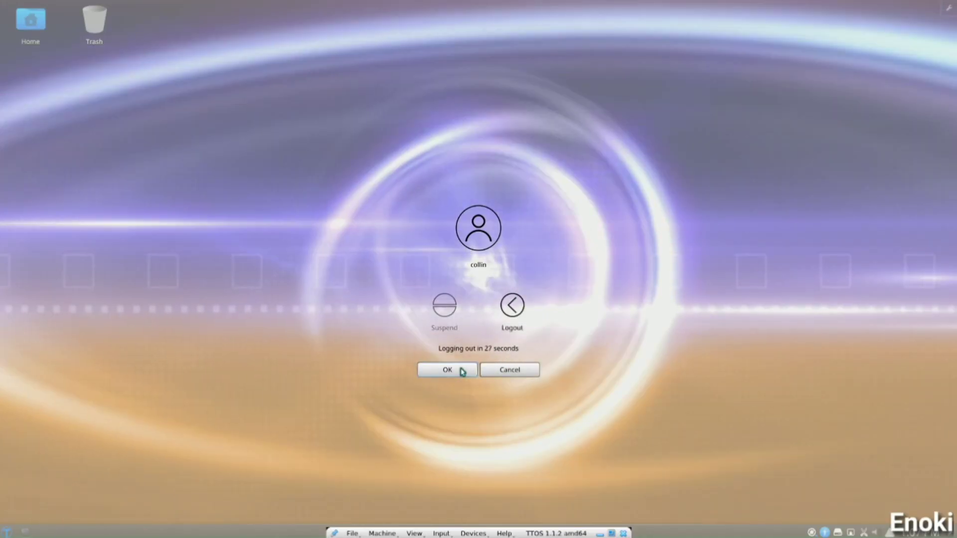
left_click(459, 370)
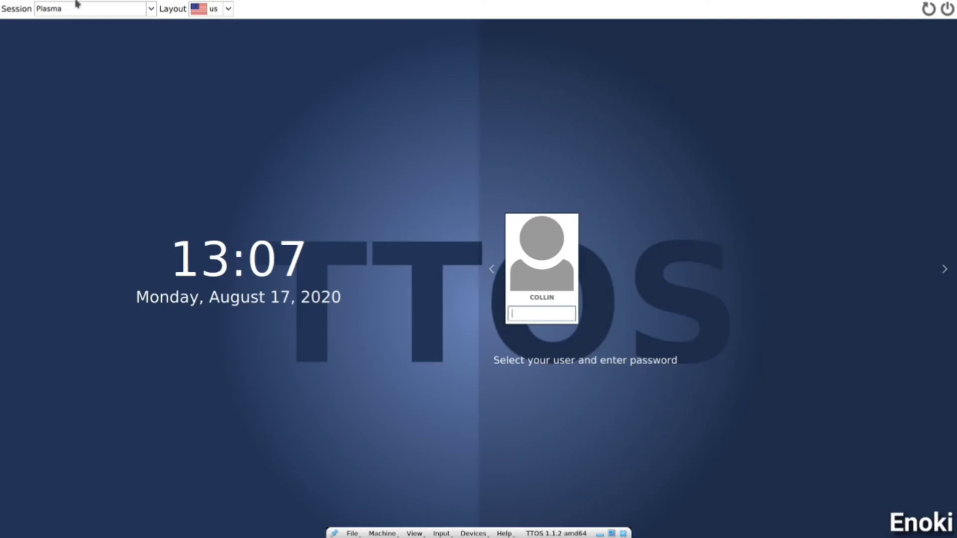
Check which desktop sessions are offered on the login screen and close the session list.
left_click(150, 8)
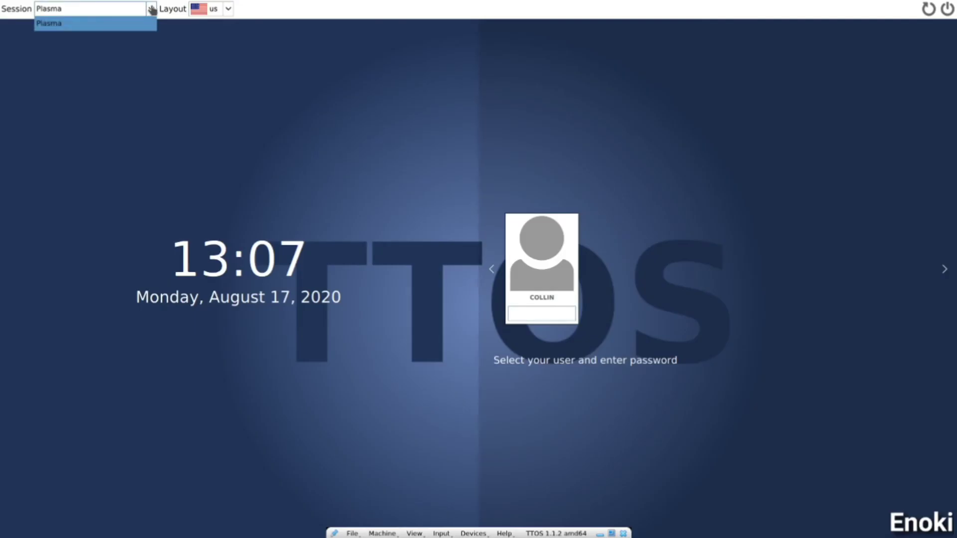
left_click(152, 9)
left_click(152, 9)
left_click(152, 10)
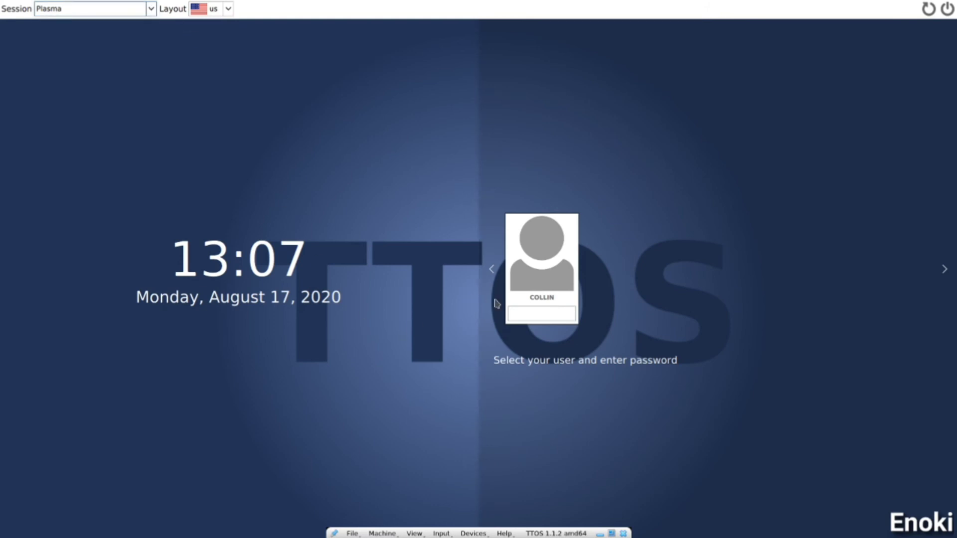
Enter the account password to log back in to the Plasma session and dismiss the wired connection notification.
left_click(527, 313)
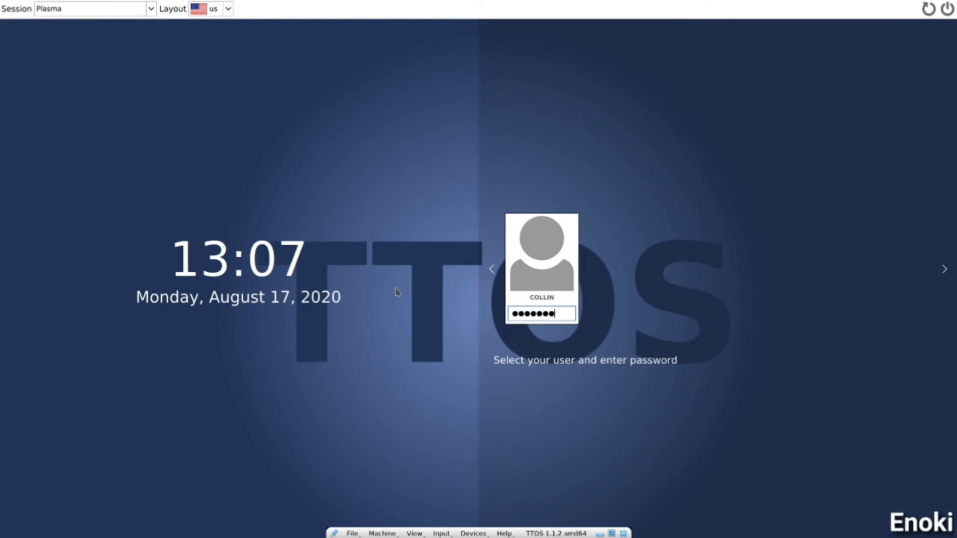
key("Return")
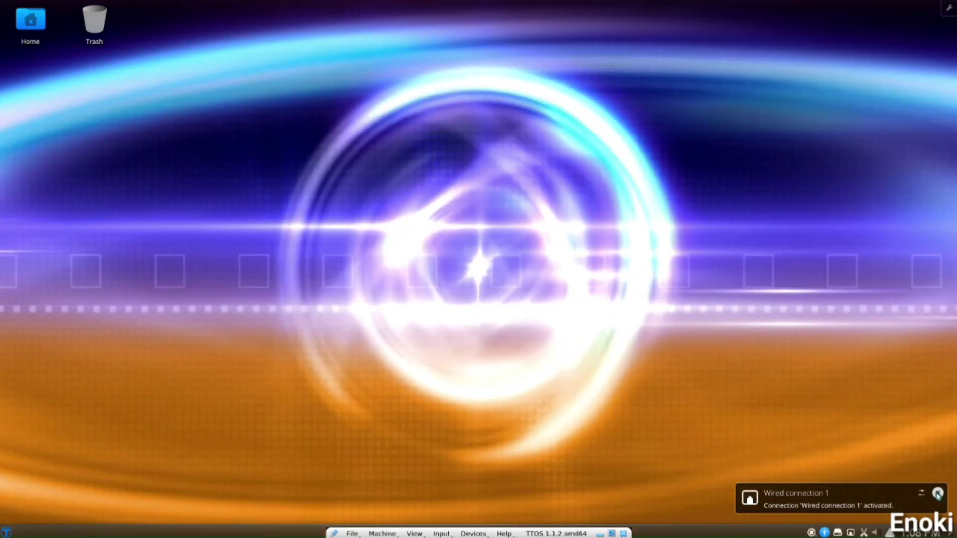
left_click(937, 494)
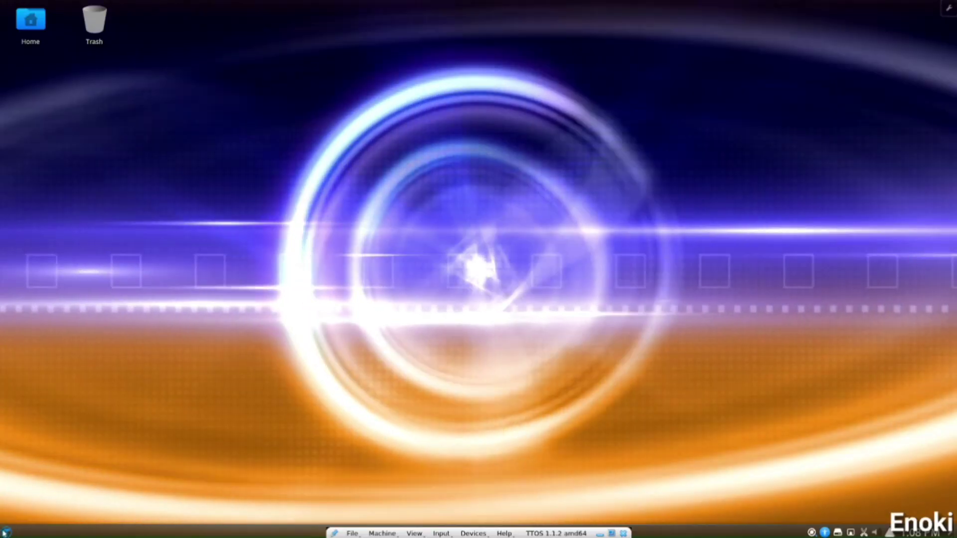
Look through the launcher's Applications, Computer and History sections, return to Favorites and close the launcher.
left_click(6, 532)
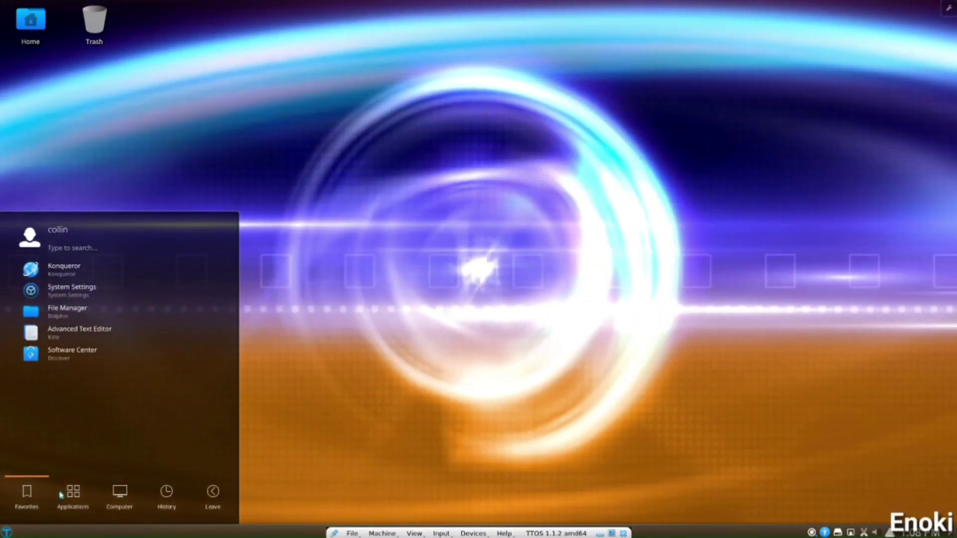
mouse_move(60, 493)
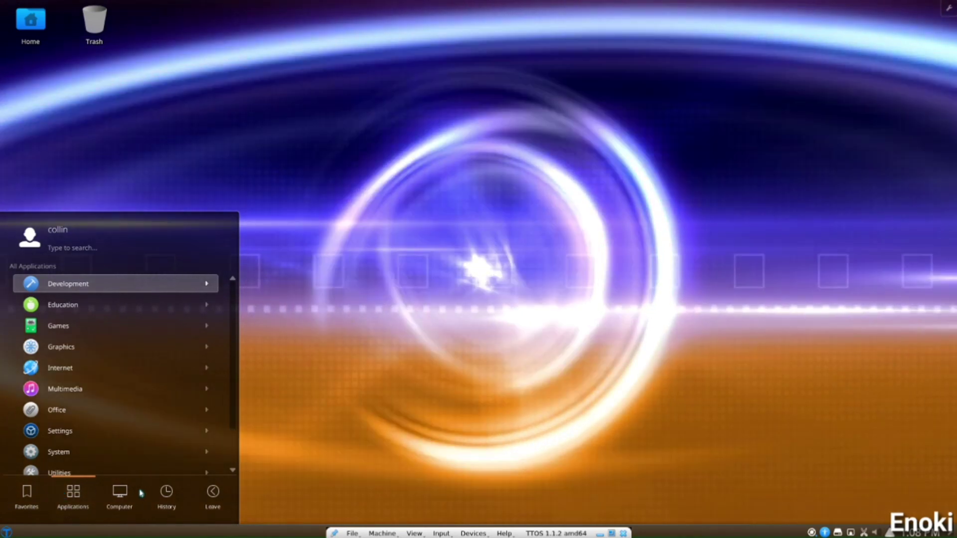
mouse_move(129, 501)
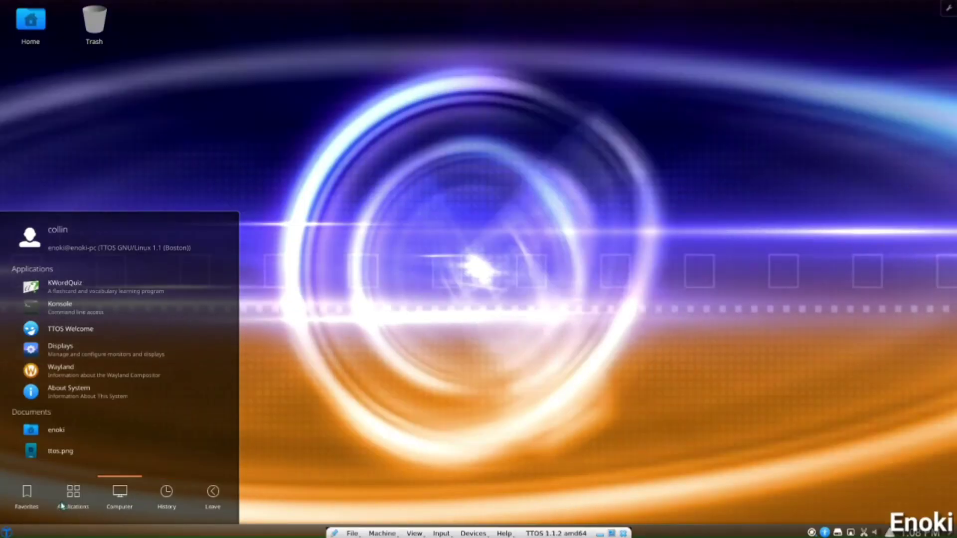
mouse_move(25, 507)
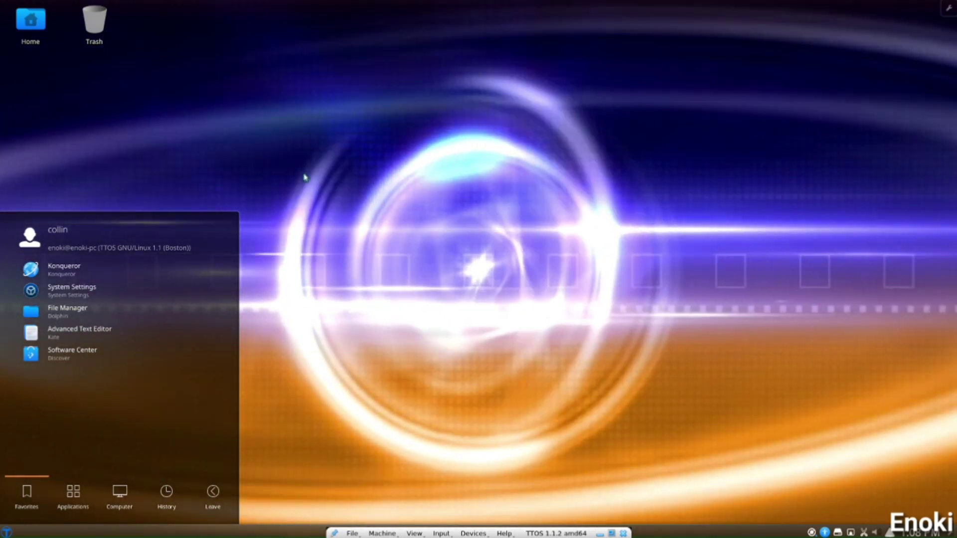
left_click(306, 178)
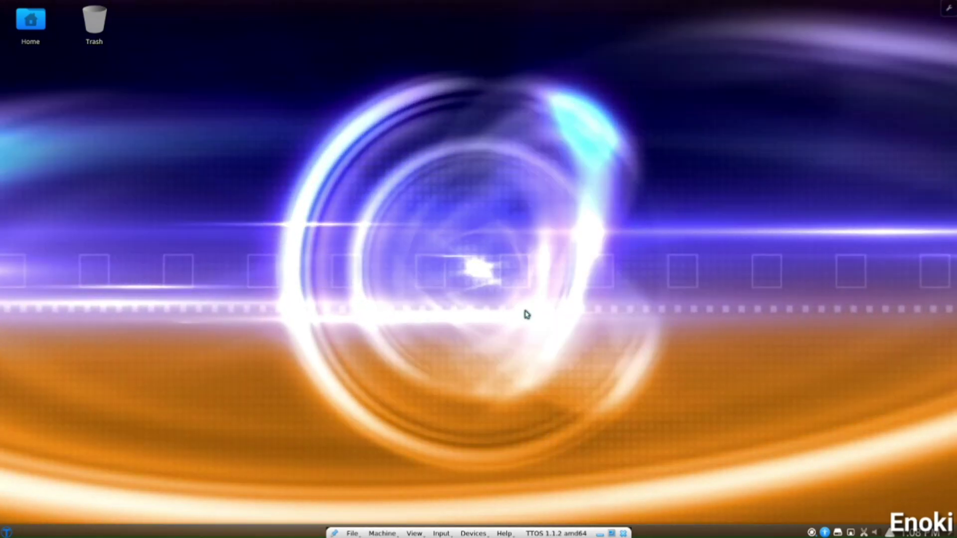
left_click_drag(527, 314, 647, 324)
left_click_drag(716, 351, 45, 231)
left_click_drag(45, 231, 613, 291)
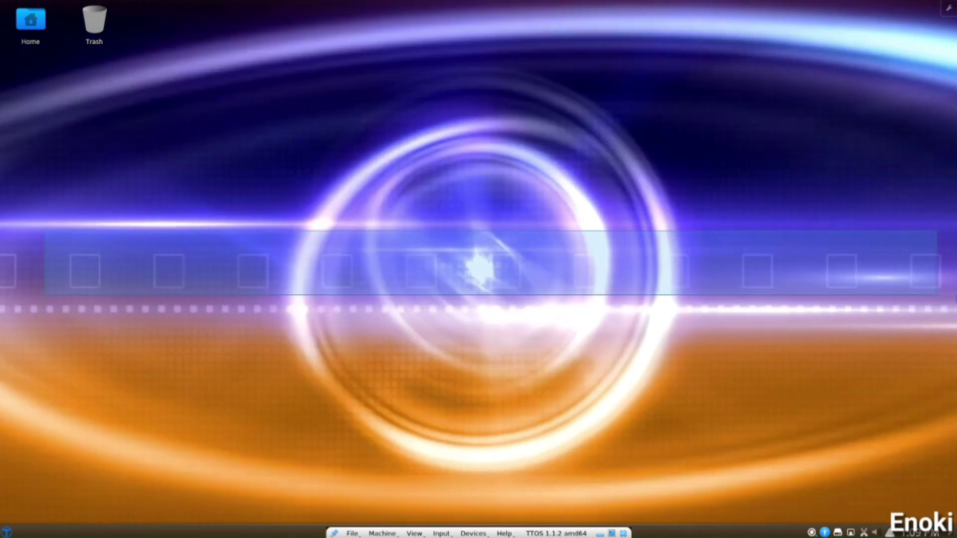
left_click_drag(937, 295, 956, 288)
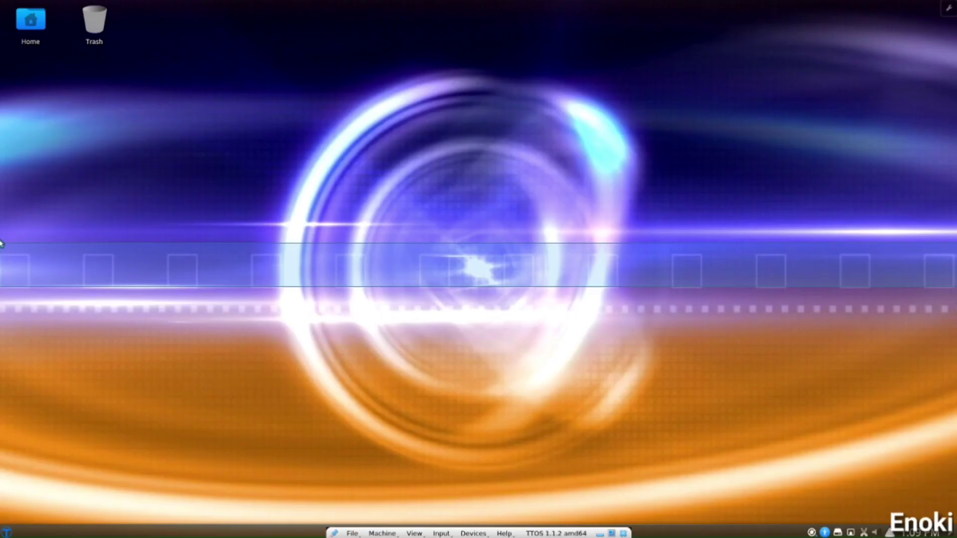
left_click_drag(0, 241, 0, 248)
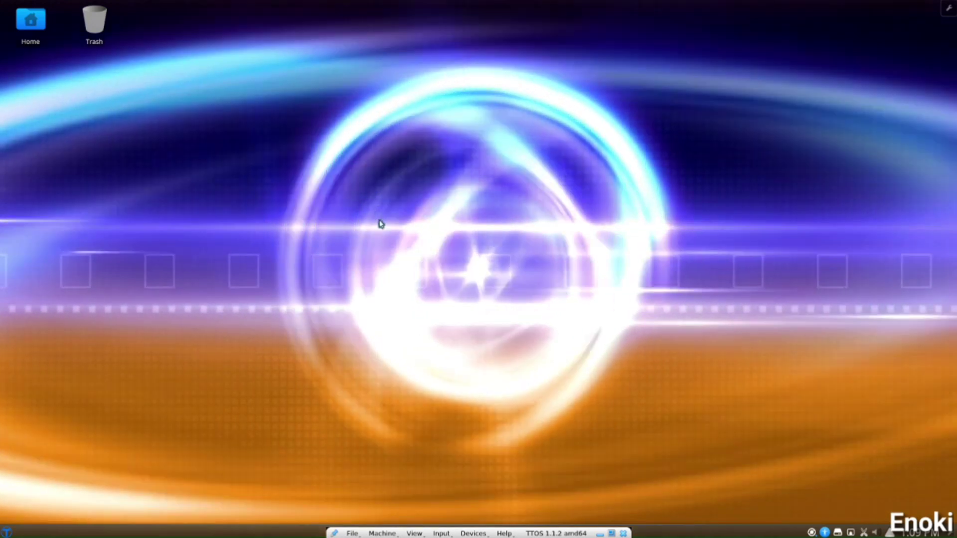
left_click_drag(375, 207, 527, 341)
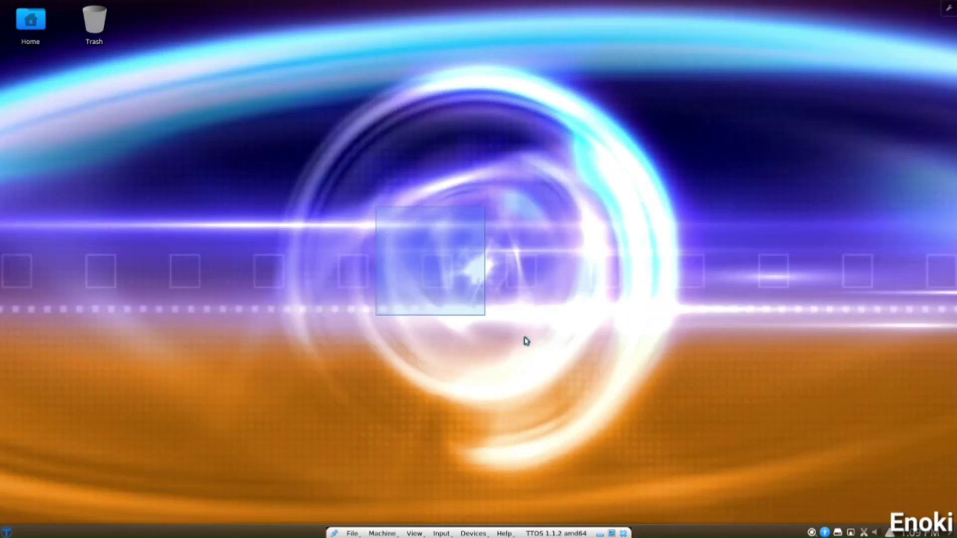
left_click_drag(761, 352, 761, 352)
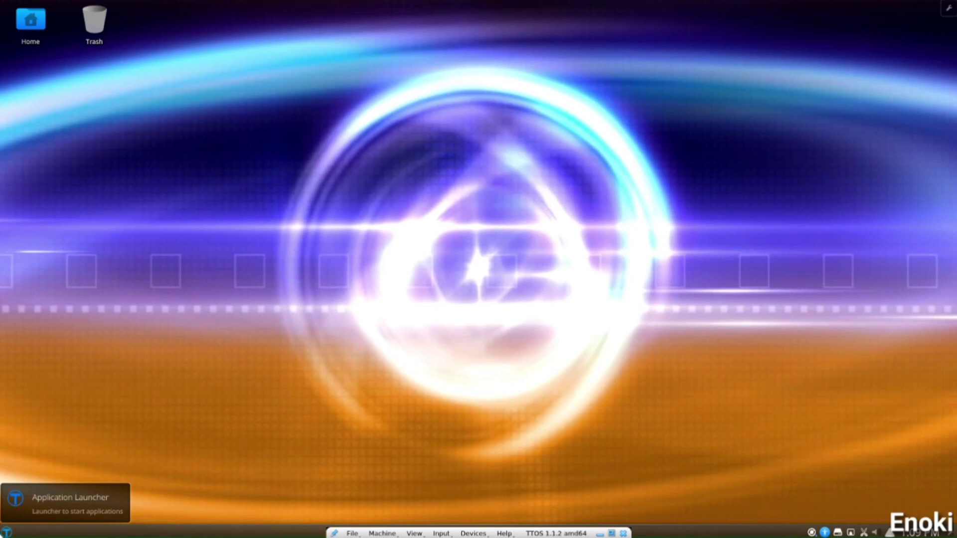
Bring up the logout confirmation from the launcher to view its options and cancel it.
left_click(7, 532)
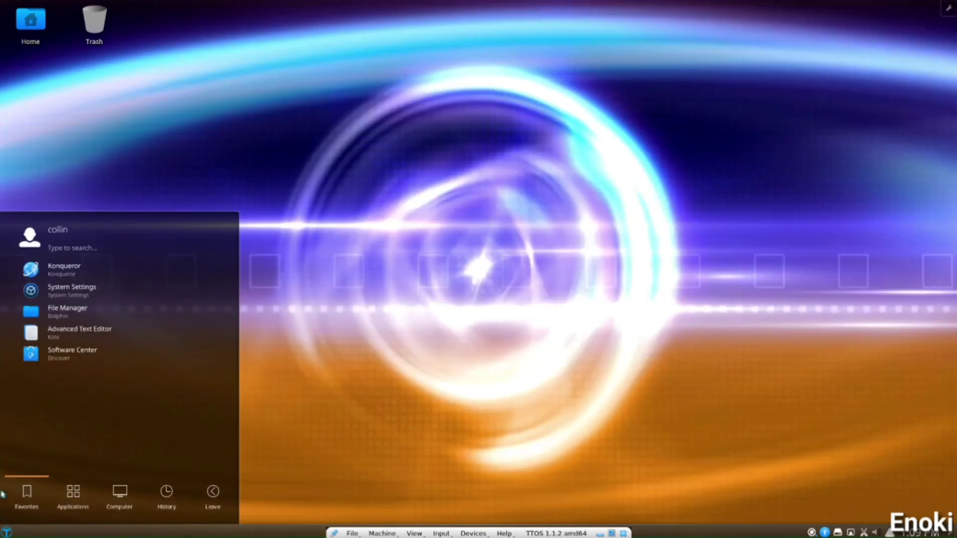
left_click(212, 491)
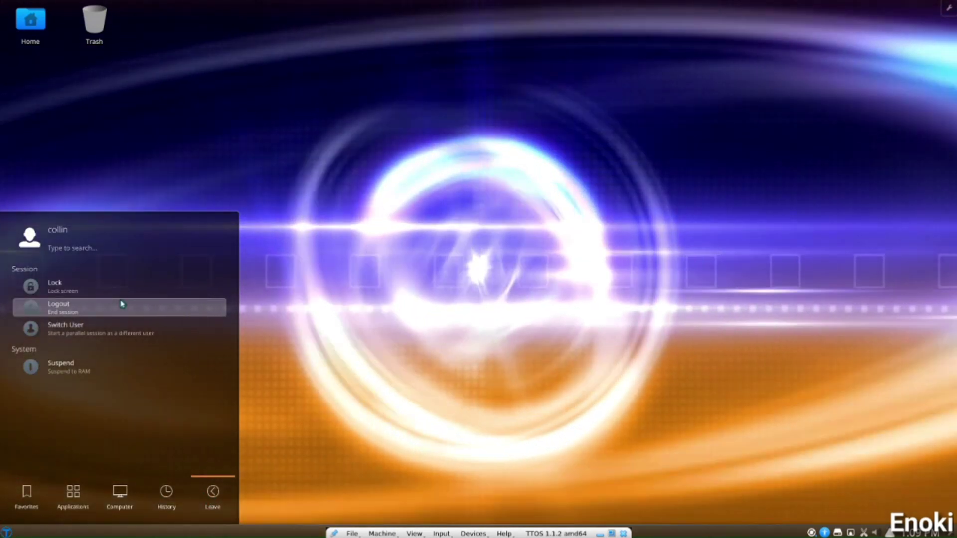
left_click(121, 304)
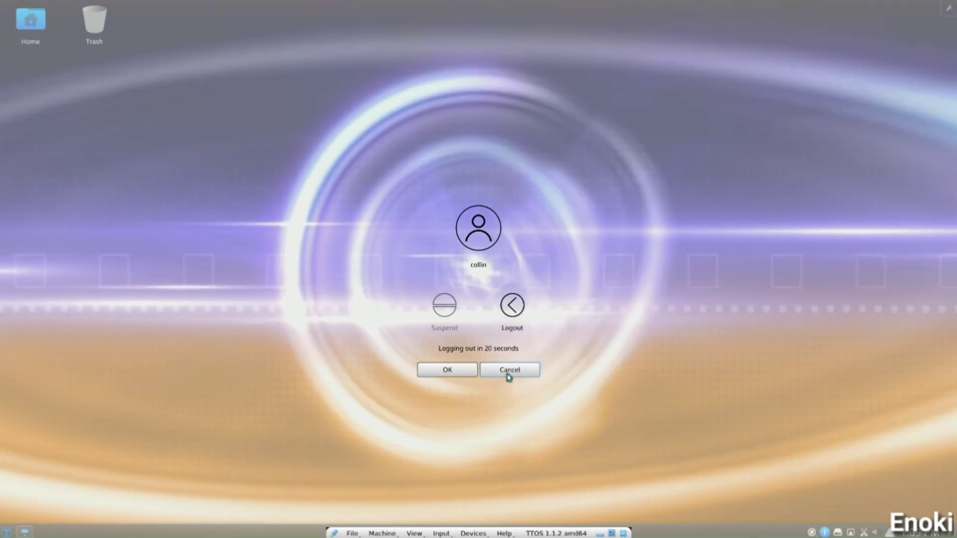
left_click(506, 372)
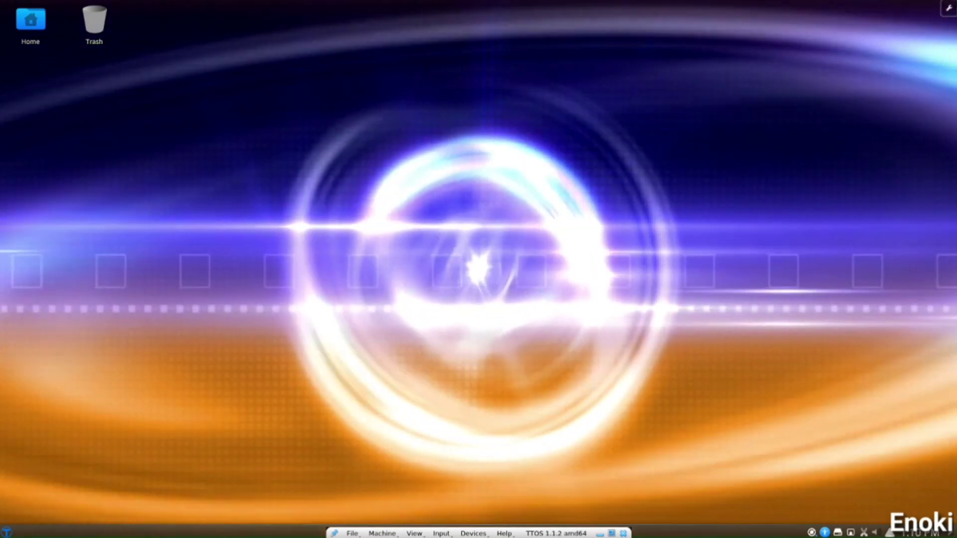
left_click(948, 9)
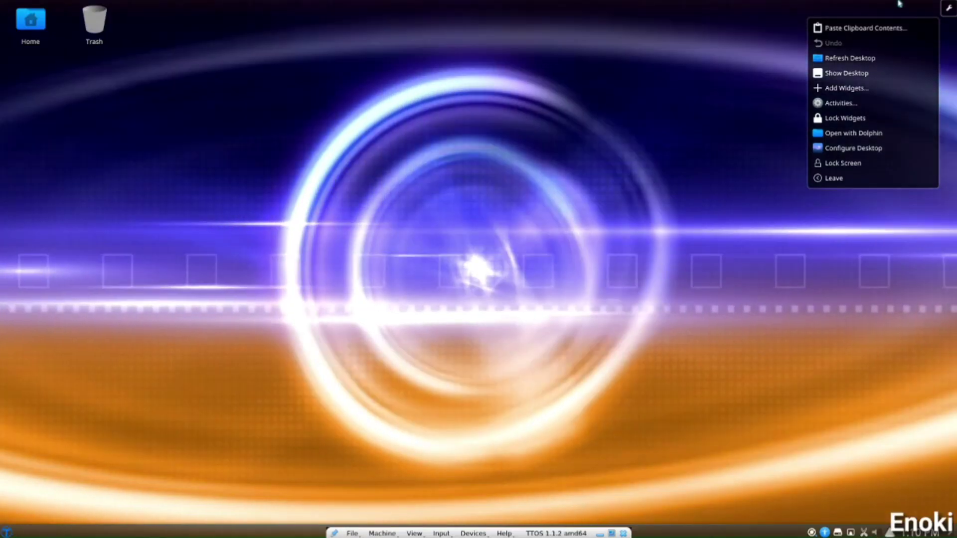
left_click(948, 7)
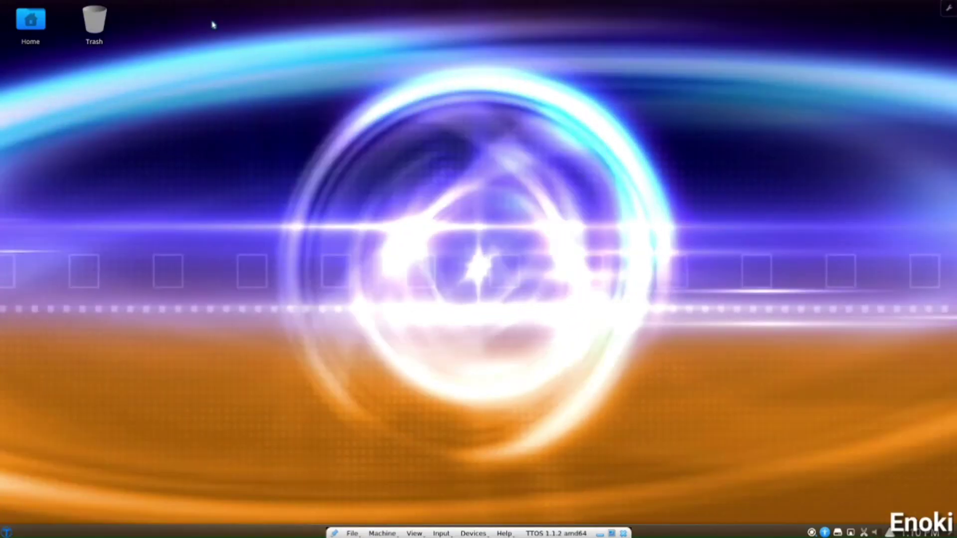
left_click_drag(196, 37, 428, 211)
left_click_drag(488, 285, 748, 499)
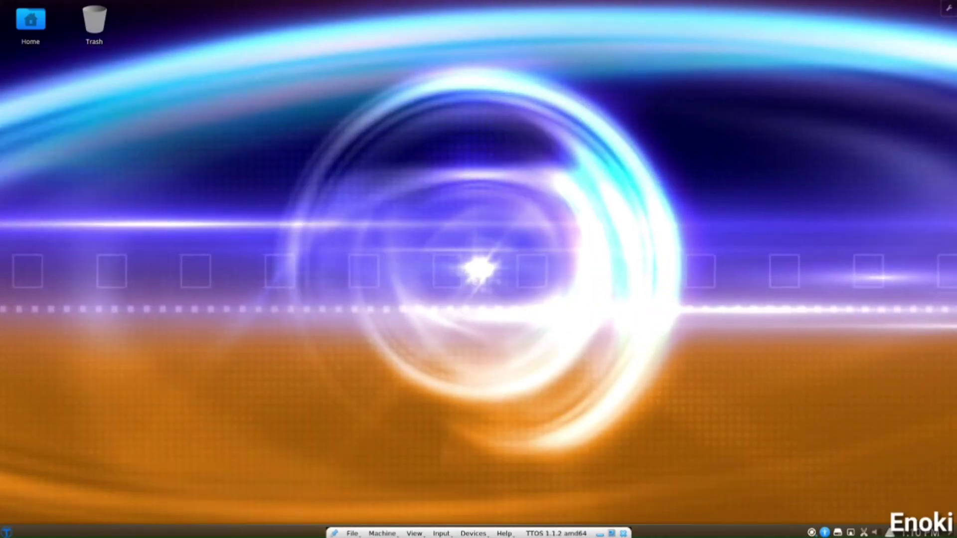
left_click(6, 533)
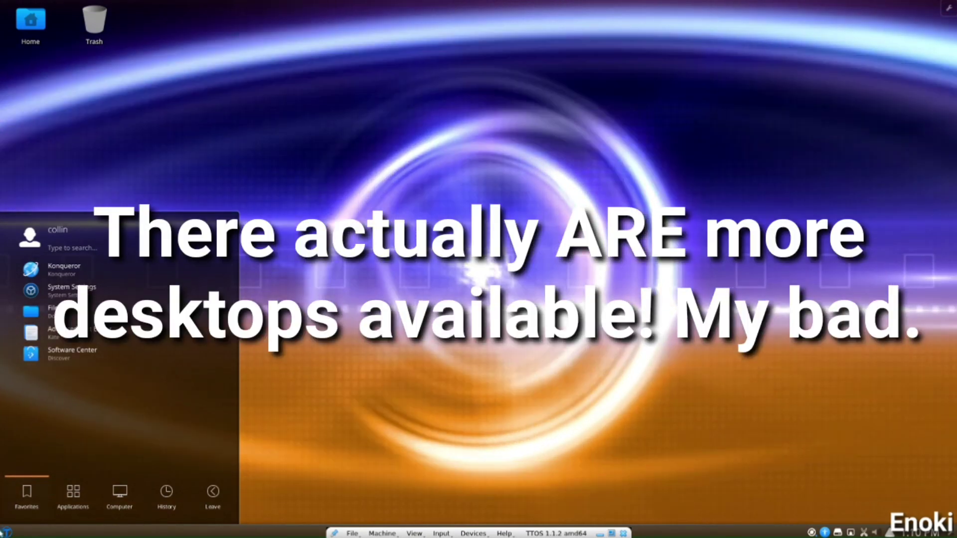
left_click(3, 533)
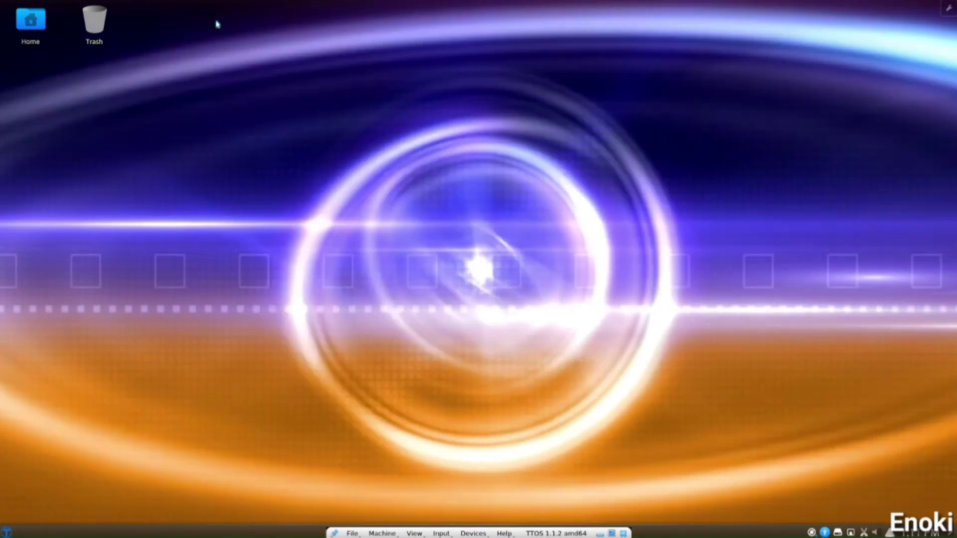
left_click_drag(231, 32, 746, 386)
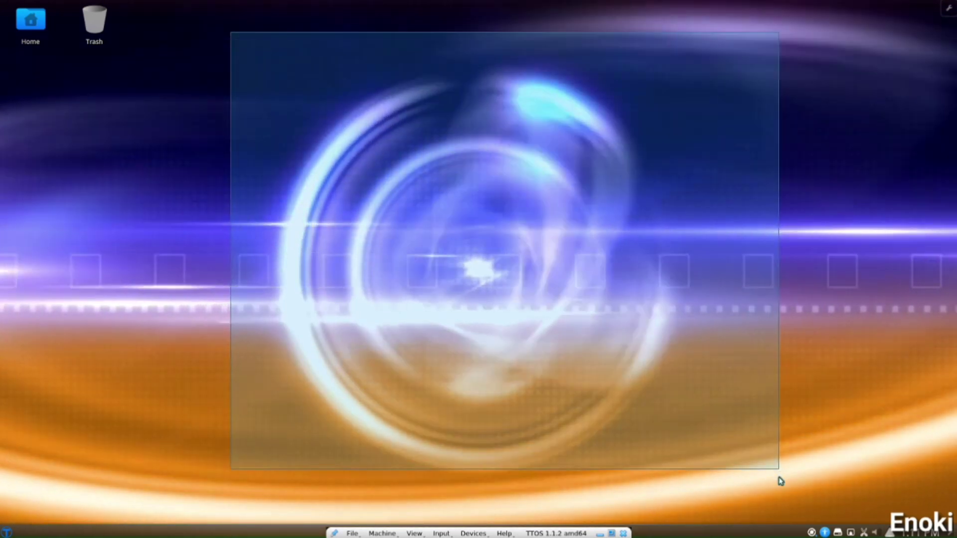
left_click_drag(781, 483, 780, 481)
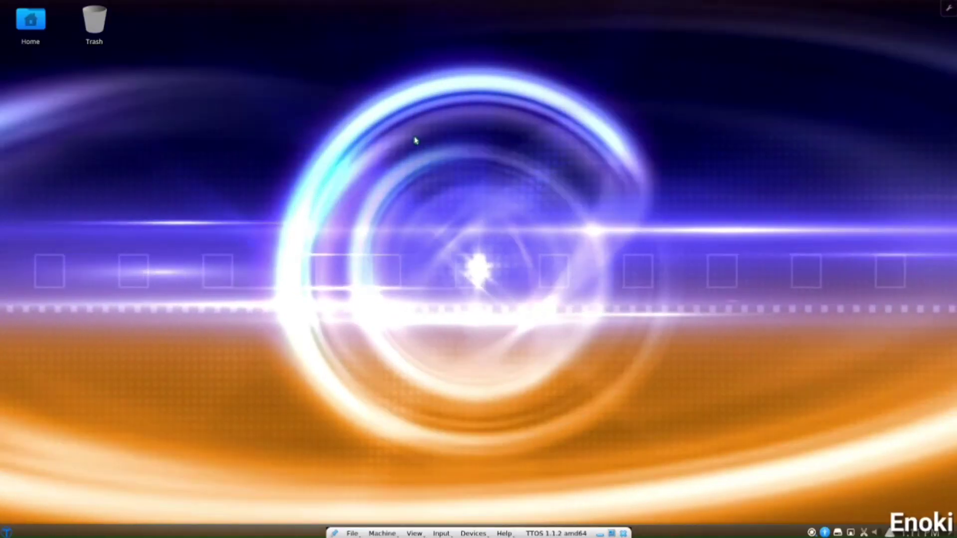
Take the virtual machine out of full-screen mode.
key("Control_R+f")
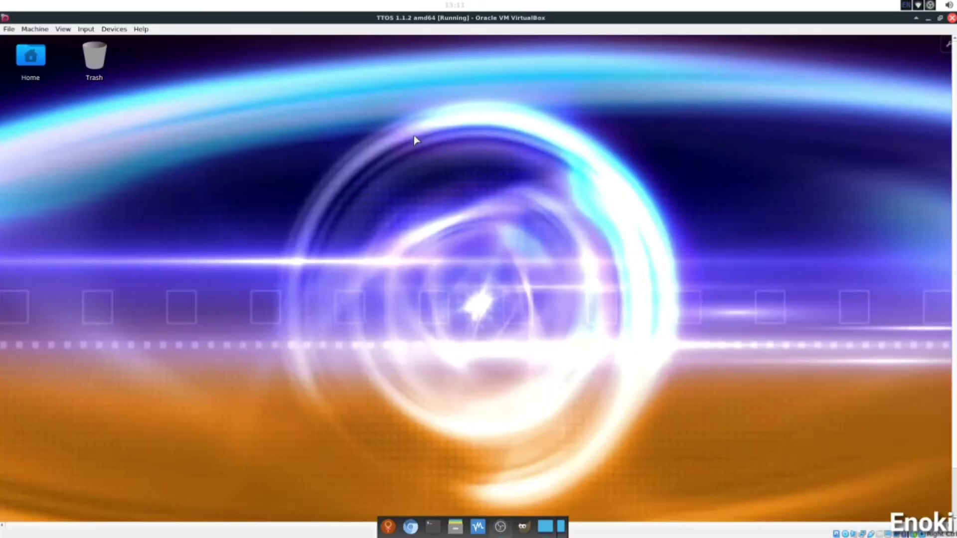